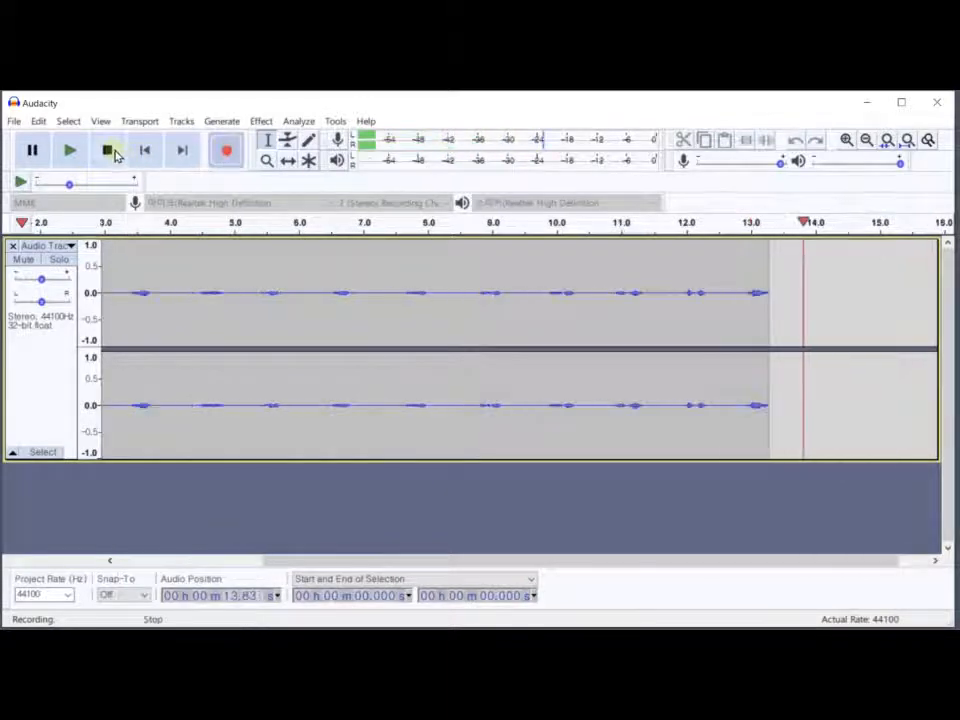
Stop the recording and play the whole take back from the beginning
click(112, 152)
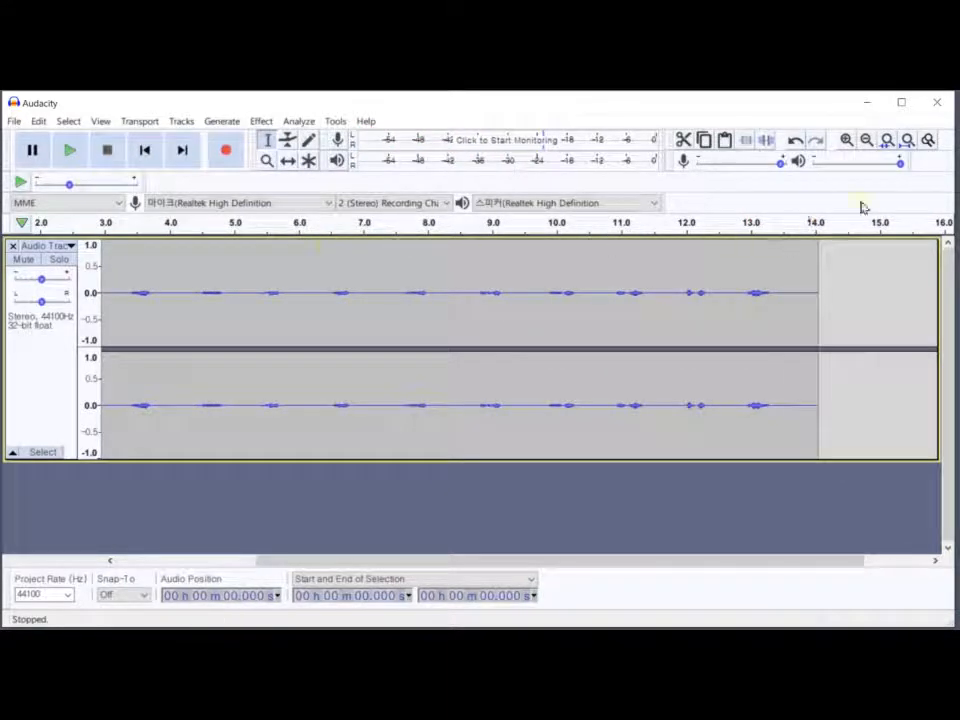
click(906, 140)
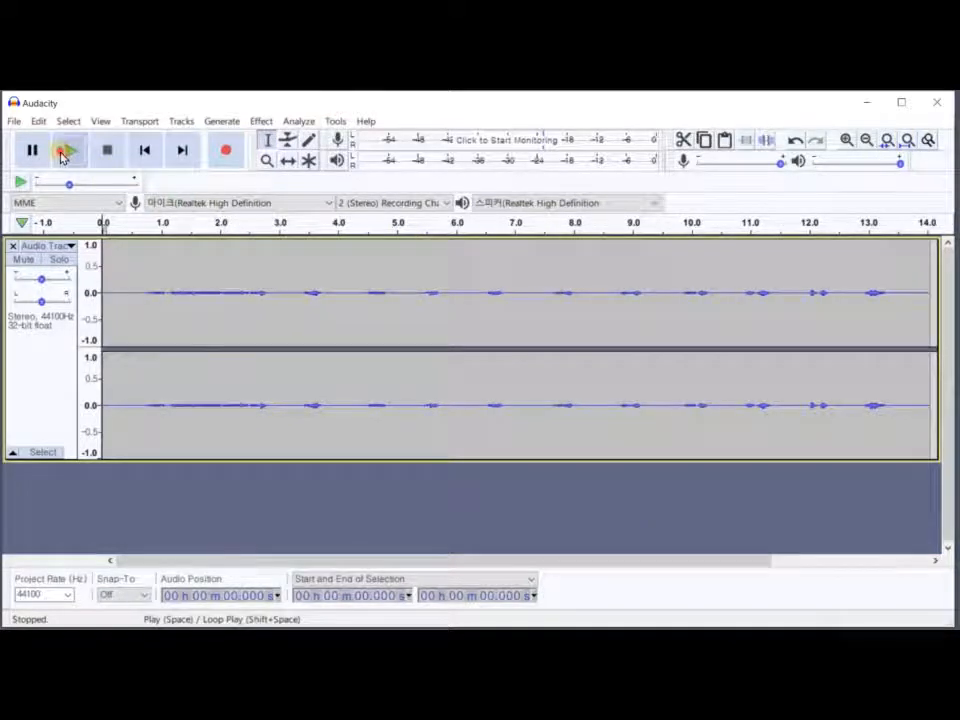
click(64, 152)
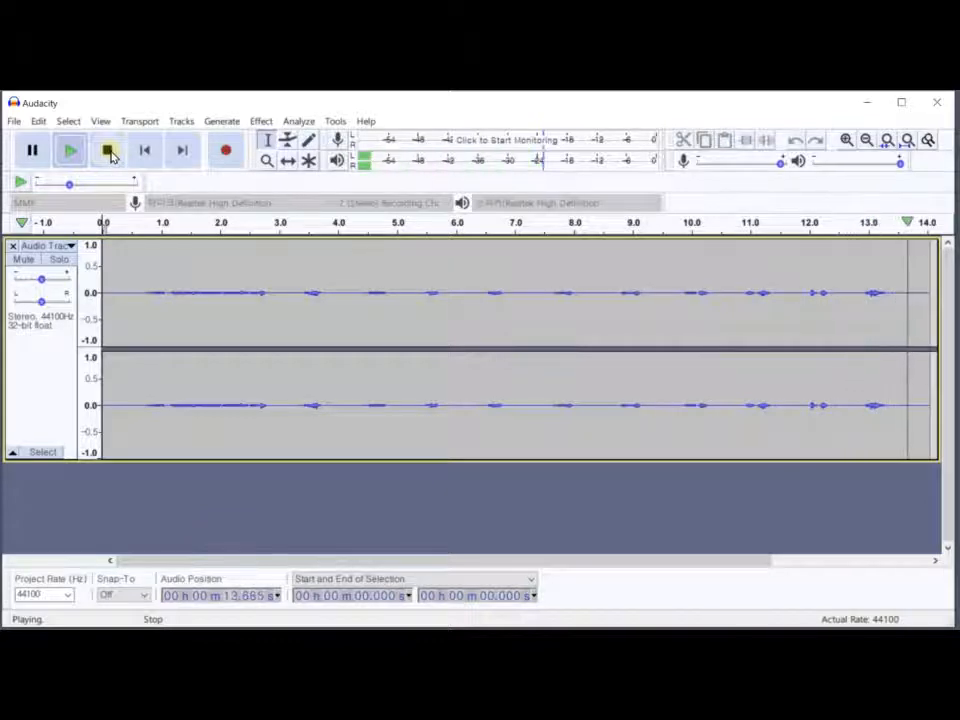
click(110, 152)
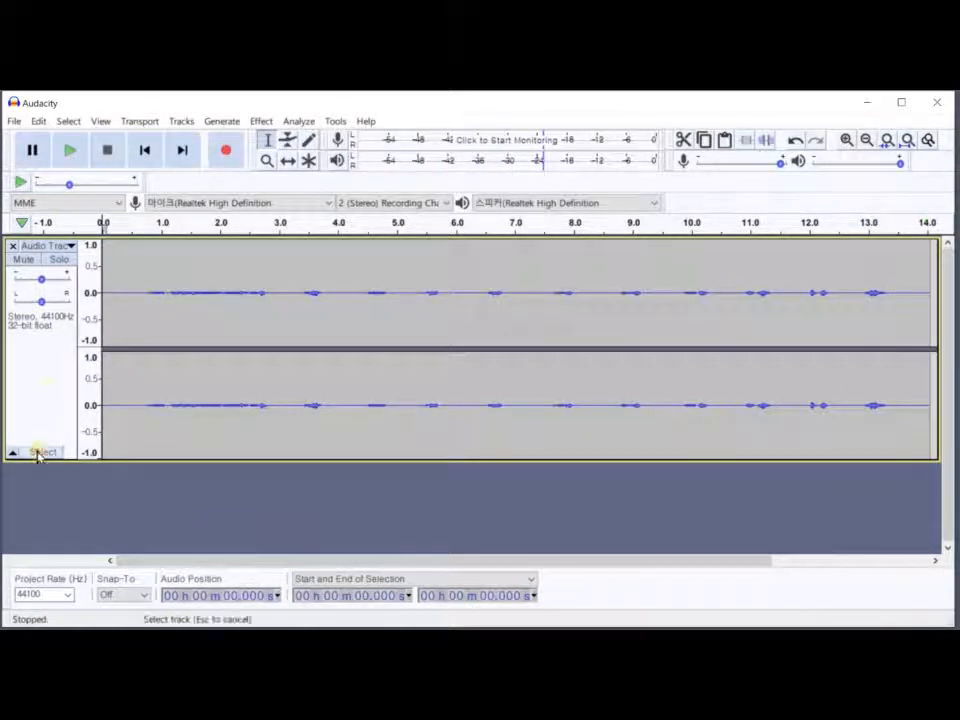
Select the whole track and preview the Amplify effect with an amplification of 10 dB
click(40, 452)
click(260, 122)
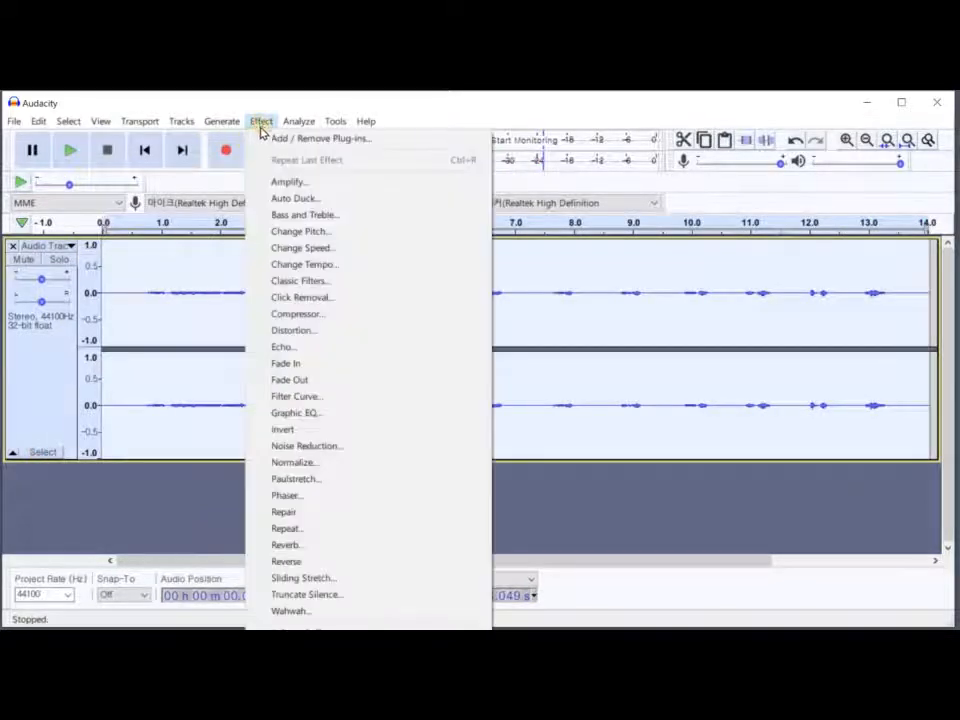
click(285, 182)
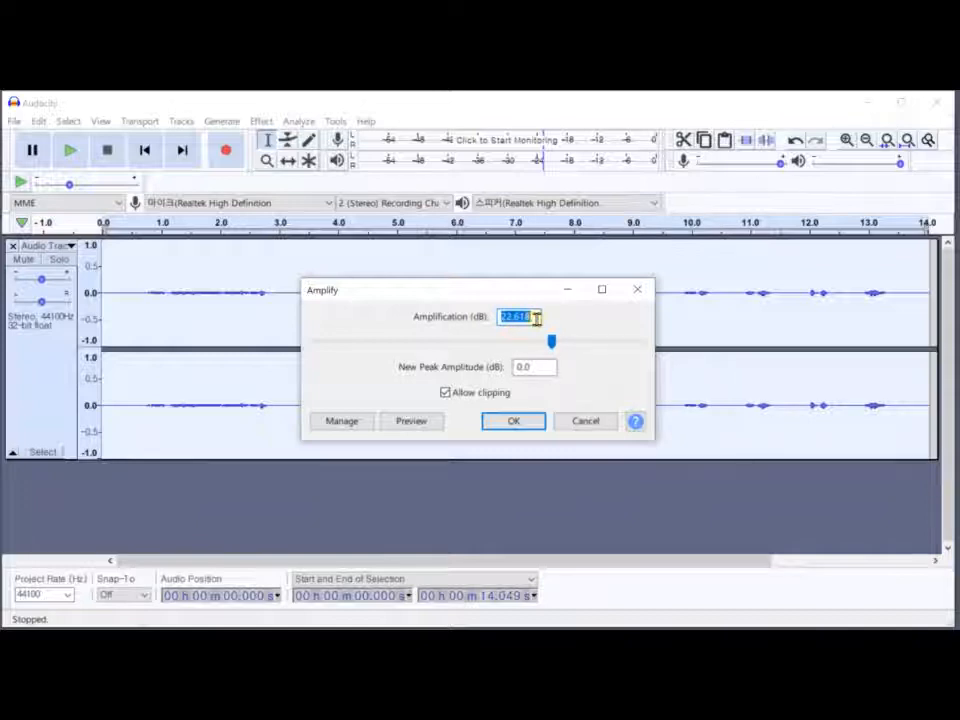
text(10)
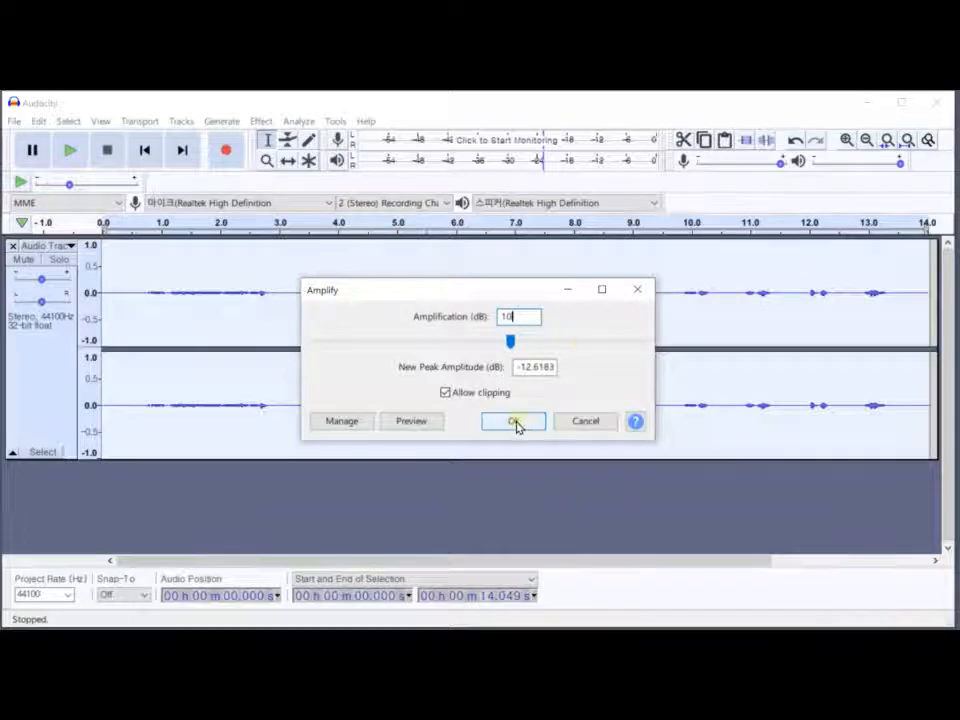
click(412, 421)
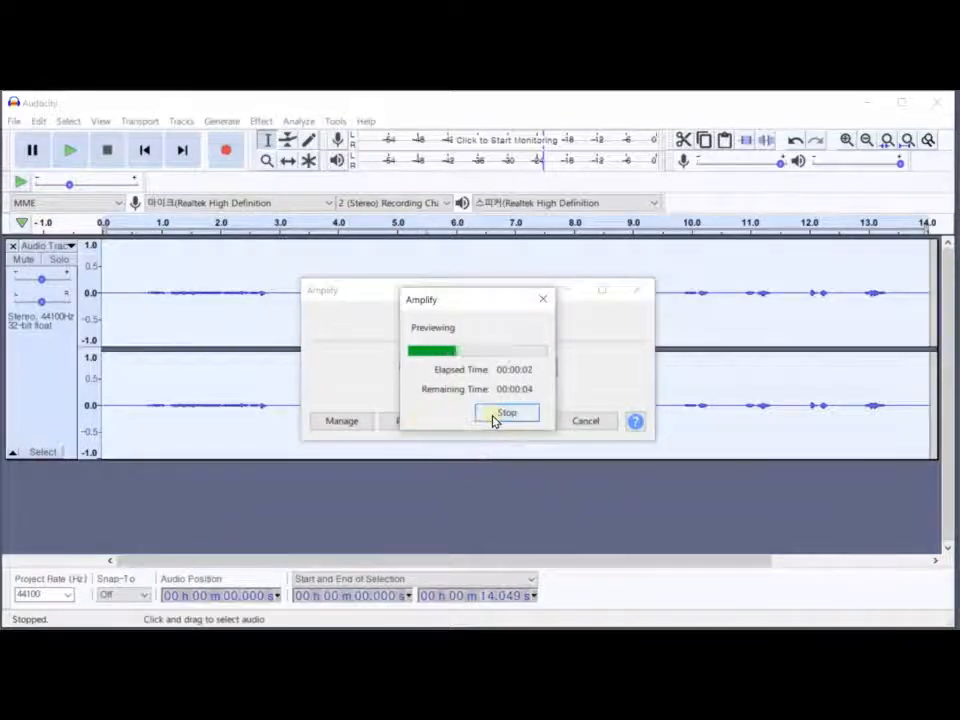
click(503, 415)
Set the amplification to 15 dB, preview it briefly, and apply the Amplify effect to the whole track
click(518, 316)
drag(500, 316, 493, 322)
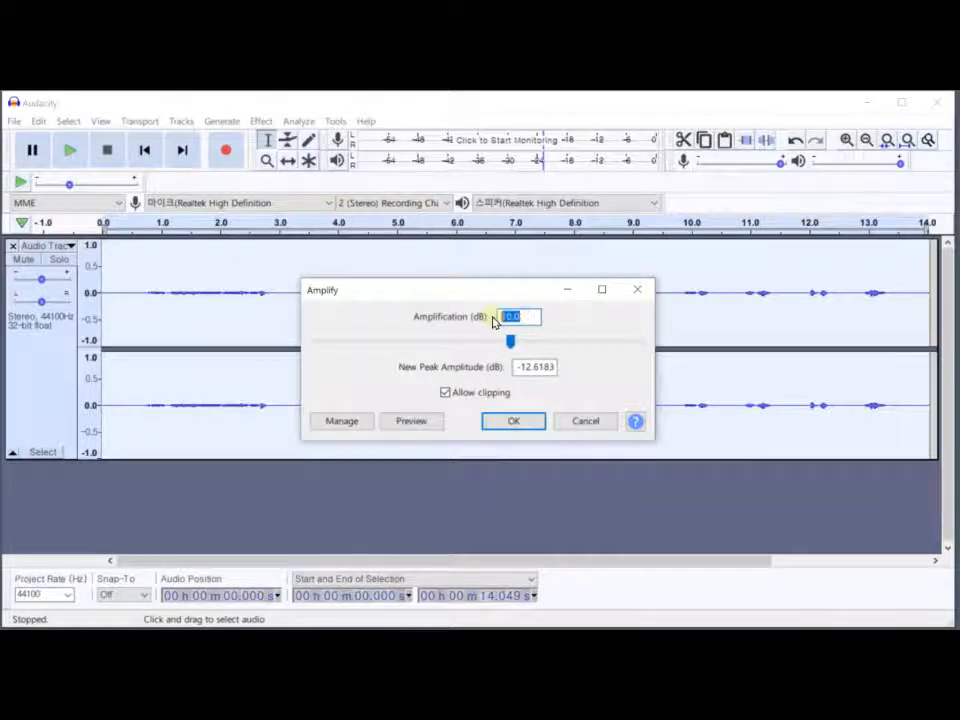
text(15)
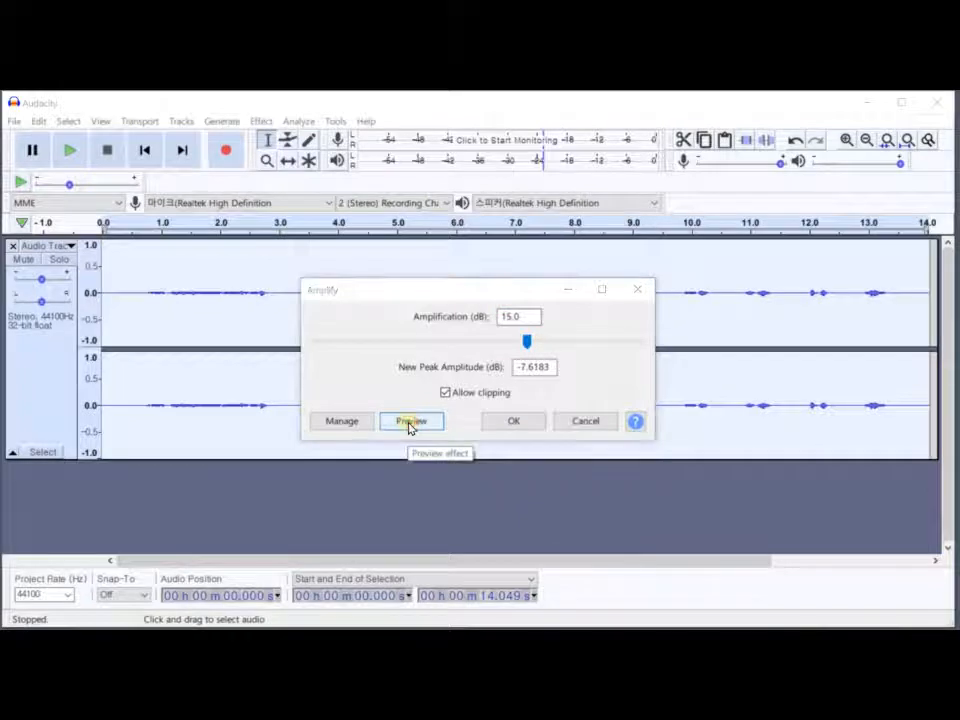
click(410, 424)
click(497, 415)
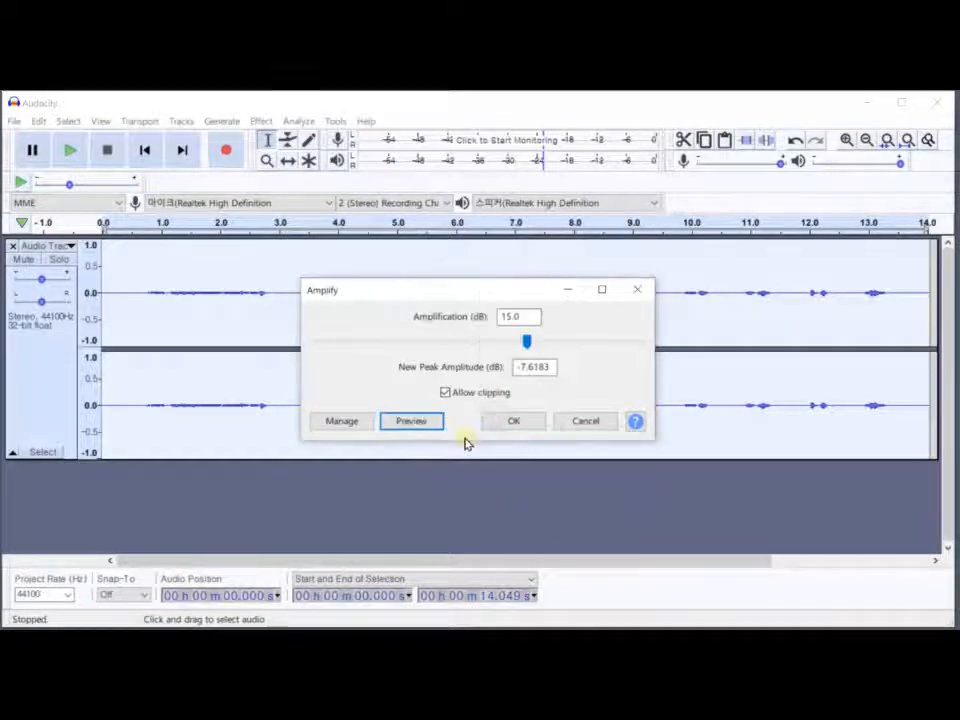
click(517, 421)
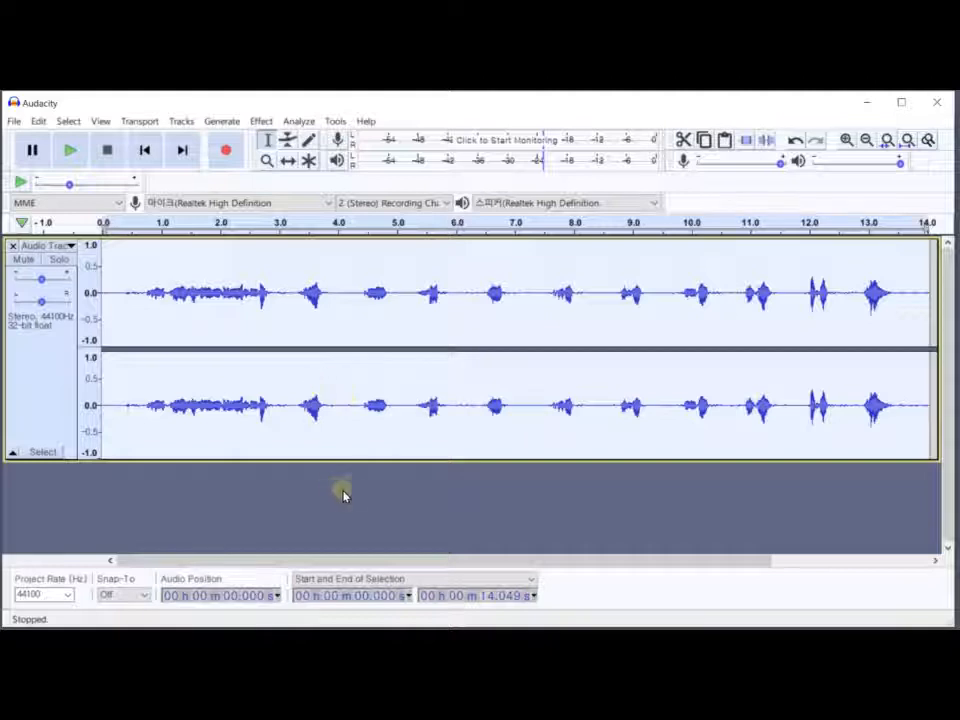
Enlarge the waveform at the beginning of the recording in time and track height to inspect the quiet opening
drag(369, 459, 376, 423)
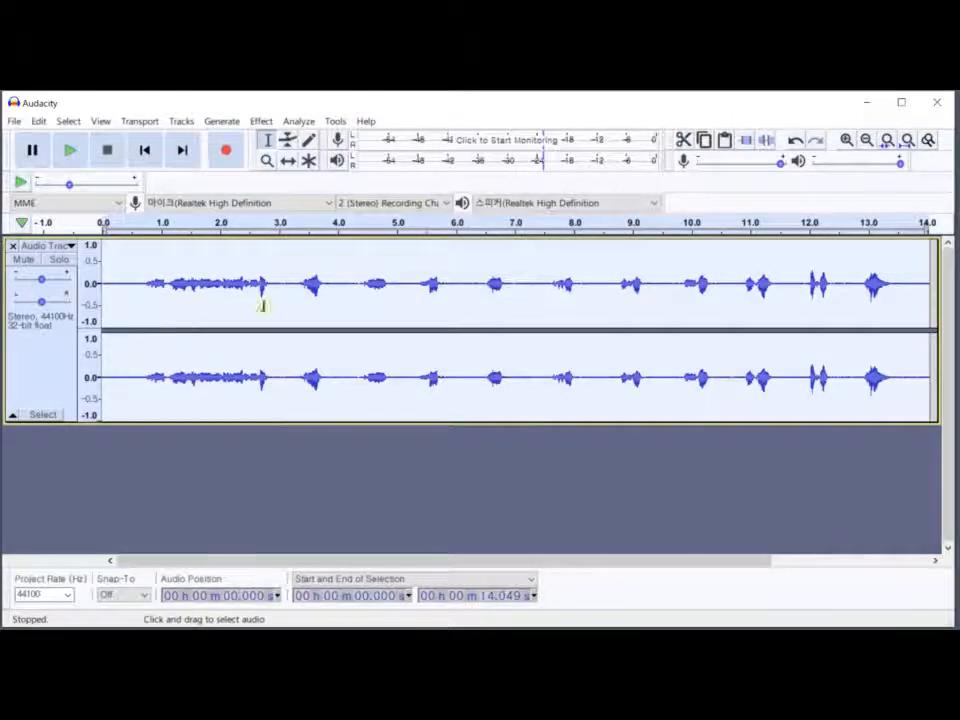
click(846, 140)
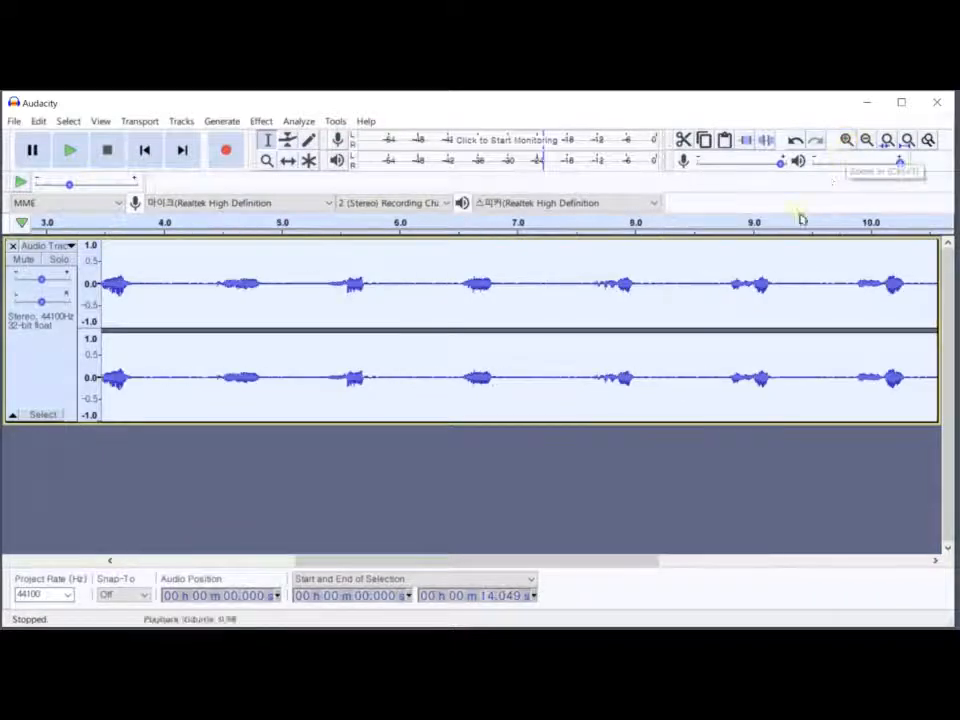
drag(587, 563, 221, 484)
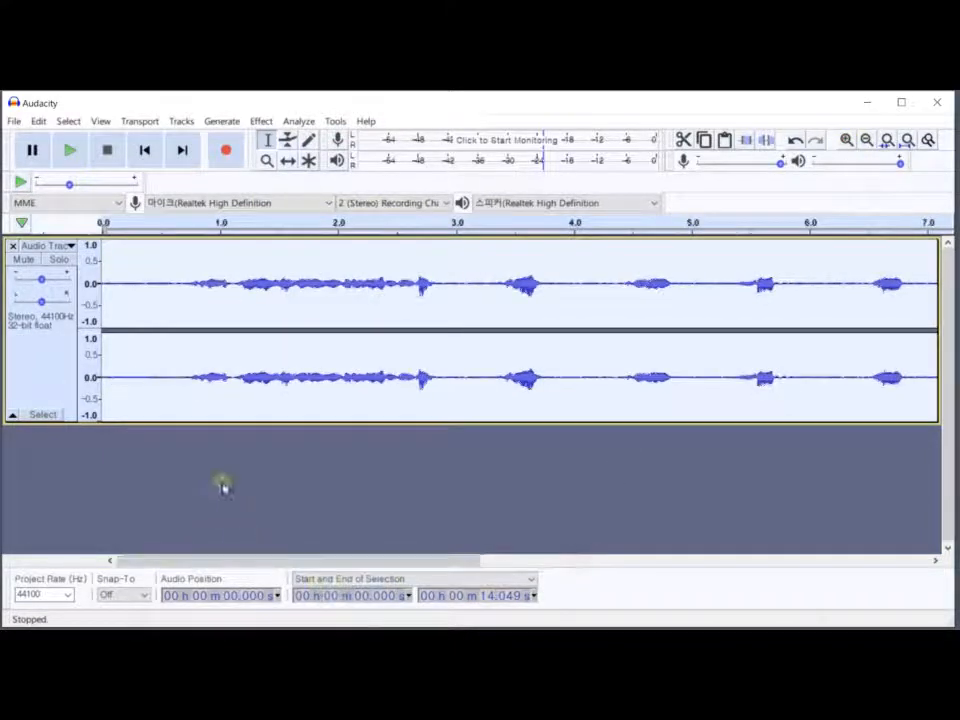
drag(171, 306, 120, 315)
drag(156, 422, 165, 523)
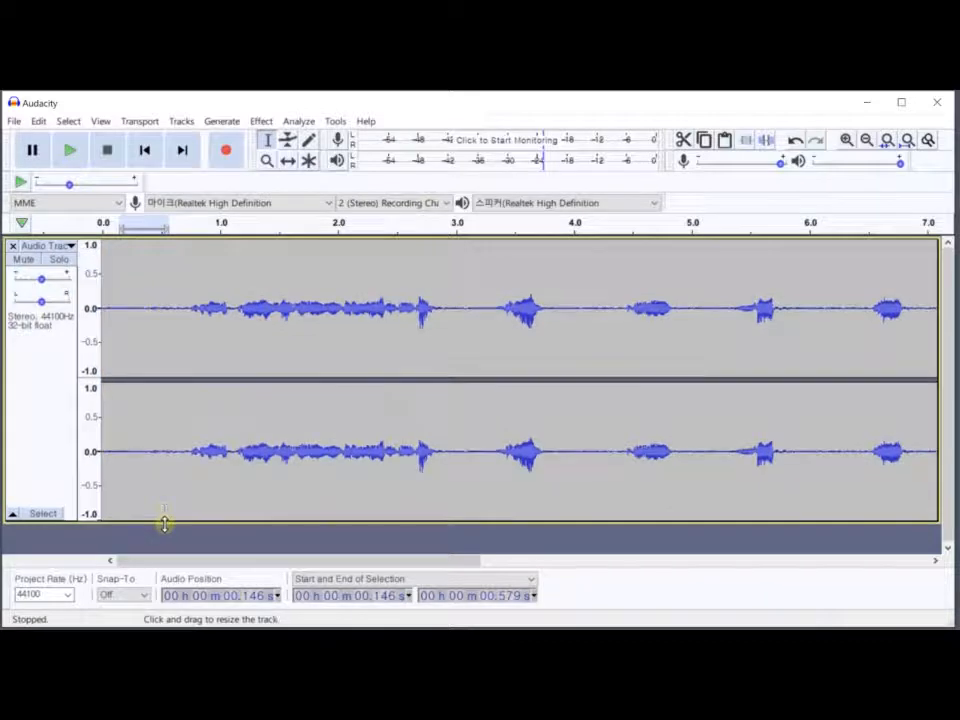
Try the x2 vertical zoom on the waveform and reset the amplitude scale
right_click(91, 310)
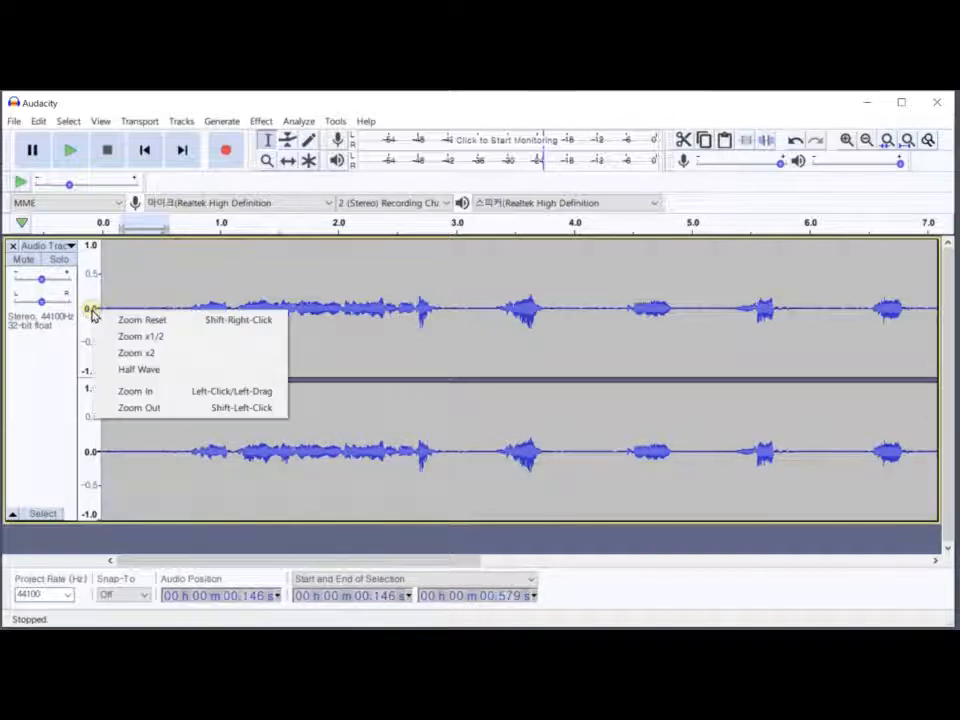
click(152, 357)
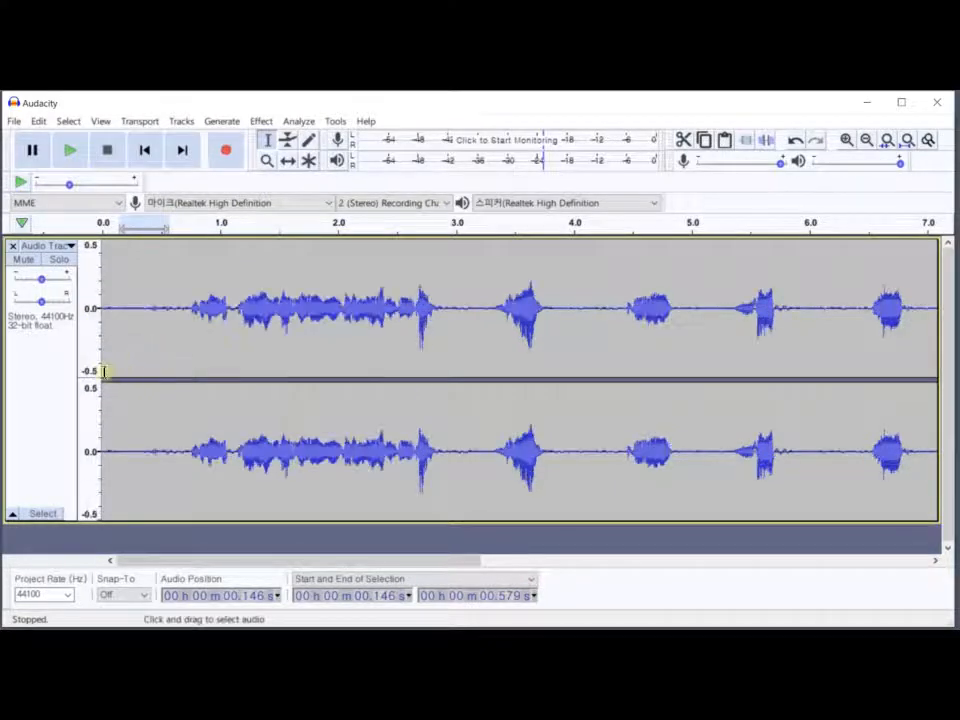
right_click(90, 309)
click(110, 318)
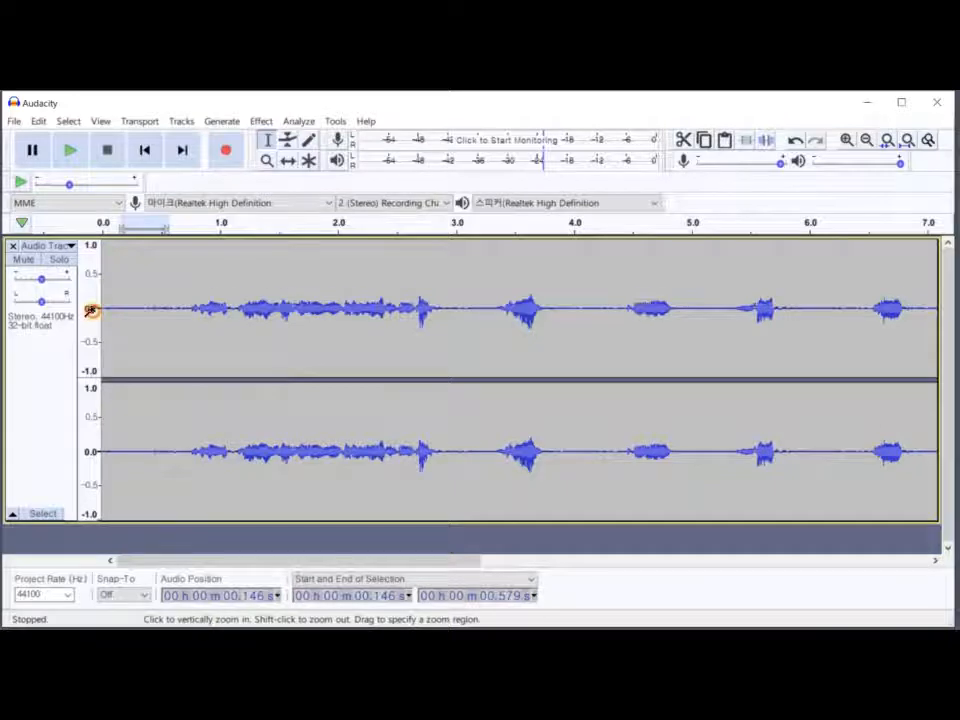
Magnify the waveform vertically until the amplitude scale spans about ±0.10, to examine the background noise
click(90, 311)
click(90, 308)
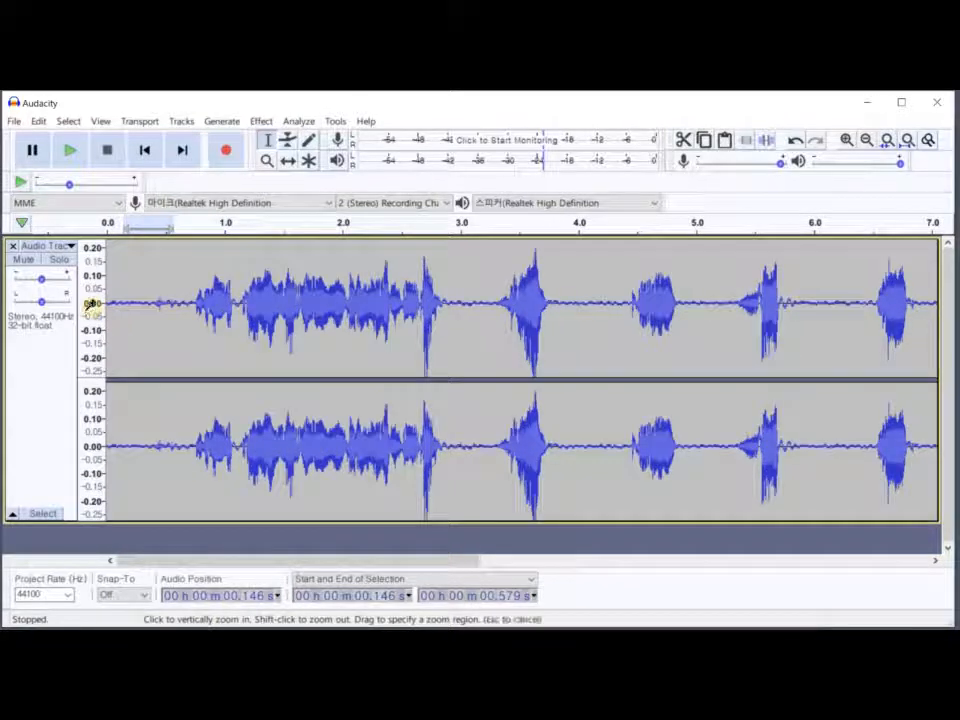
click(90, 304)
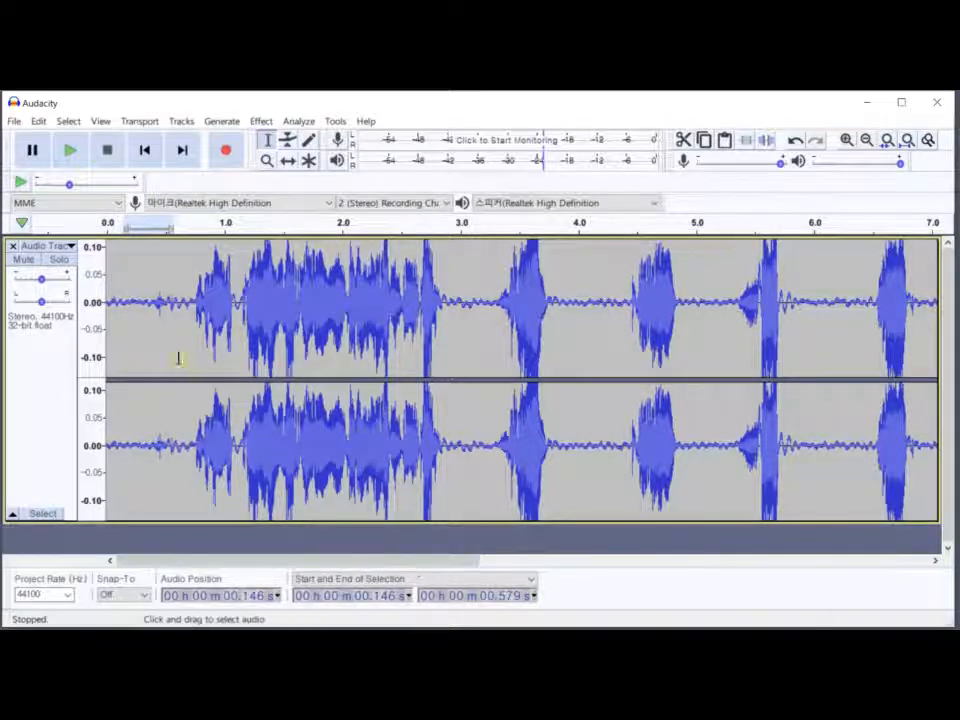
Try selecting silent stretches at the start of the recording and around 4 seconds as noise samples
drag(174, 355, 103, 360)
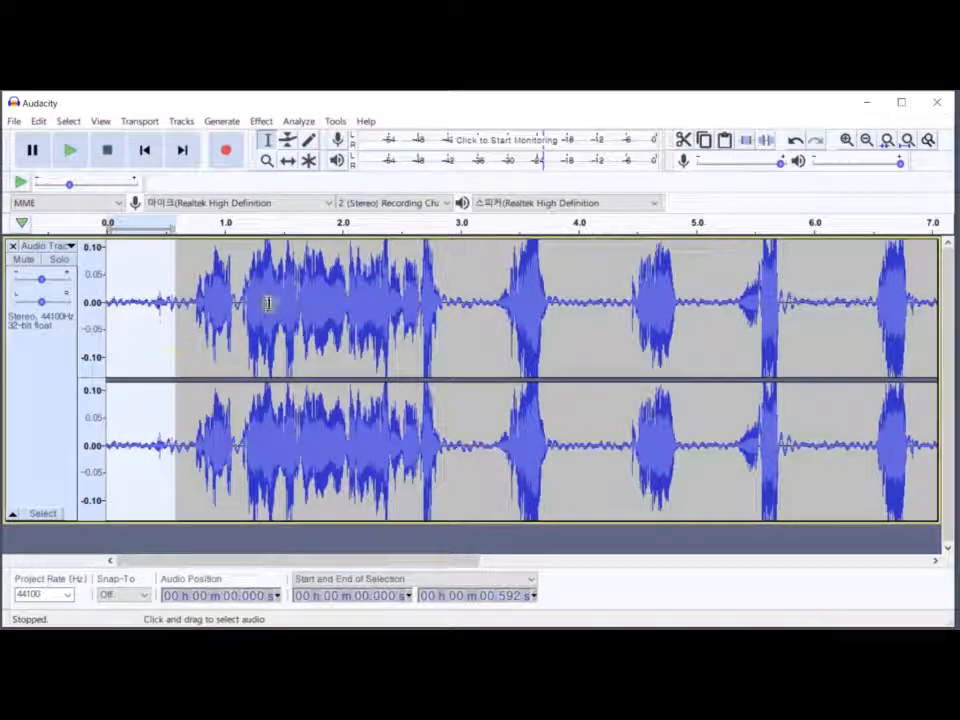
drag(566, 348, 617, 354)
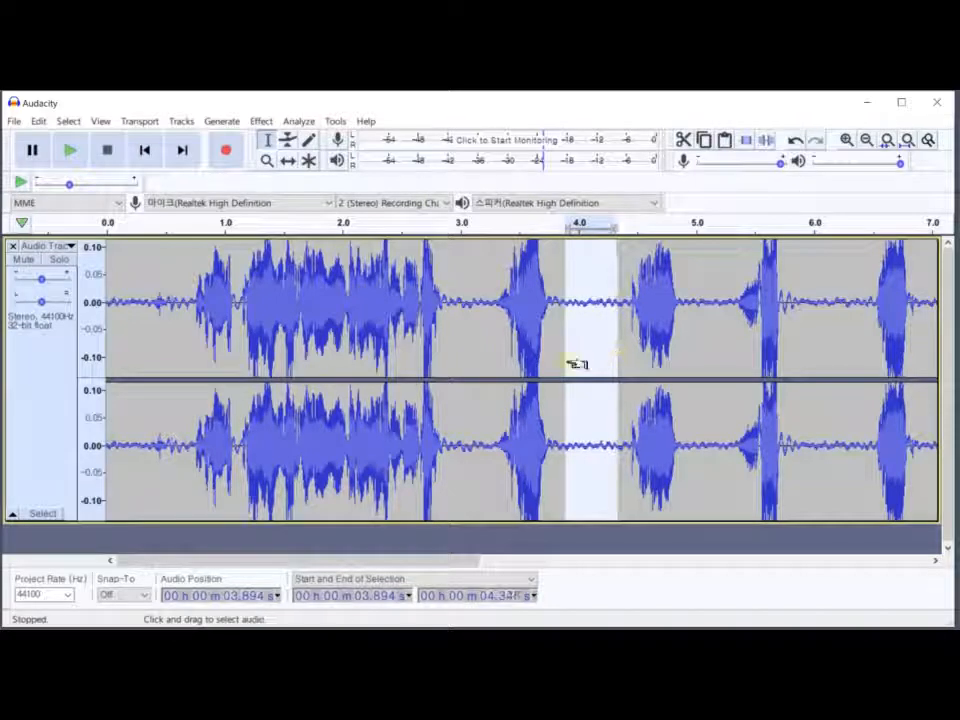
drag(559, 353, 584, 355)
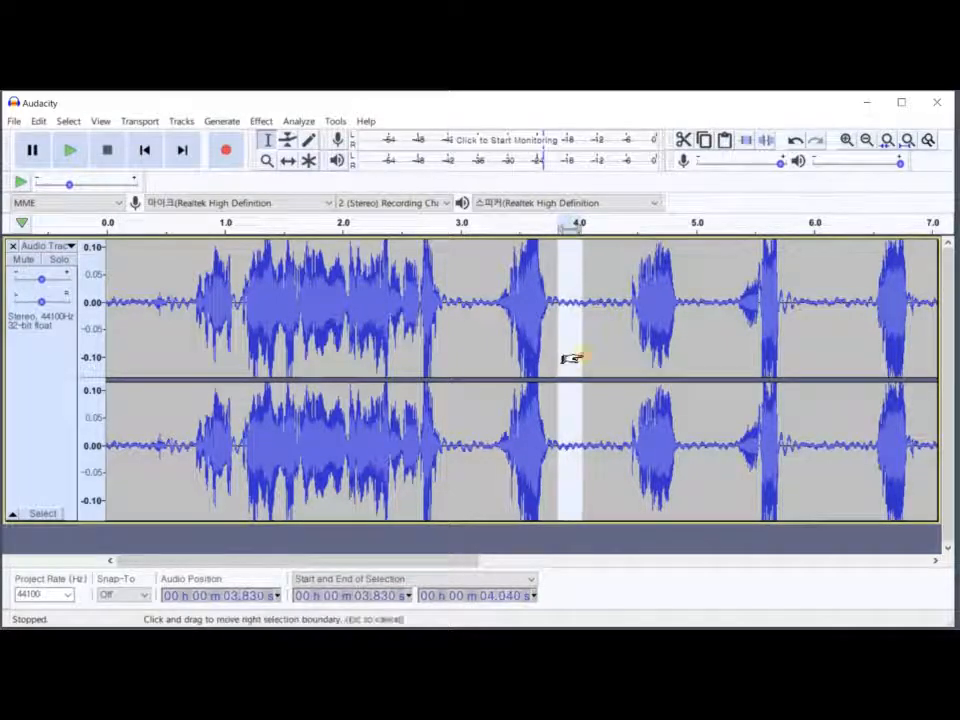
click(598, 338)
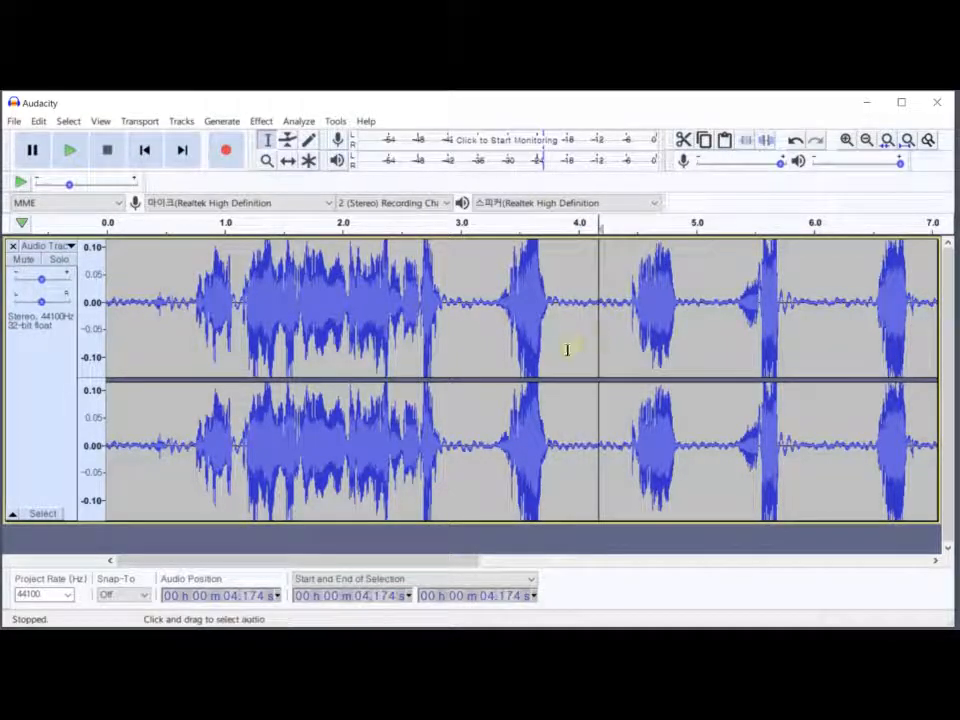
Capture a noise profile for Noise Reduction from the silent stretch between about 3.894 s and 4.314 s
drag(564, 354, 613, 359)
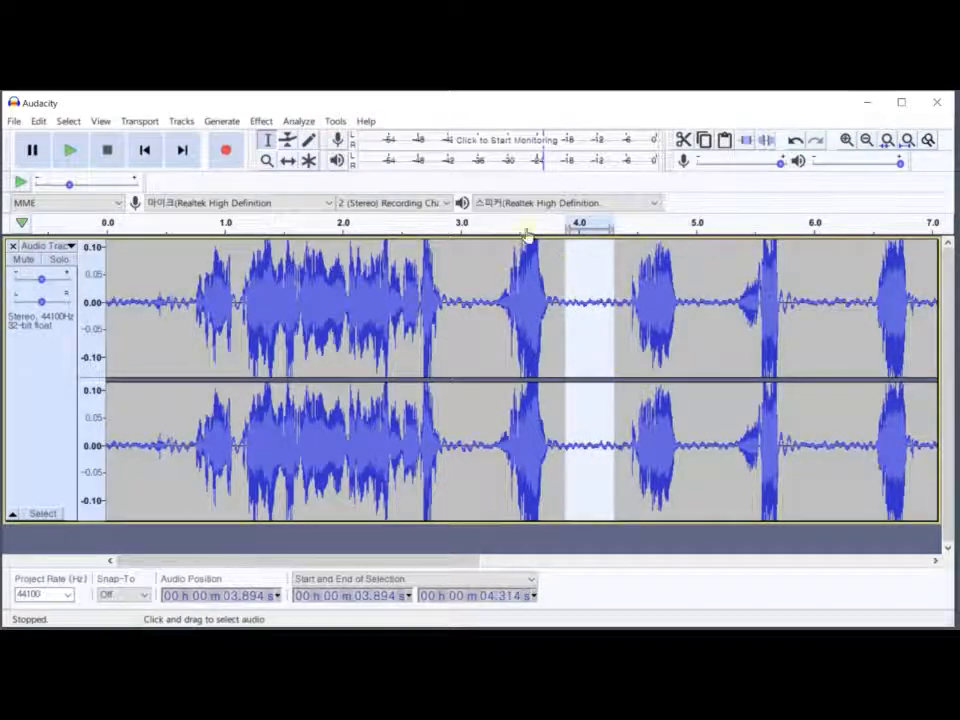
click(260, 121)
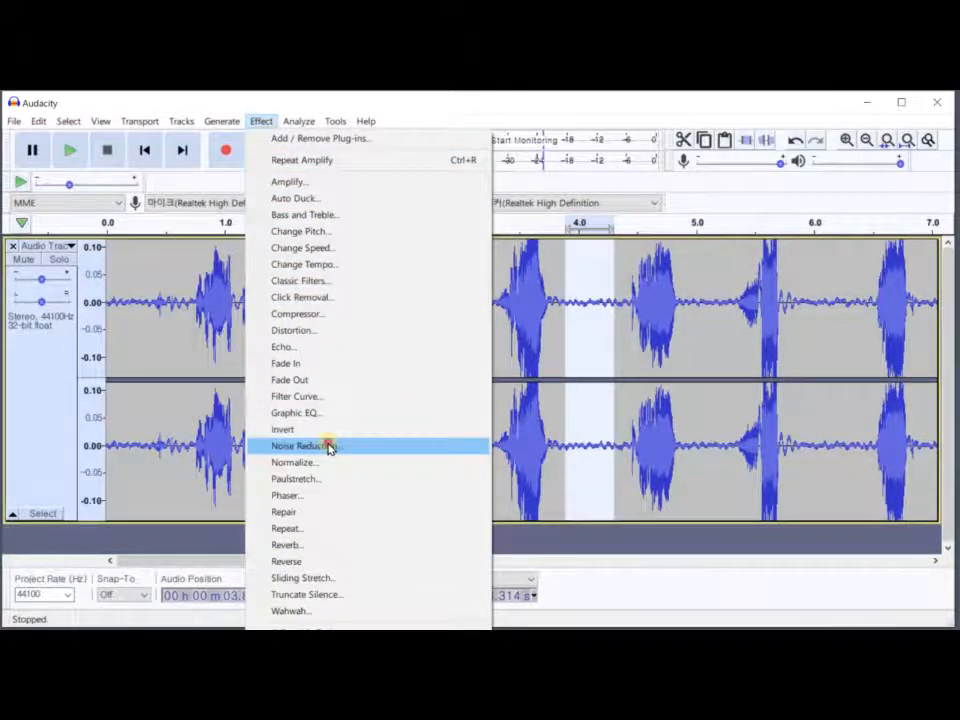
click(330, 446)
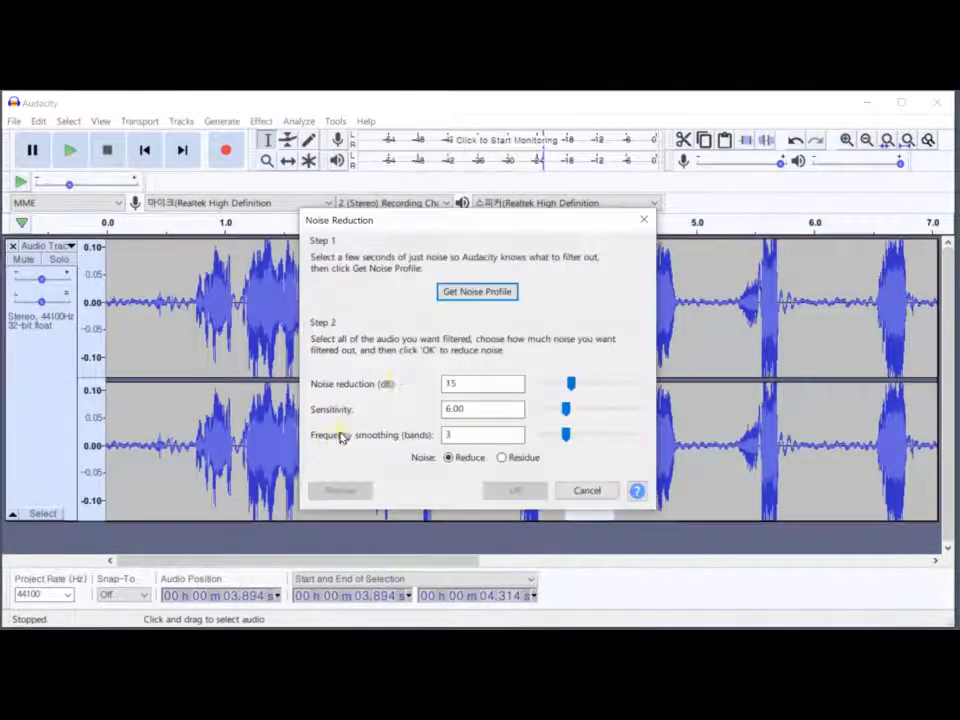
click(488, 293)
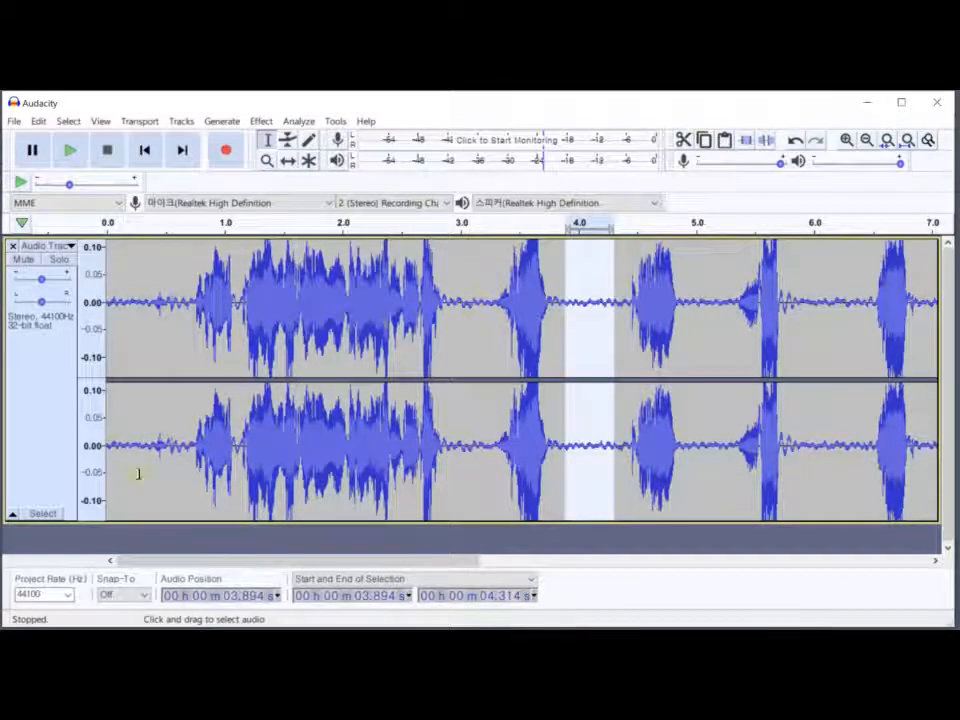
Apply Noise Reduction to the whole track with the noise reduction set to 15 dB
click(40, 513)
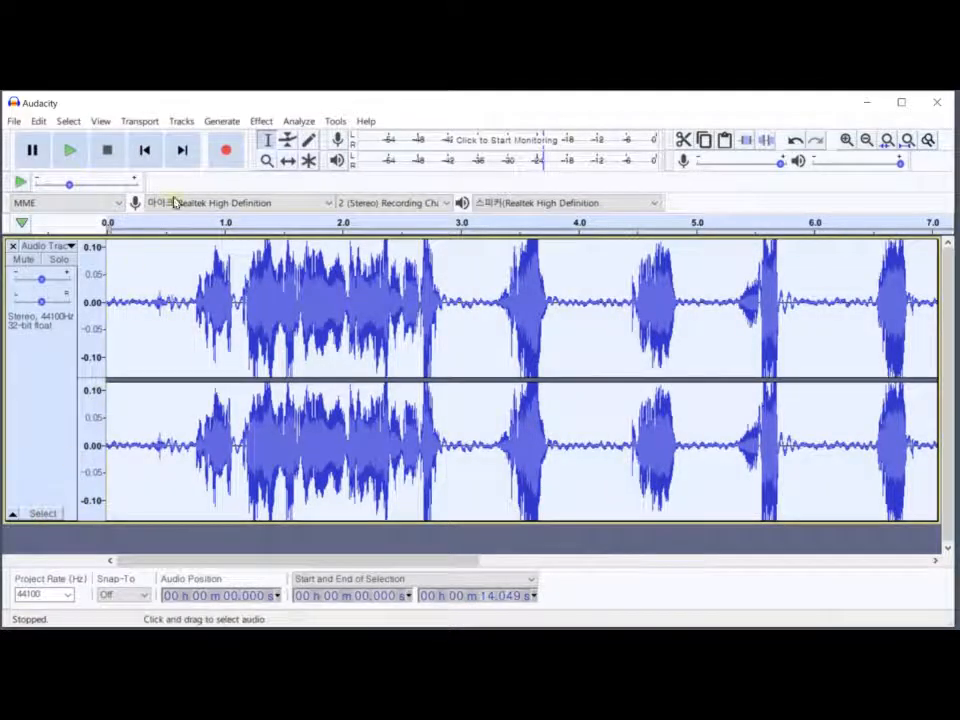
click(264, 122)
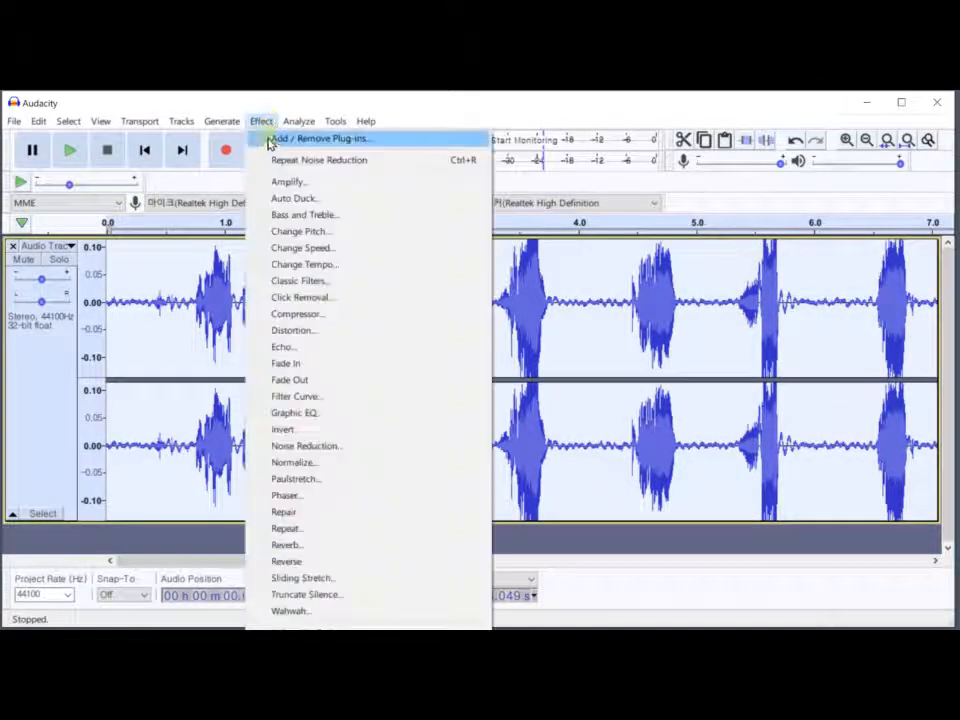
click(305, 447)
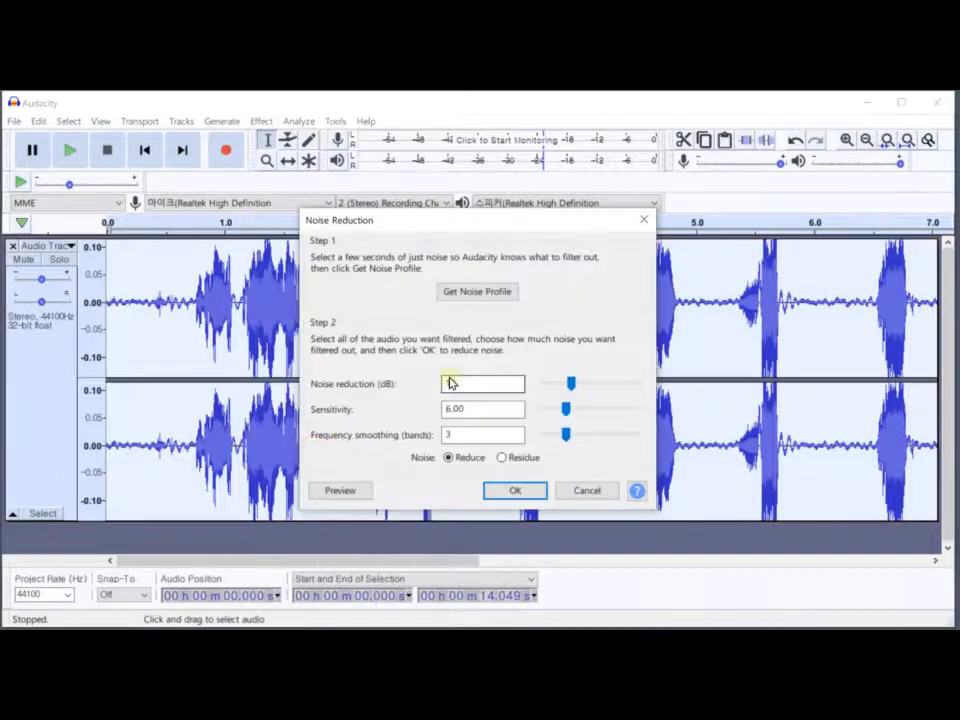
text(15)
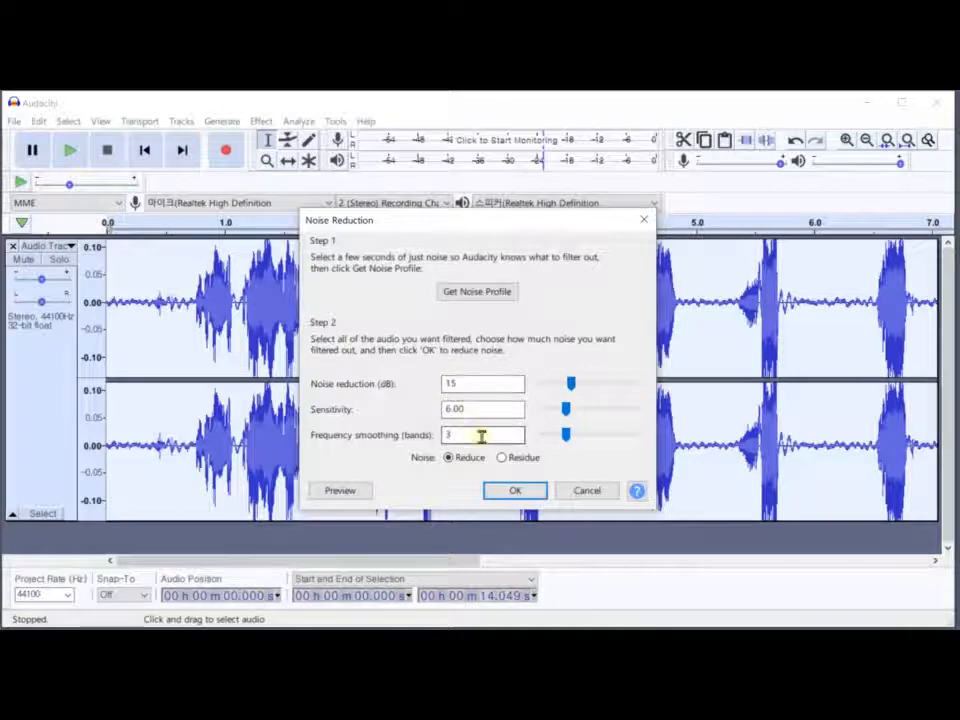
click(511, 490)
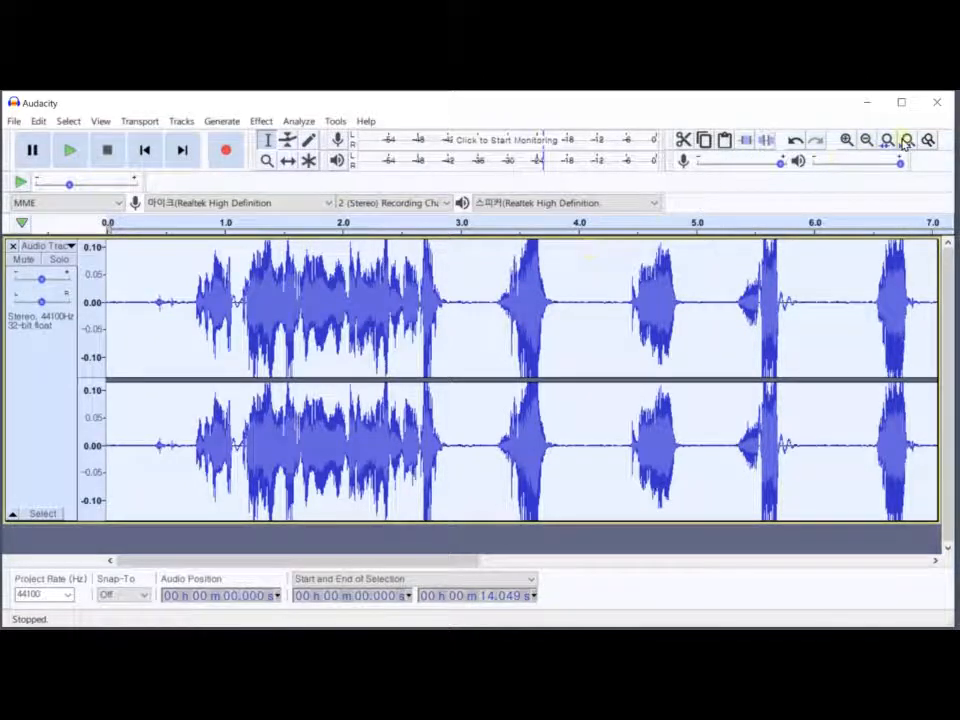
Play the noise-reduced recording from the start with the entire track in view
click(907, 140)
key(space)
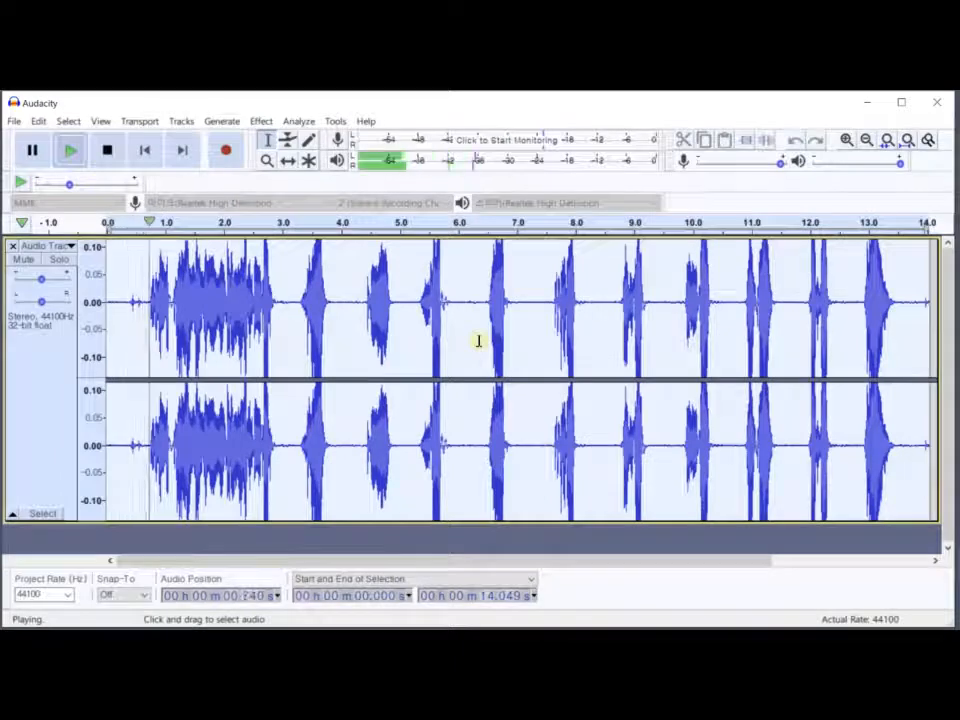
Stop the playback and reset the vertical zoom of the track's waveform
click(107, 157)
right_click(88, 299)
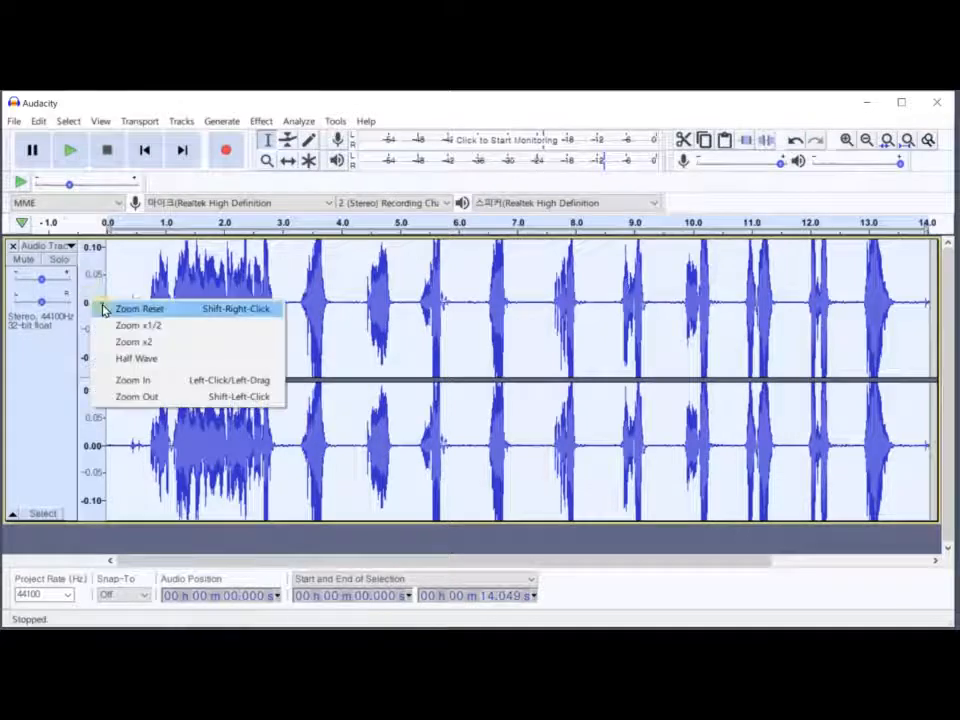
click(104, 309)
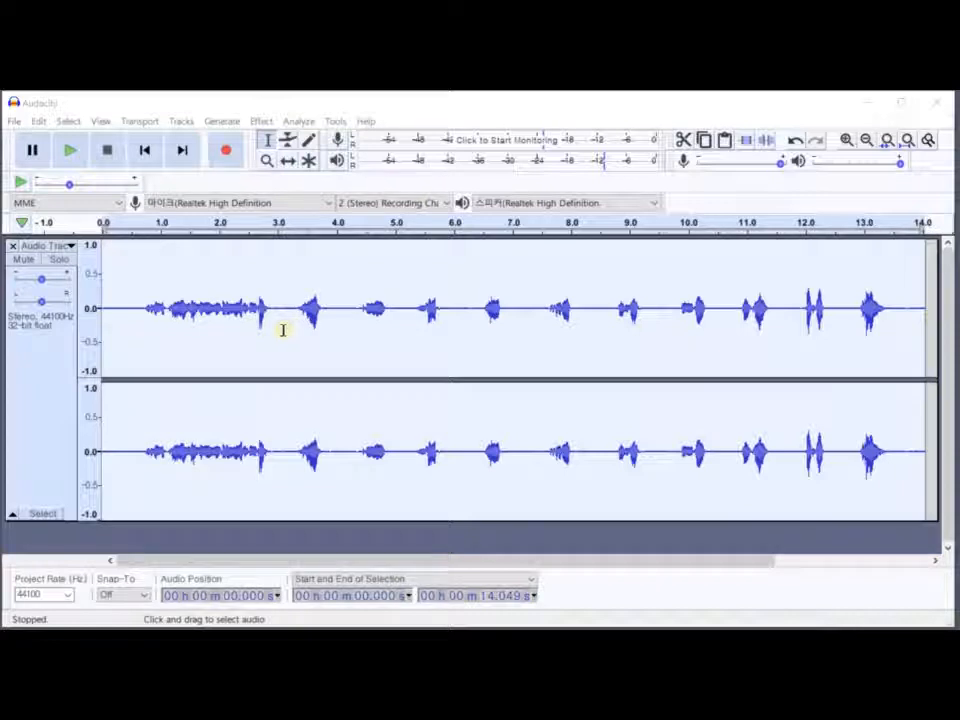
Clear the whole-track selection and listen to the opening speech from the start of the track
drag(281, 328, 140, 340)
click(203, 341)
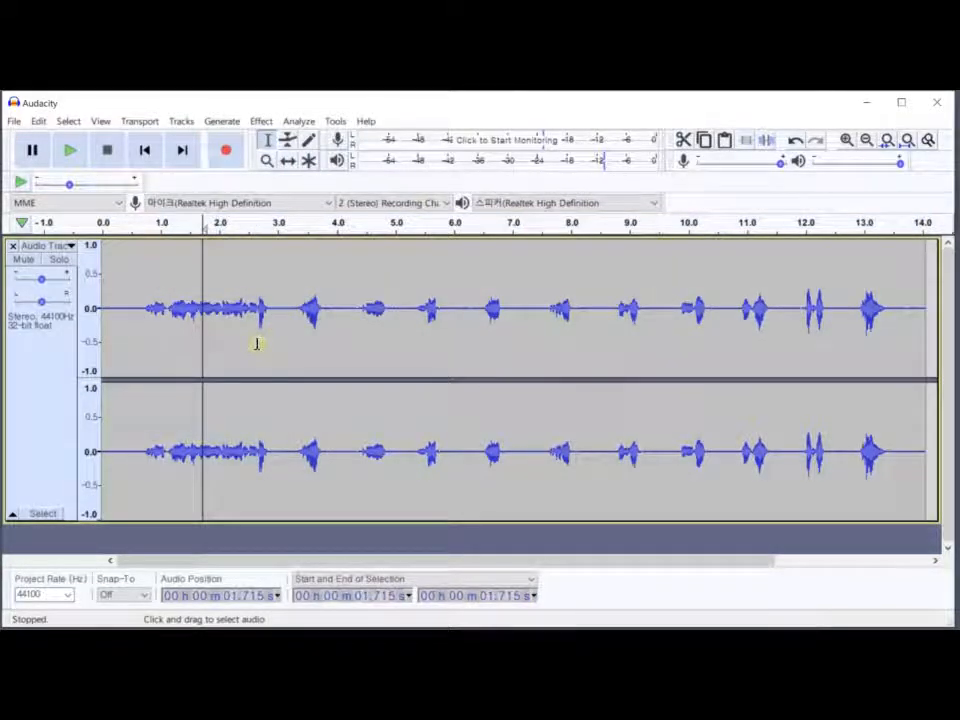
key(Home)
key(space)
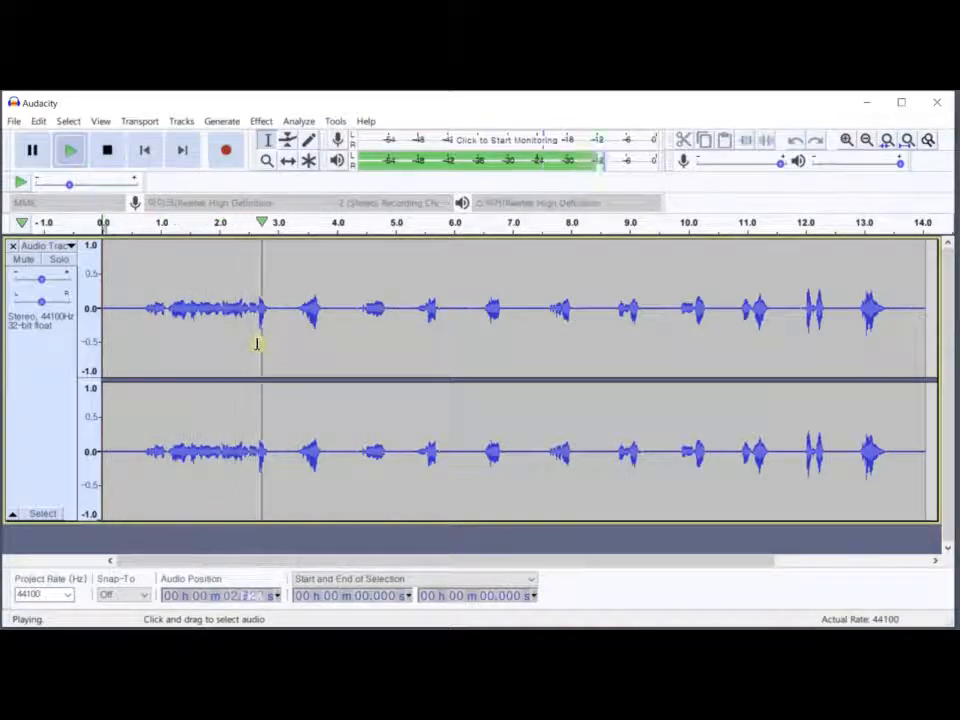
key(space)
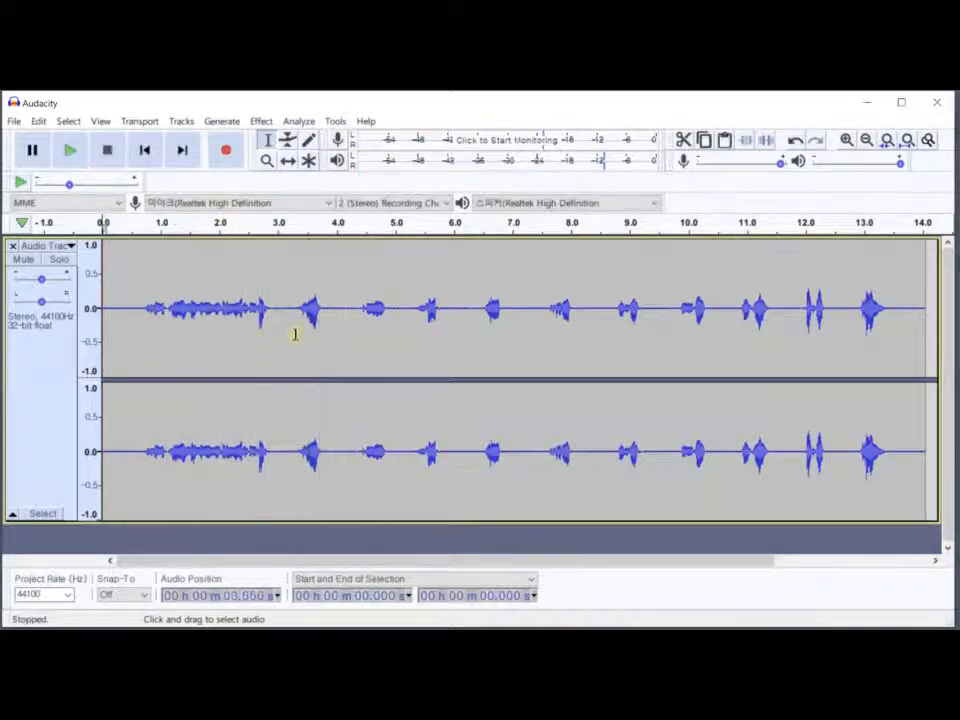
Delete the opening speech from 0 to 3.173 s and play the trimmed track from the start
click(287, 350)
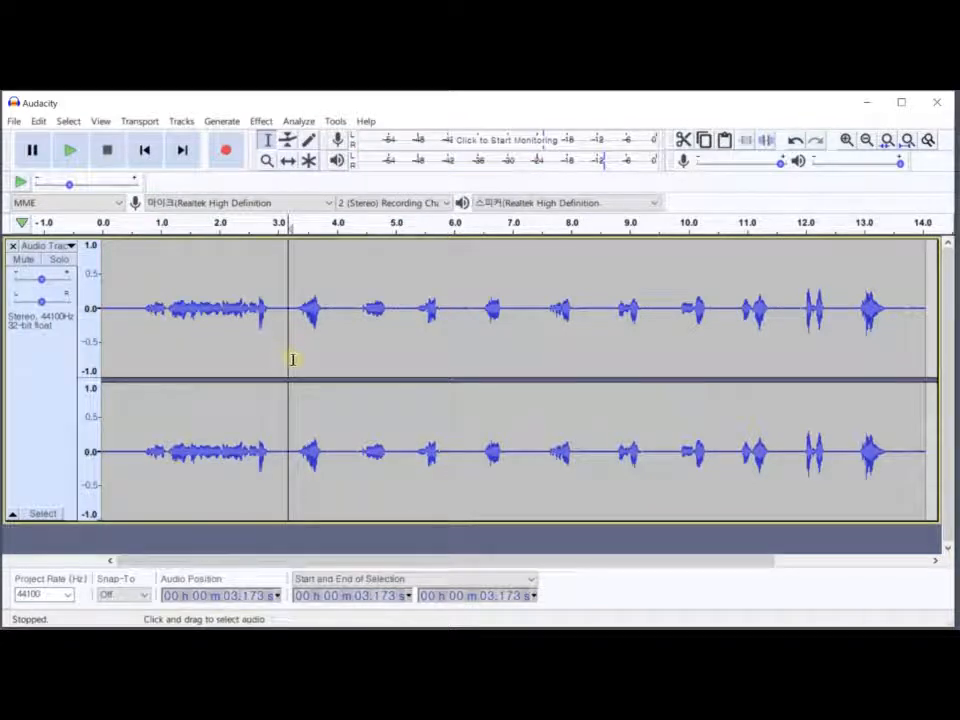
drag(279, 371, 87, 413)
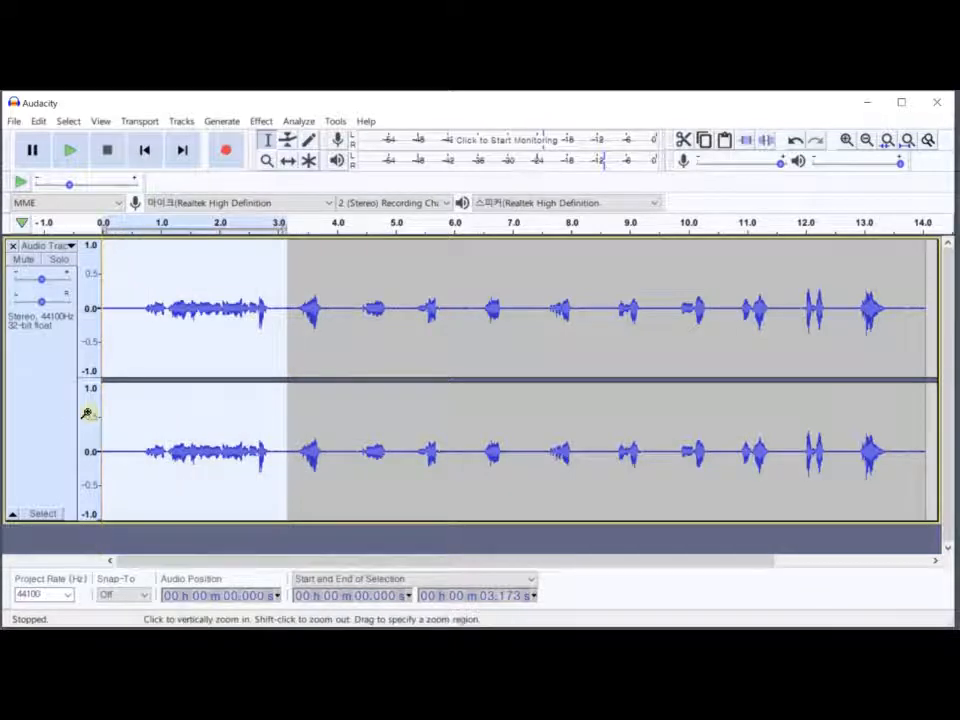
key(Delete)
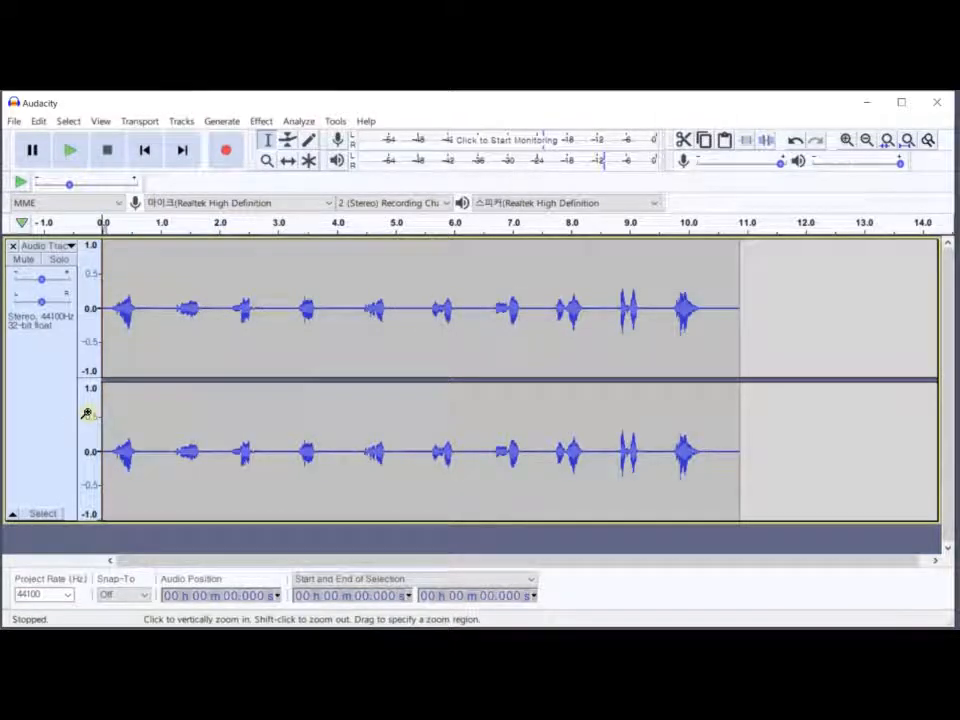
key(space)
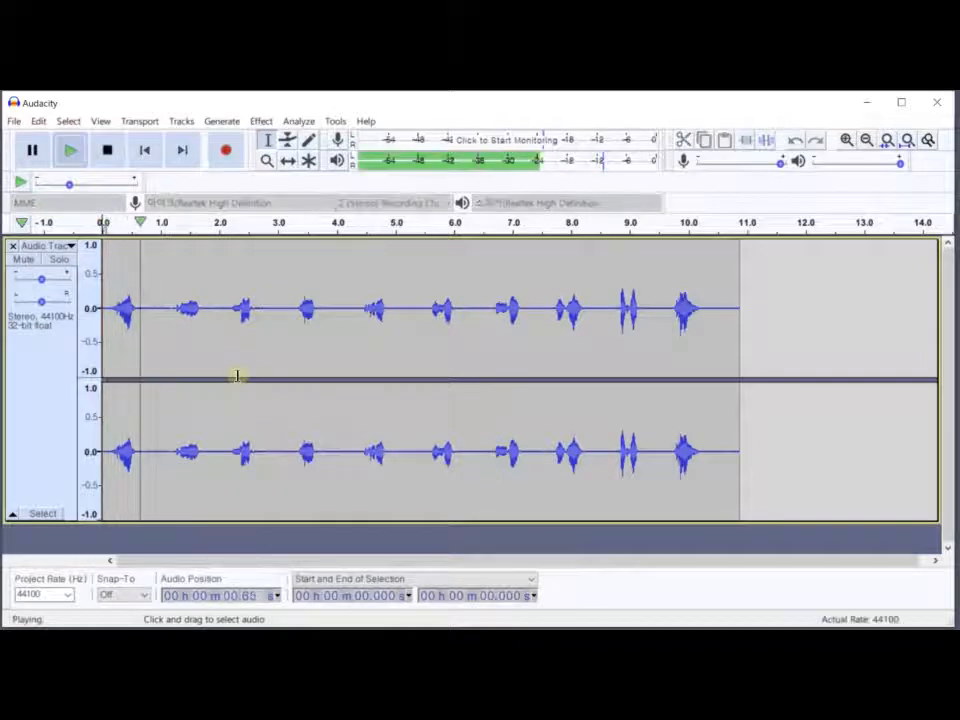
click(104, 152)
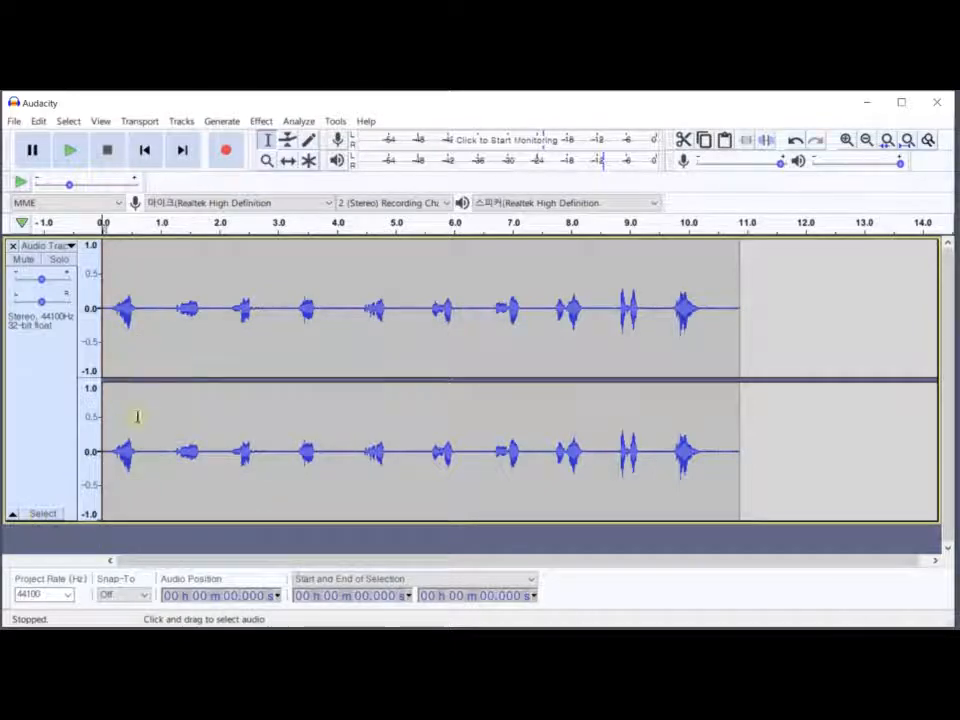
Mix the whole stereo track down to mono and reduce the track's display height
click(42, 514)
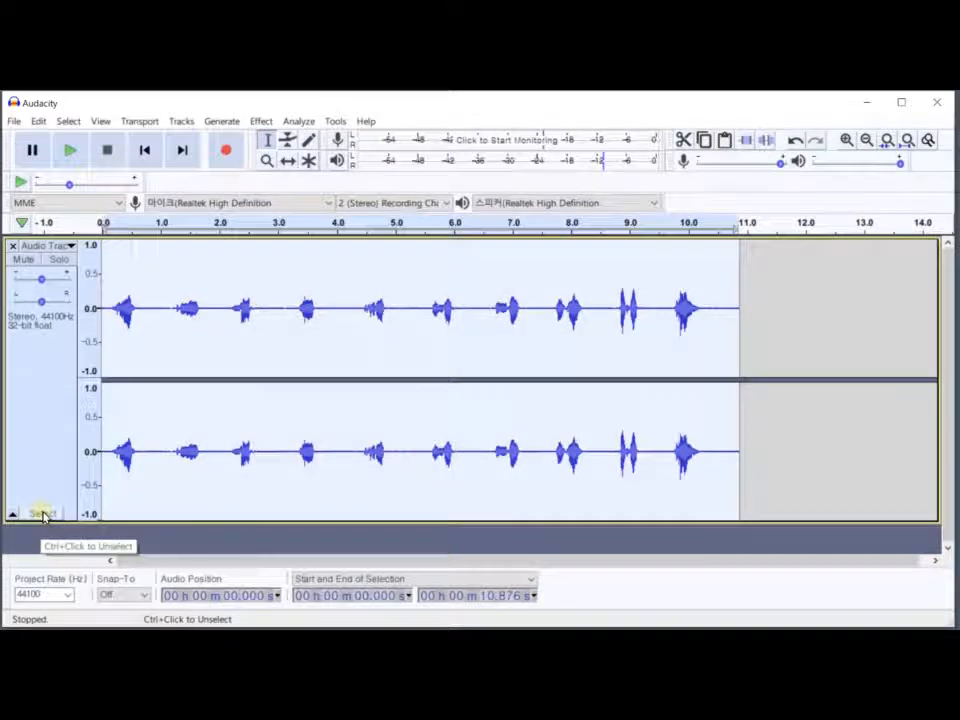
click(181, 122)
mouse_move(195, 160)
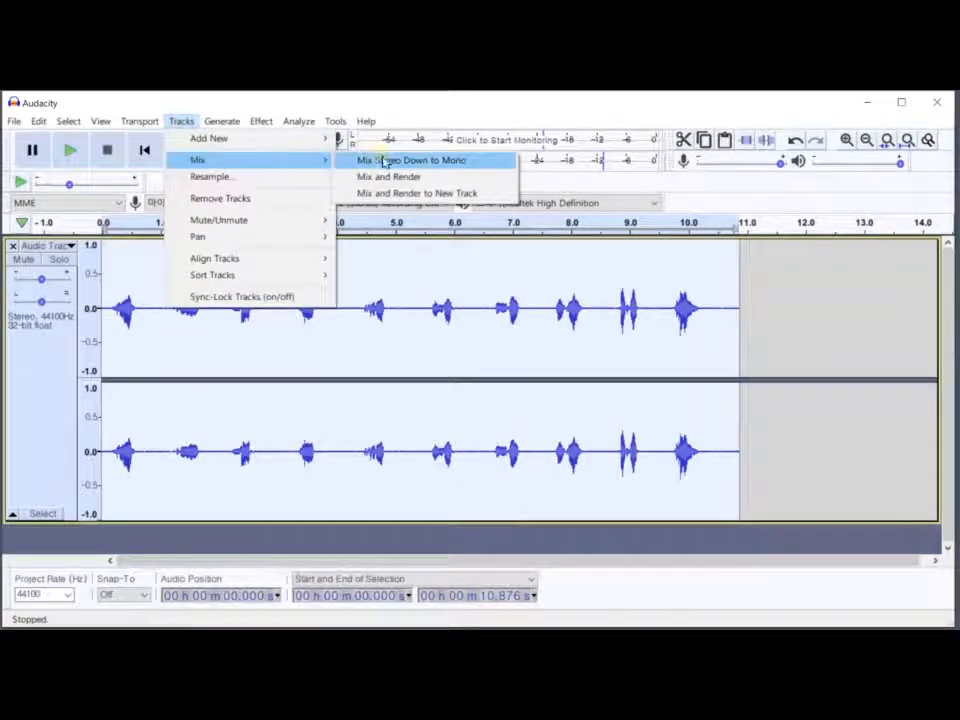
click(440, 162)
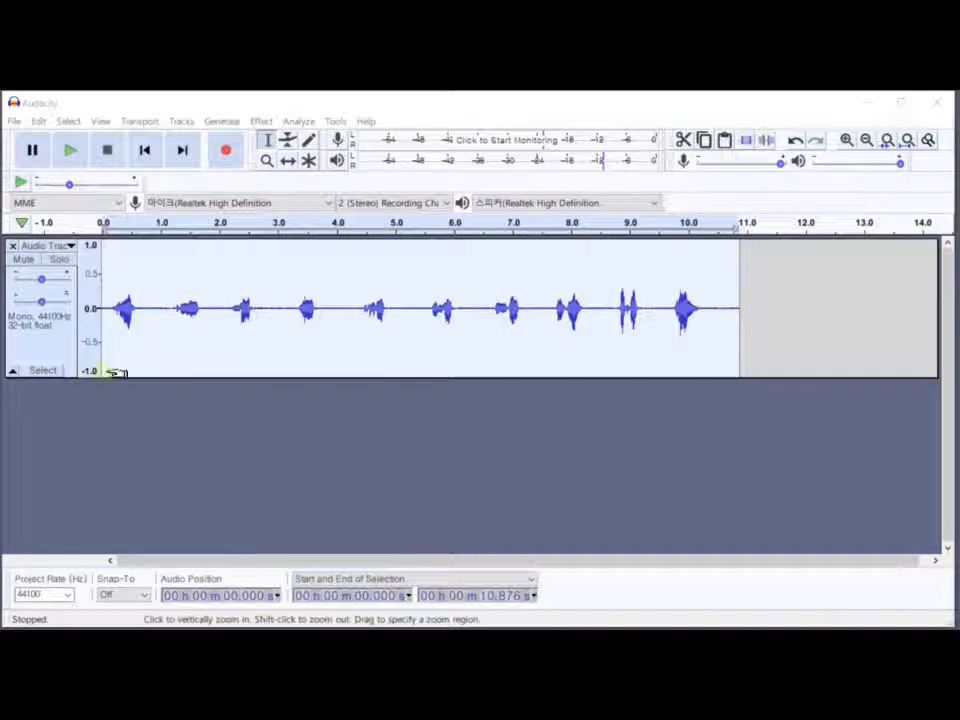
drag(118, 377, 146, 308)
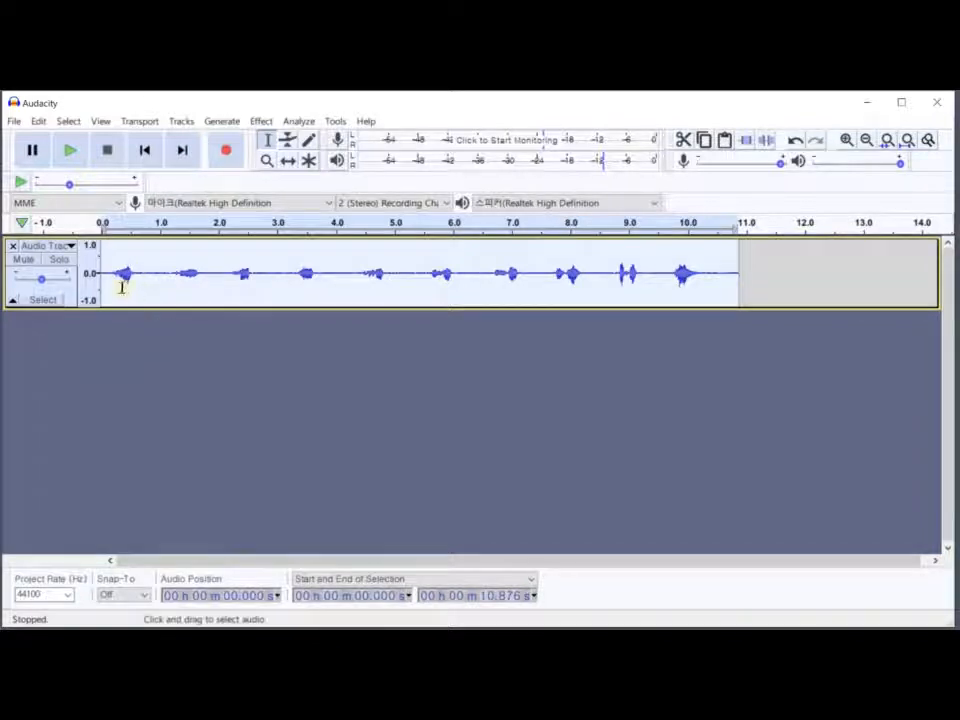
Split the mono track's clip at 0.947 s, in the silence after the first sound
click(157, 271)
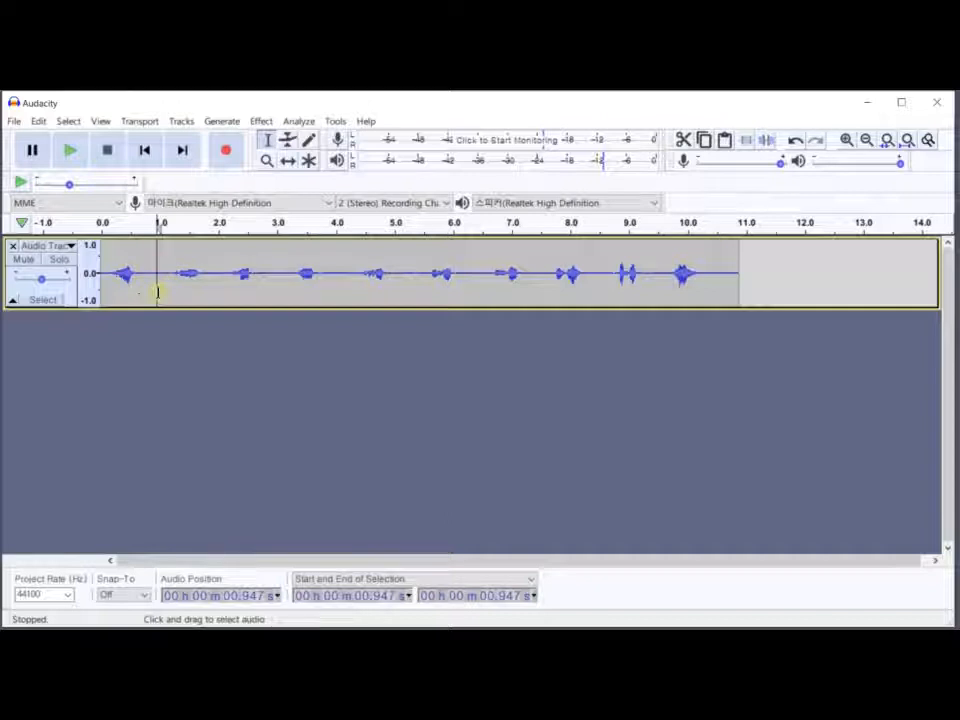
click(38, 122)
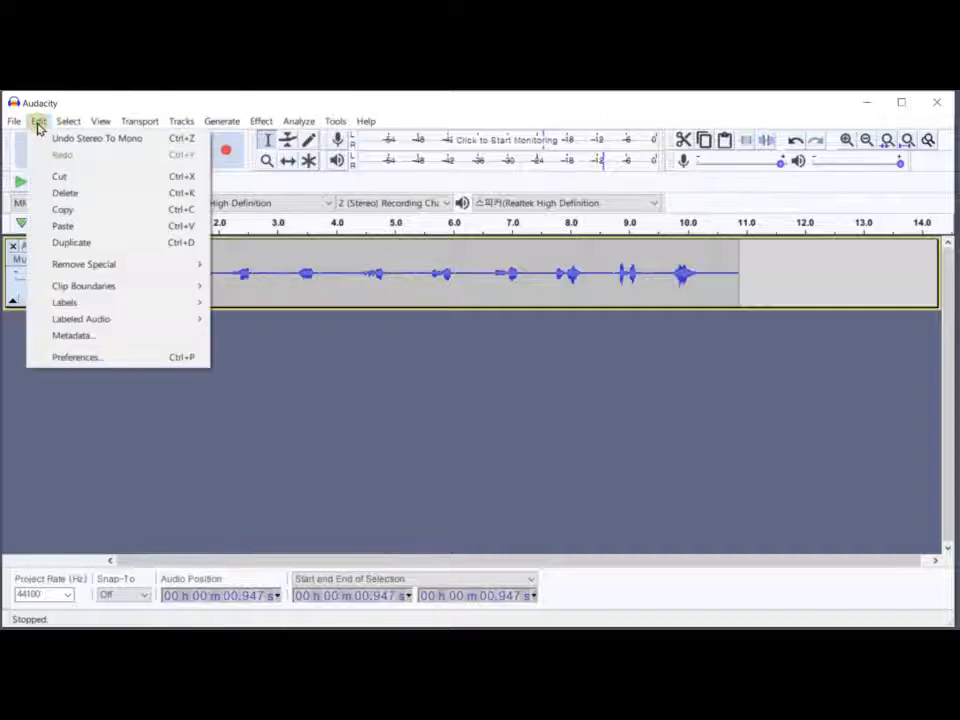
mouse_move(107, 287)
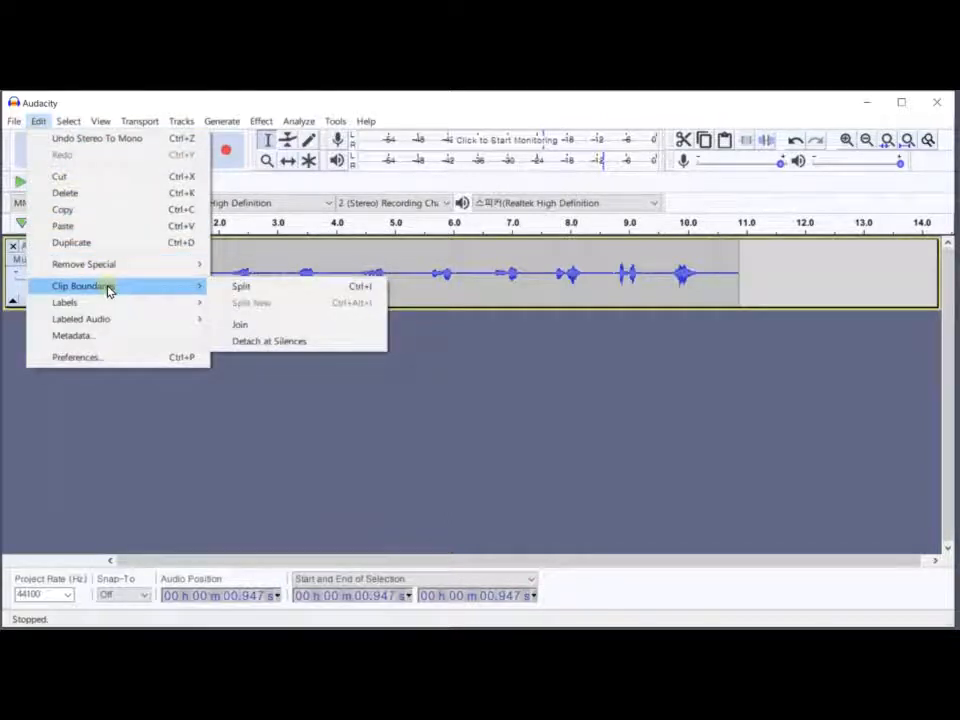
click(258, 289)
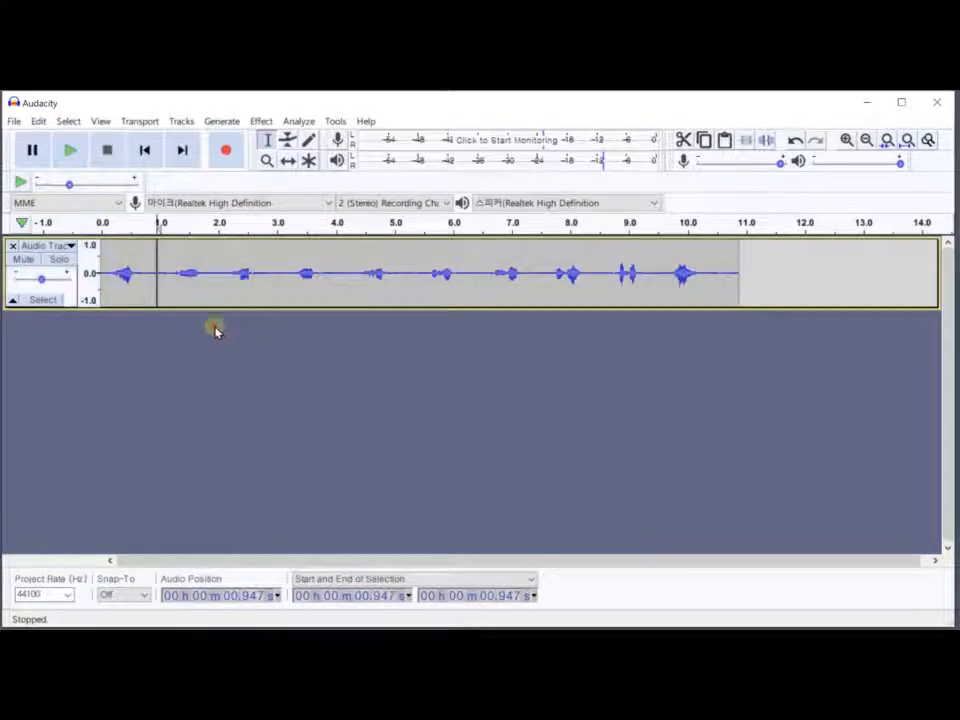
Move the split clip with the Time Shift tool and return it to its original place
click(287, 161)
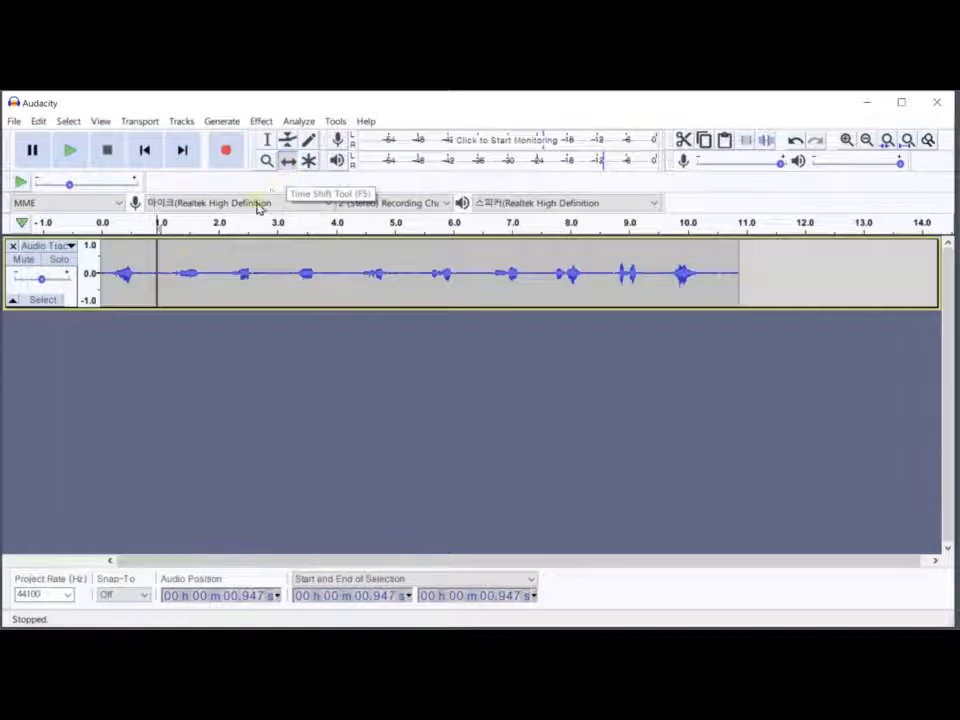
mouse_move(182, 259)
mouse_down()
mouse_move(234, 254)
mouse_move(182, 255)
mouse_up()
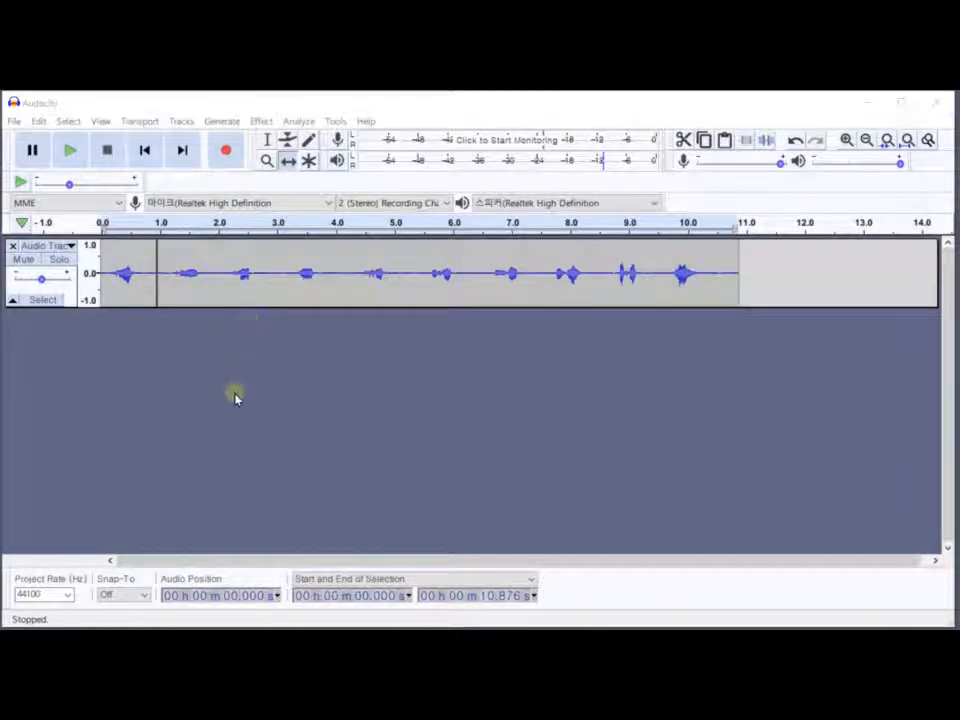
mouse_move(204, 294)
mouse_down()
mouse_move(227, 294)
mouse_move(203, 293)
mouse_up()
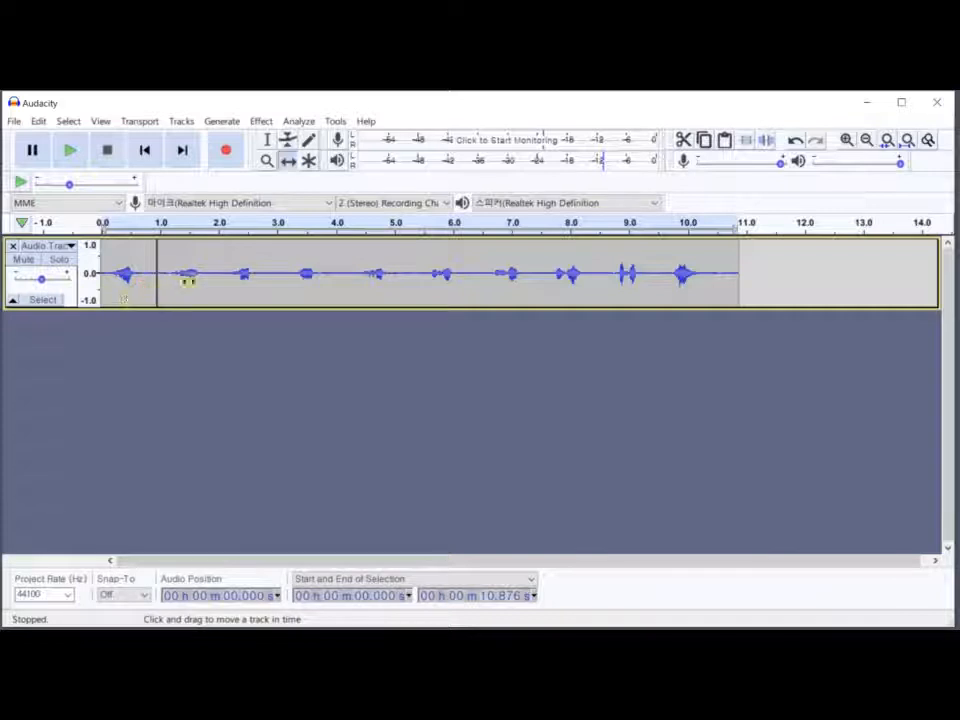
Join the split clips of the whole track into one clip again and clear the selection
click(57, 300)
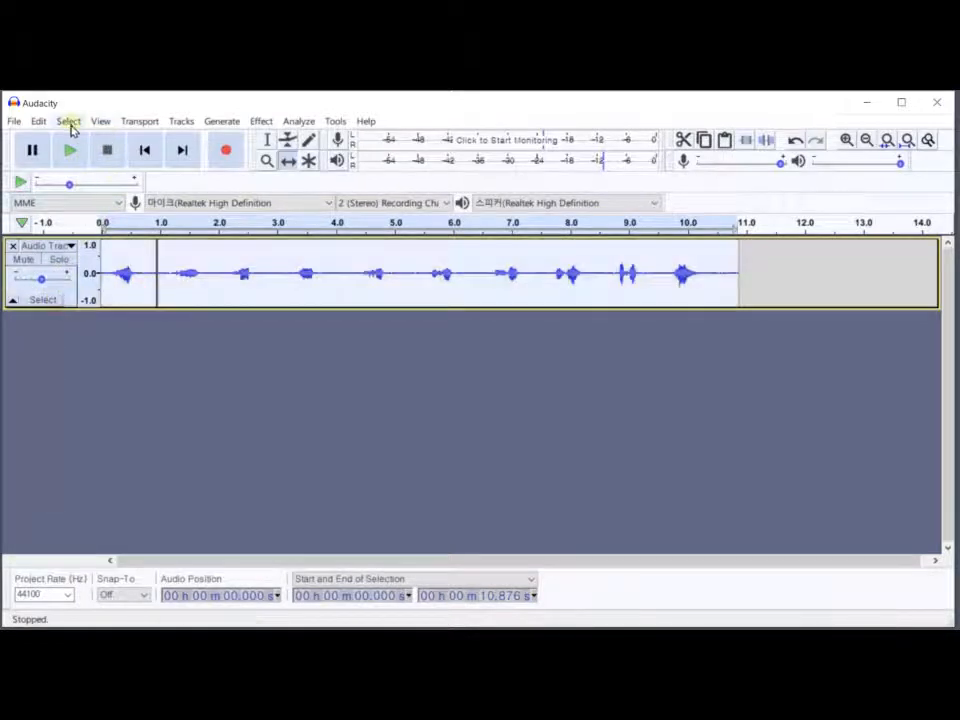
click(37, 123)
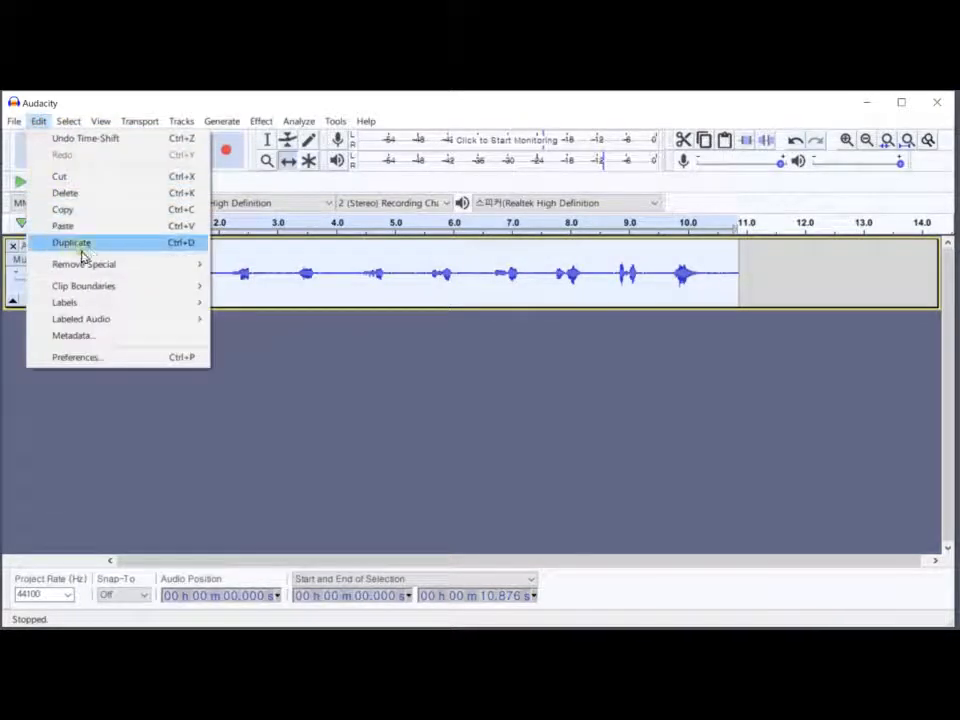
mouse_move(191, 287)
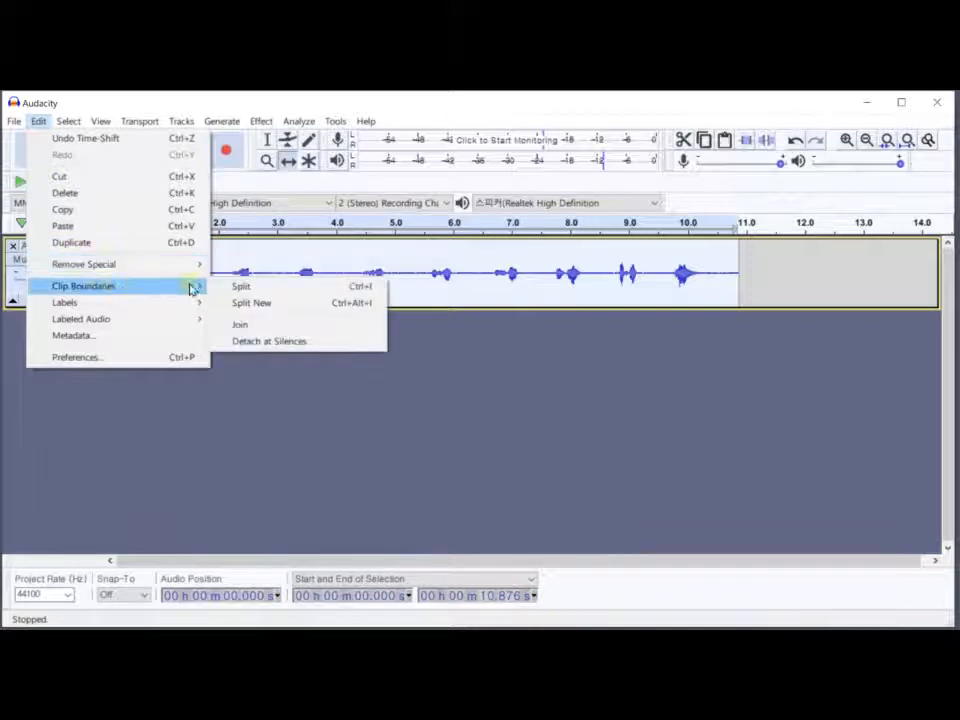
click(259, 330)
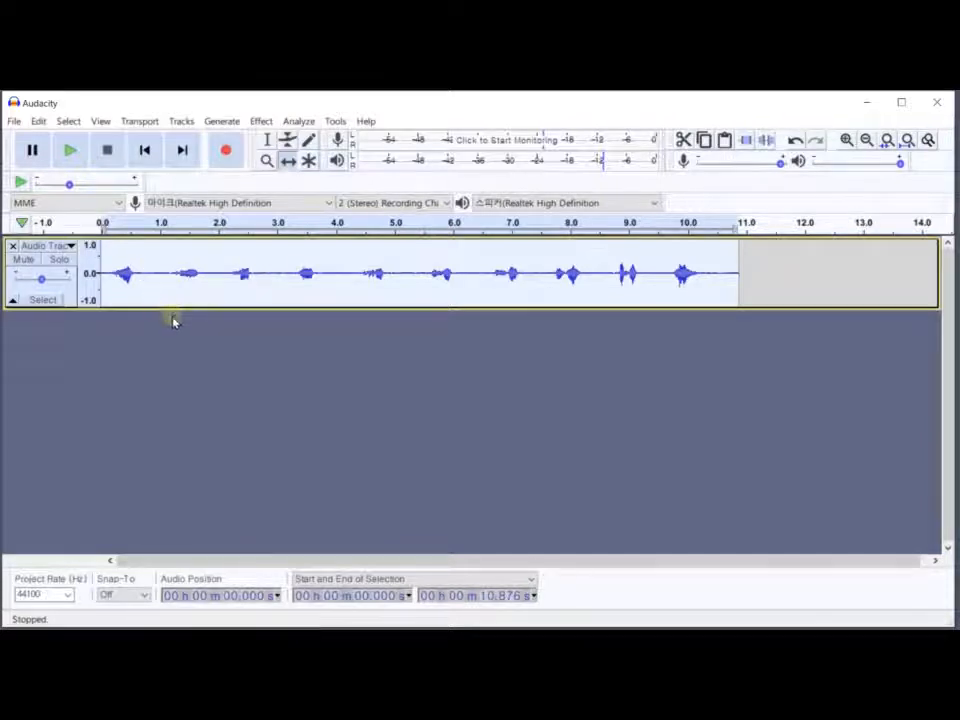
click(179, 373)
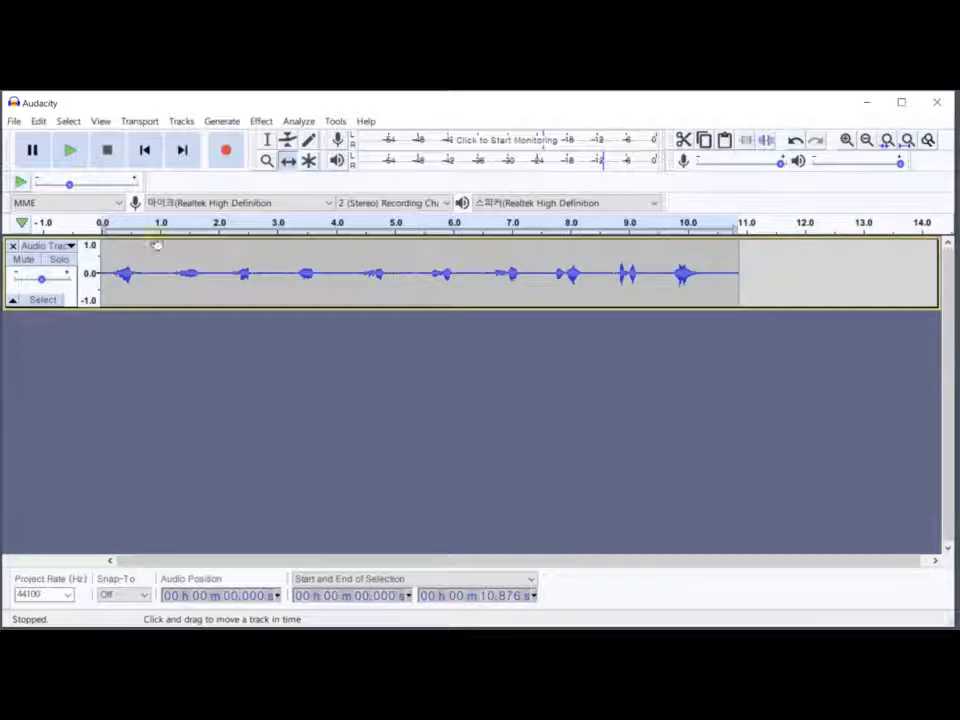
Move the stretch between 0.934 s and 1.958 s onto its own new track with Split New
click(267, 140)
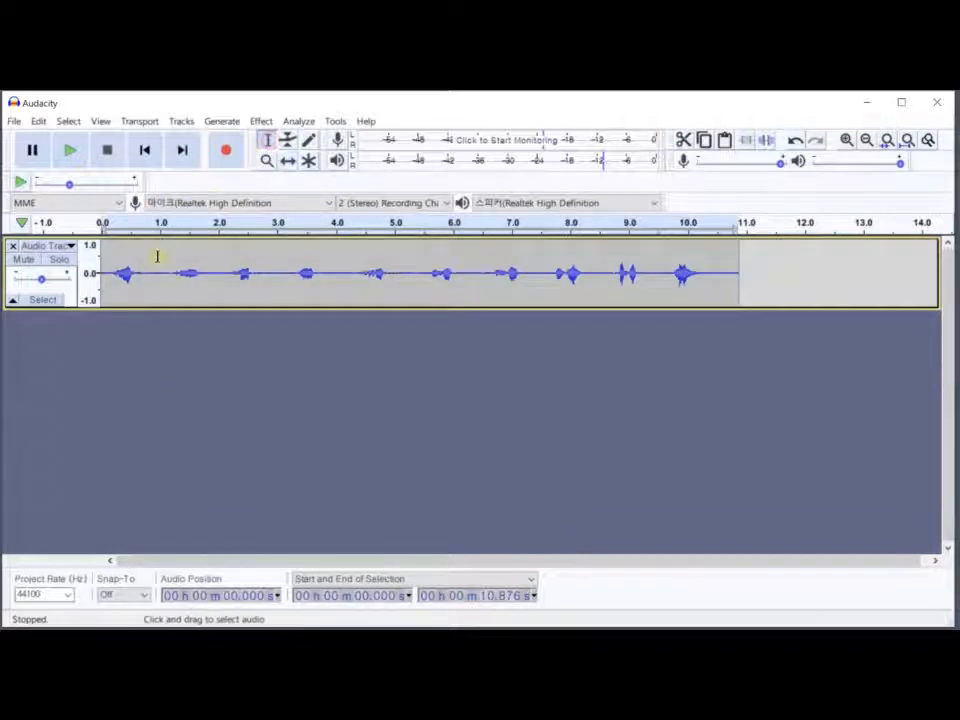
drag(157, 257, 103, 268)
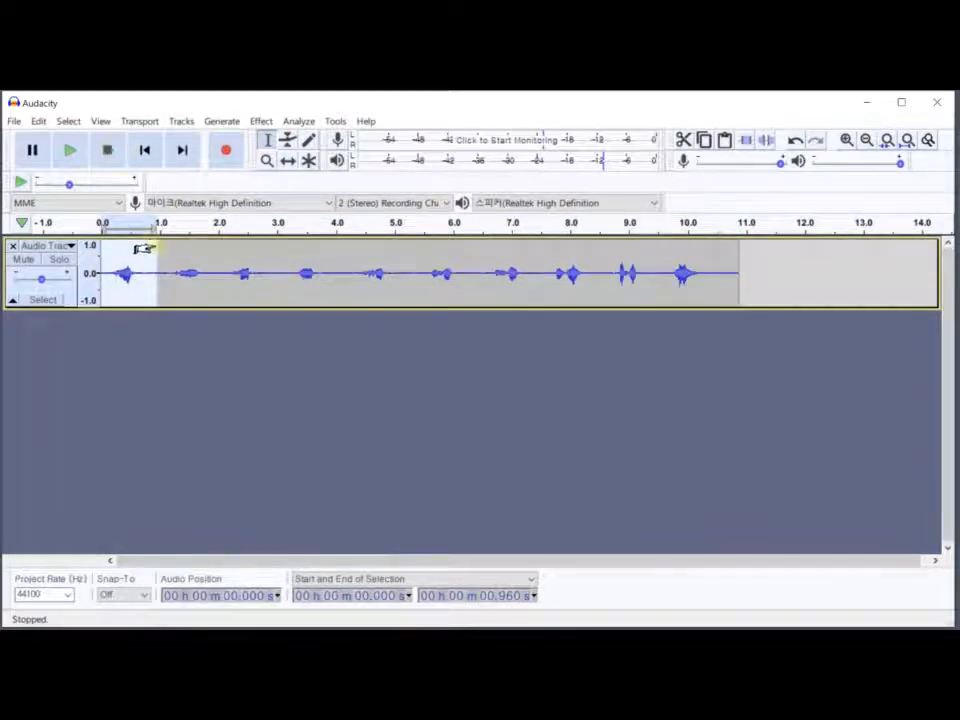
click(184, 254)
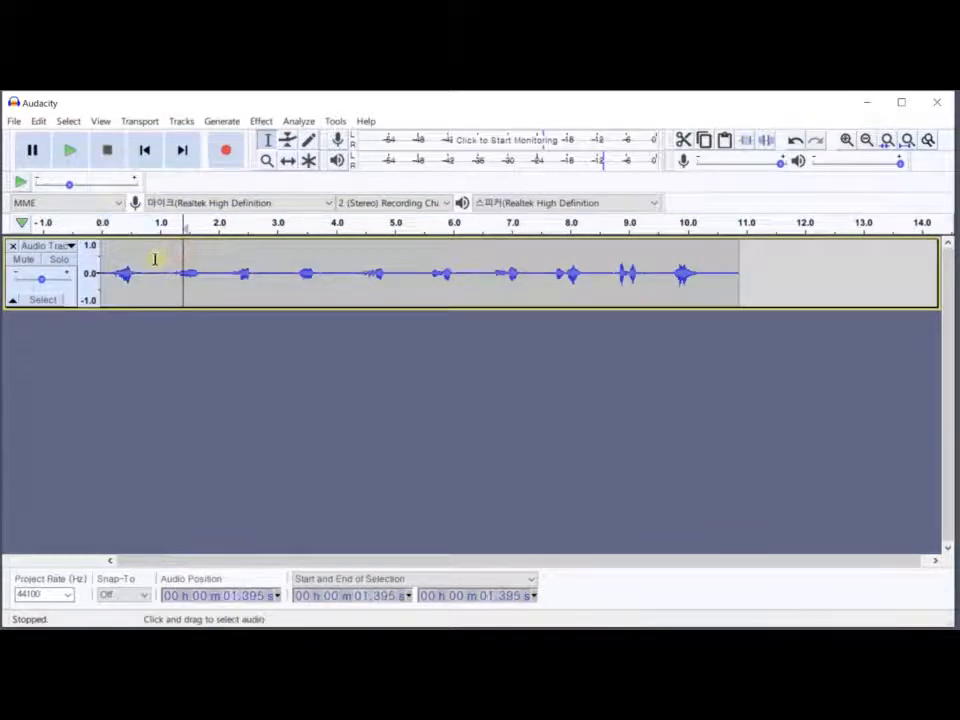
drag(156, 260, 214, 269)
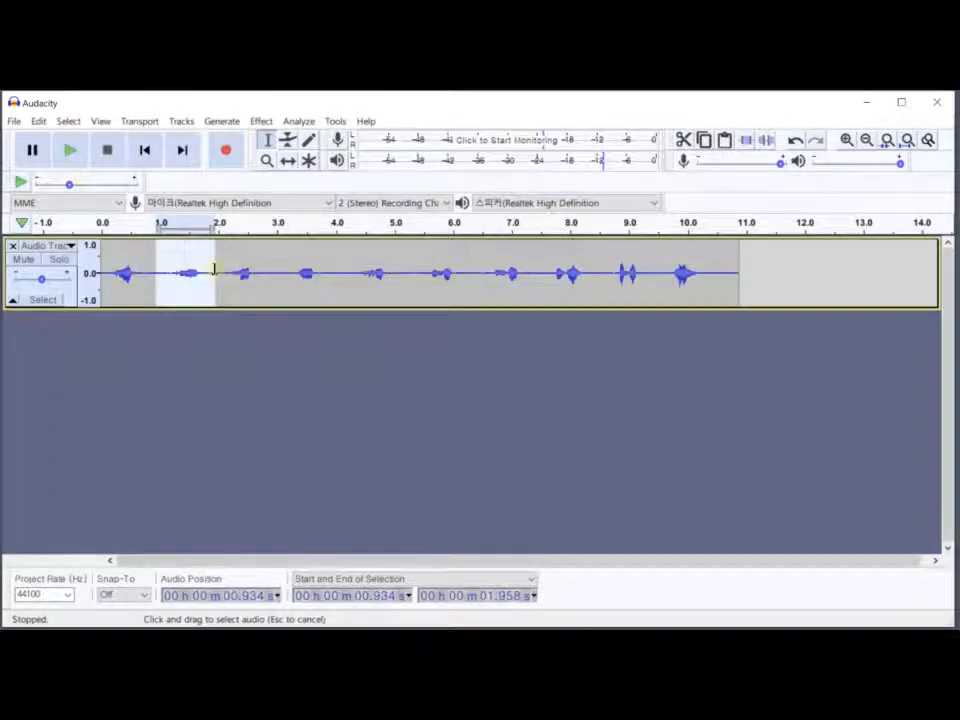
click(40, 121)
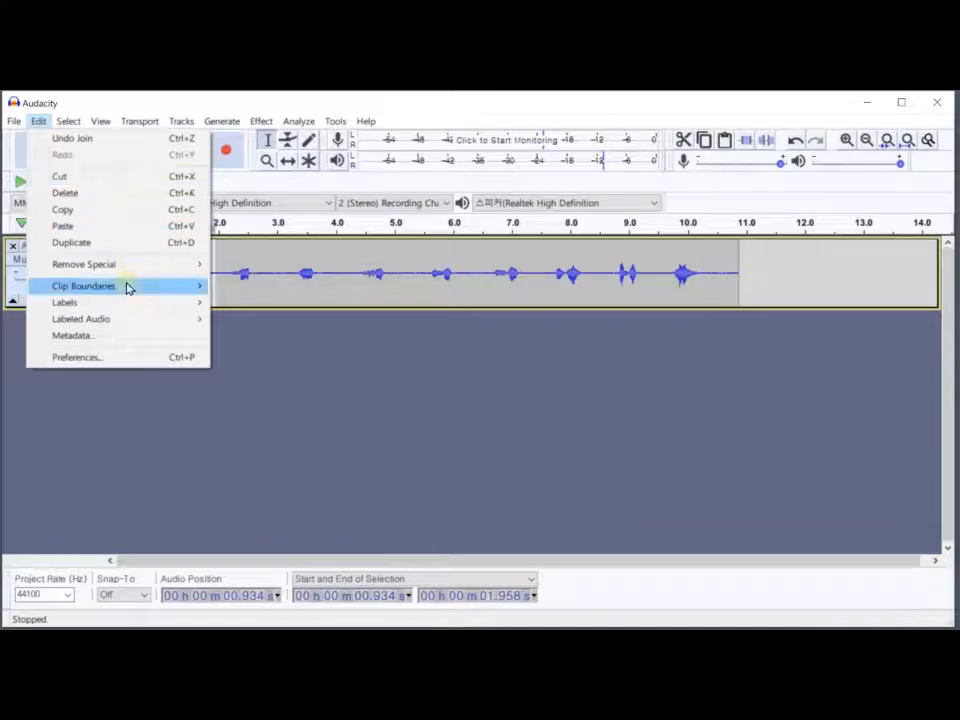
mouse_move(150, 283)
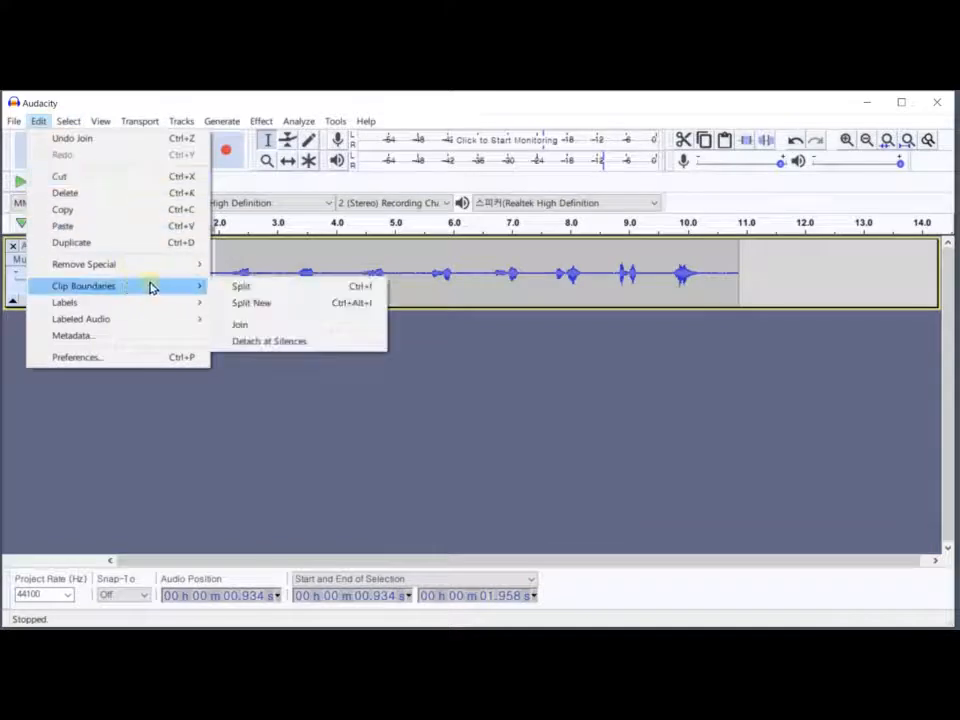
click(242, 306)
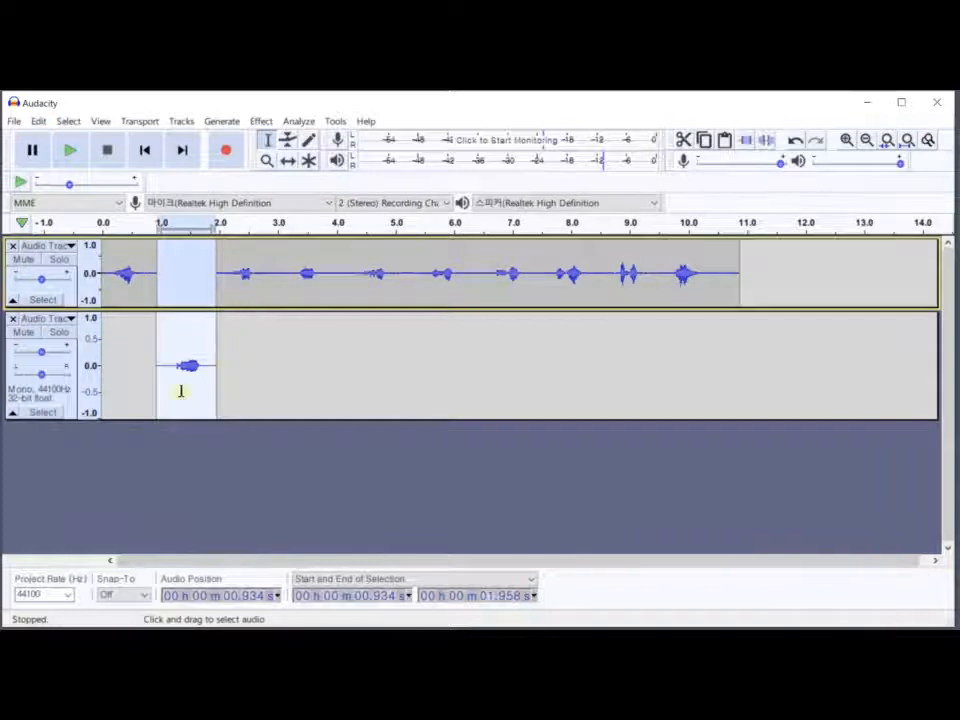
Reduce the second track's height and move the top track's stretch from 2.968 s to 4.005 s onto a new track with Split New
drag(242, 420, 252, 371)
click(257, 407)
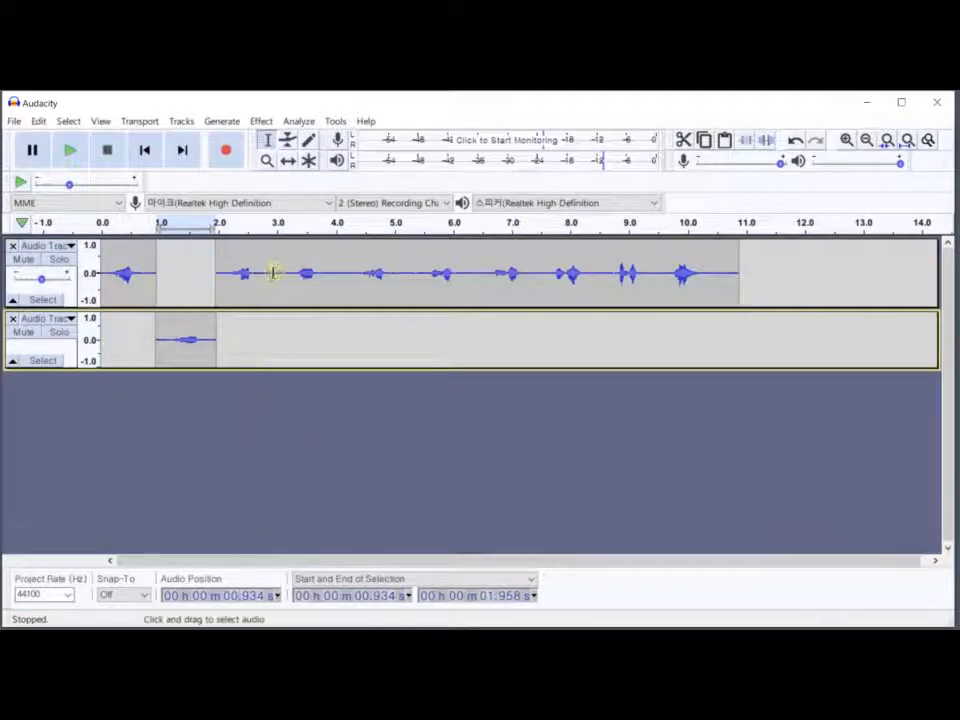
drag(275, 271, 336, 277)
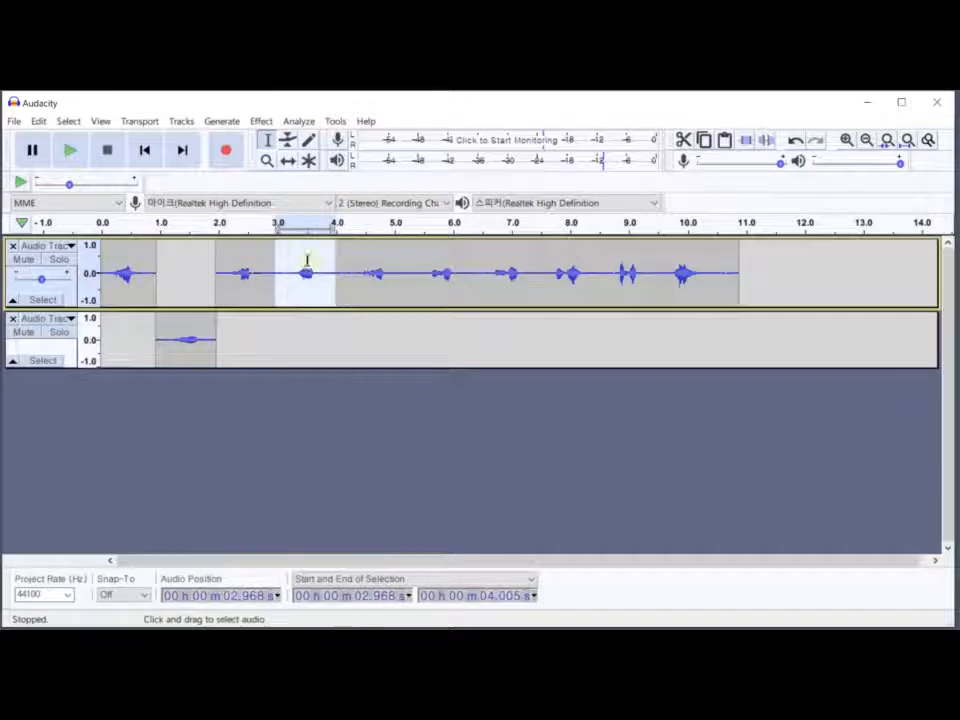
click(38, 121)
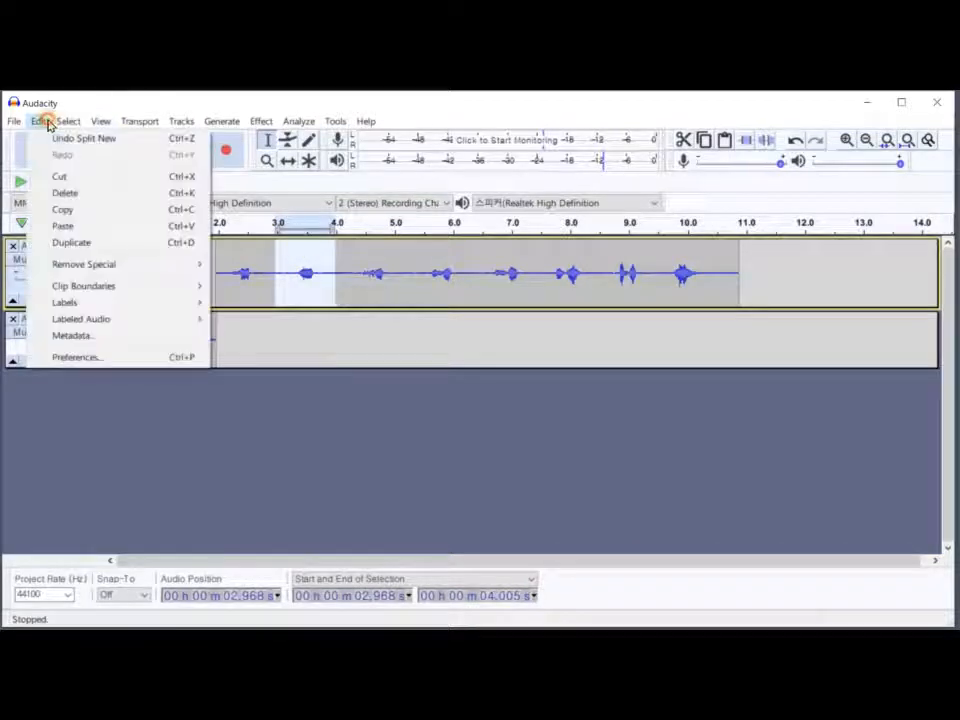
mouse_move(187, 289)
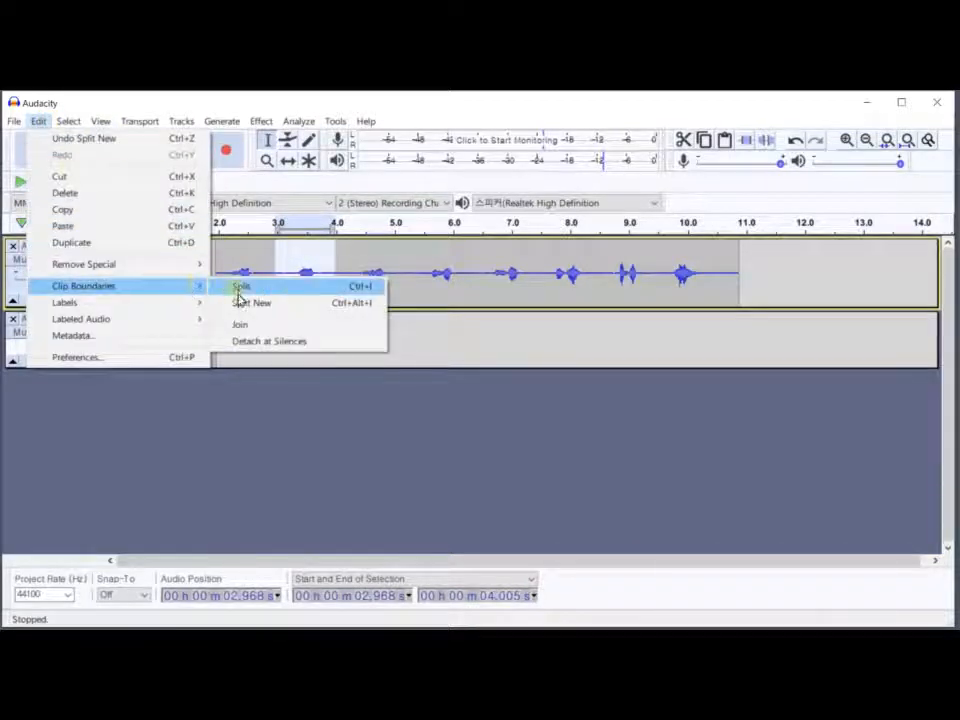
click(241, 302)
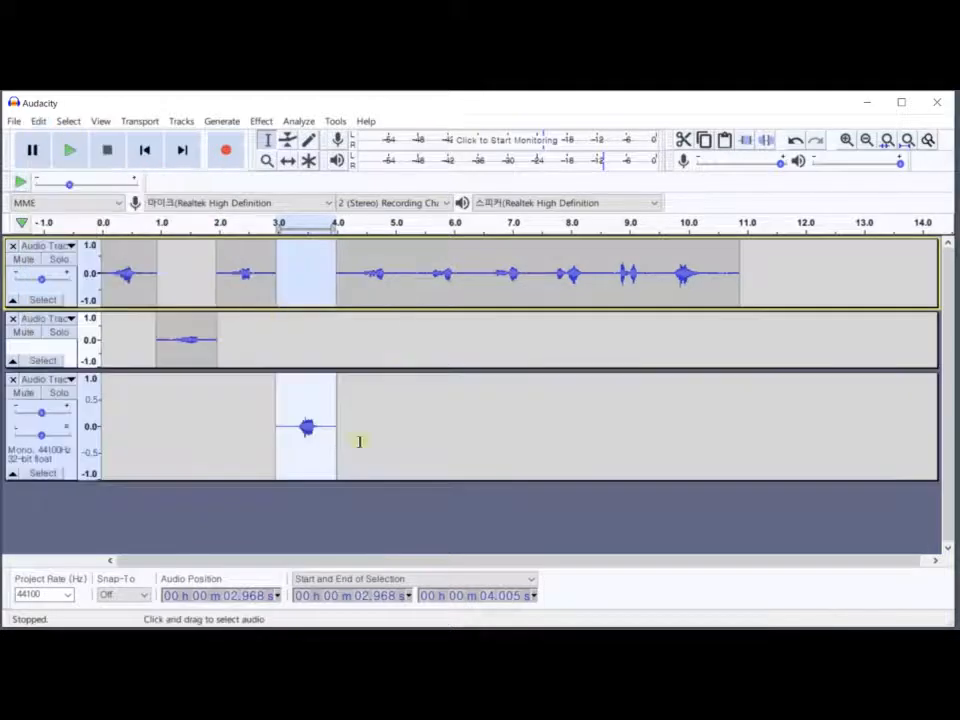
Reduce the third track's height and move the top track's stretch from 5.297 s to 6.167 s onto a new track
drag(369, 480, 377, 426)
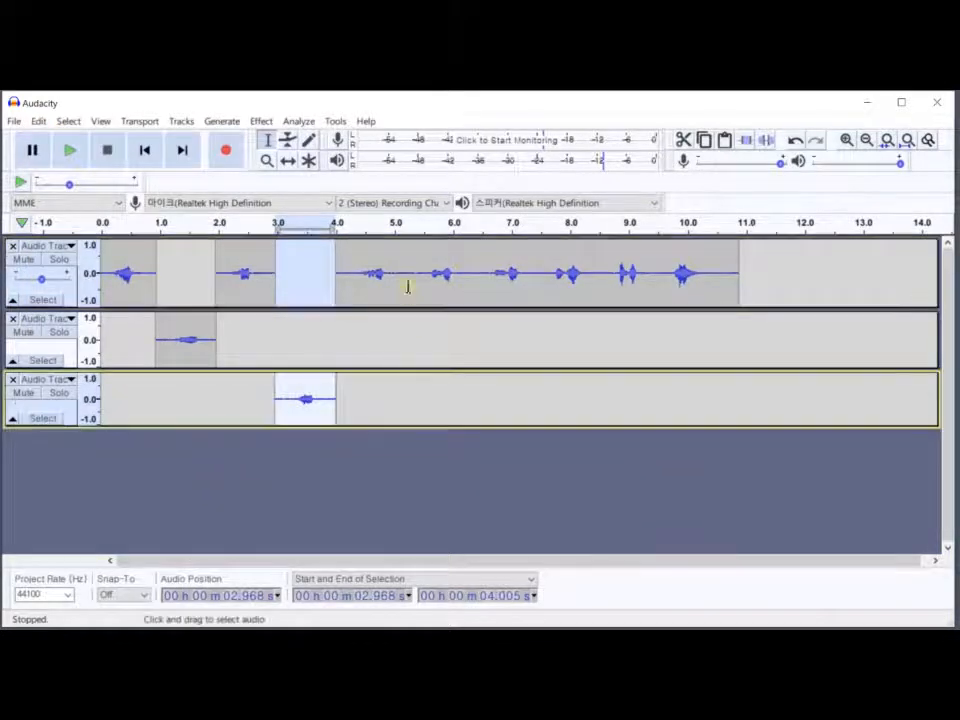
drag(412, 265, 463, 266)
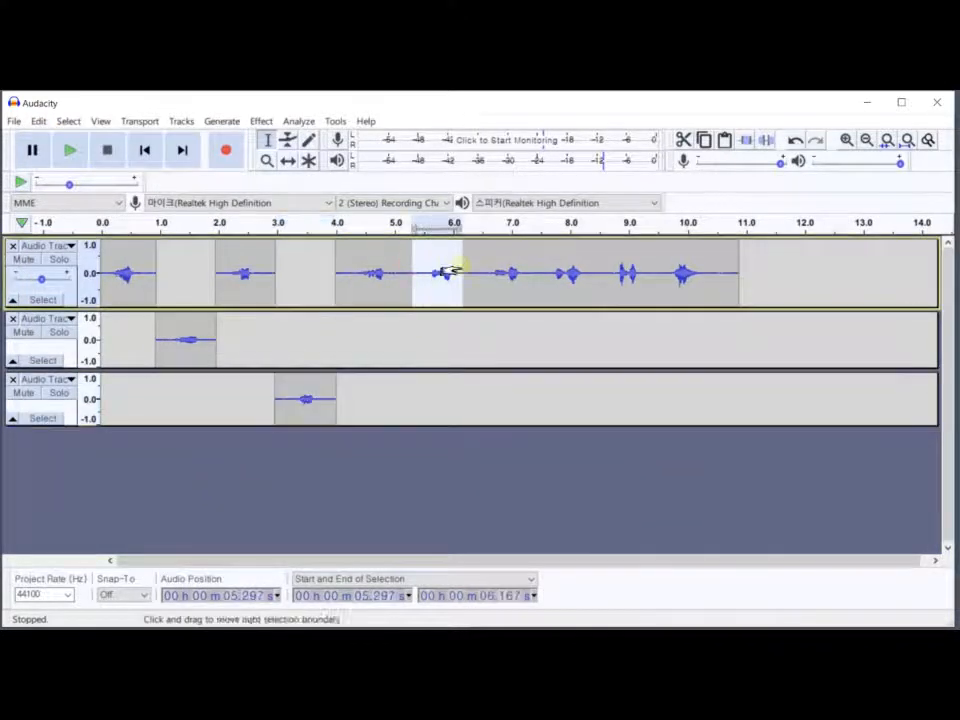
click(38, 121)
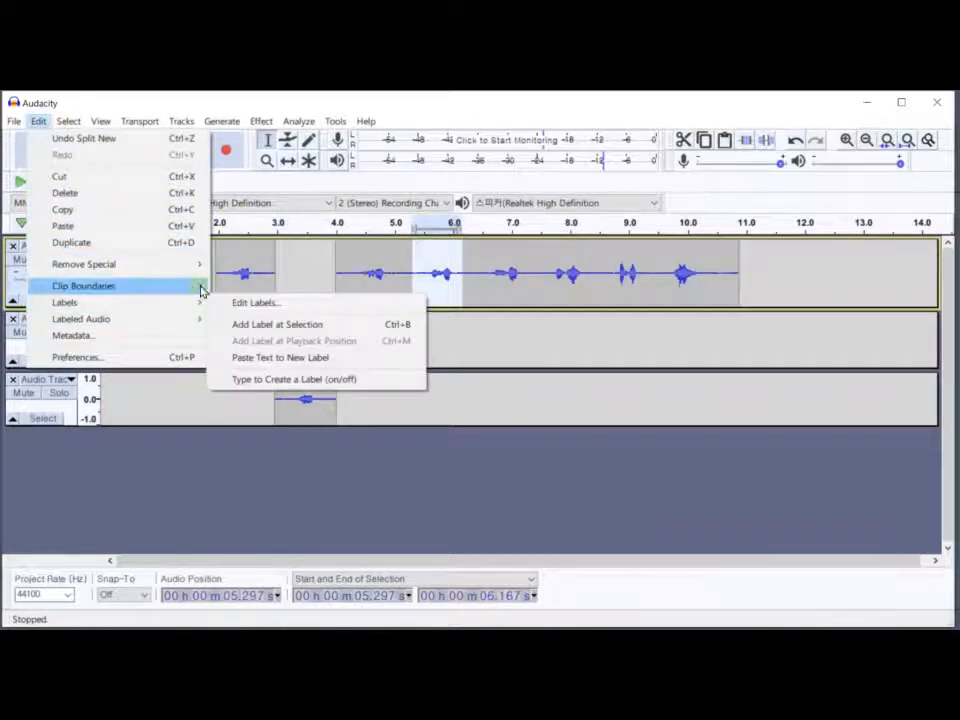
mouse_move(203, 287)
click(250, 303)
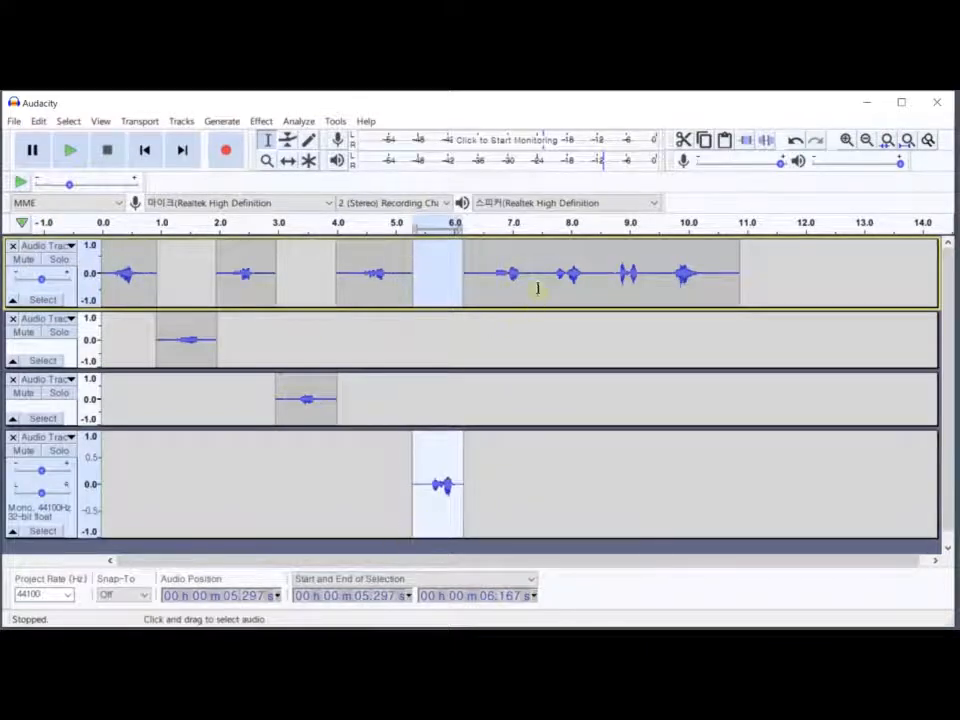
Split the top track's stretch from 7.523 s to 8.381 s onto a new track and reduce the fourth track's height
drag(544, 273, 593, 274)
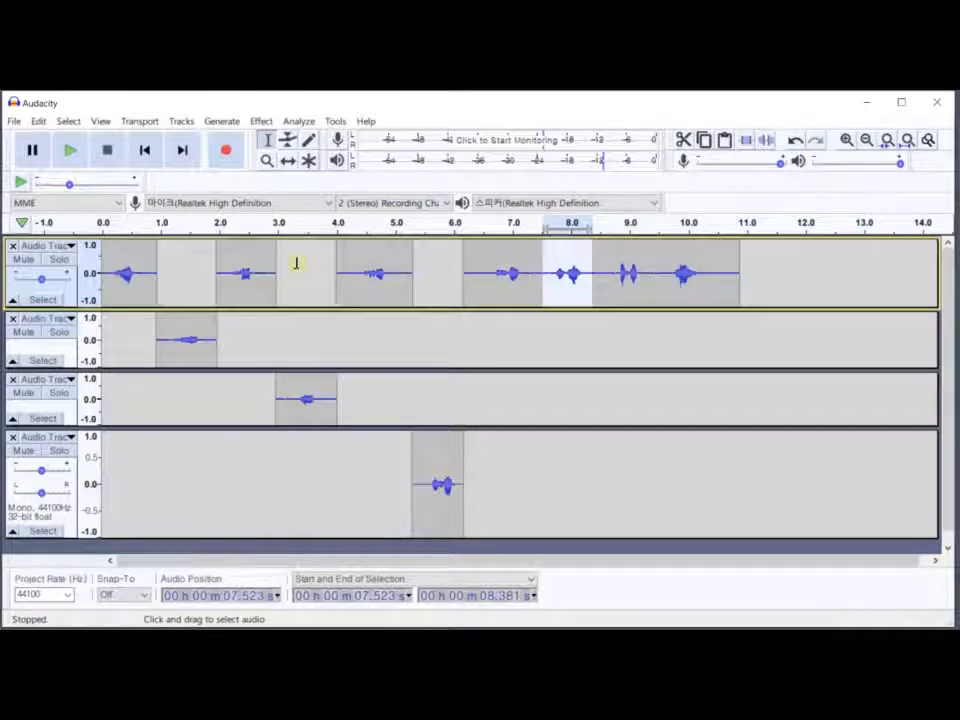
click(40, 122)
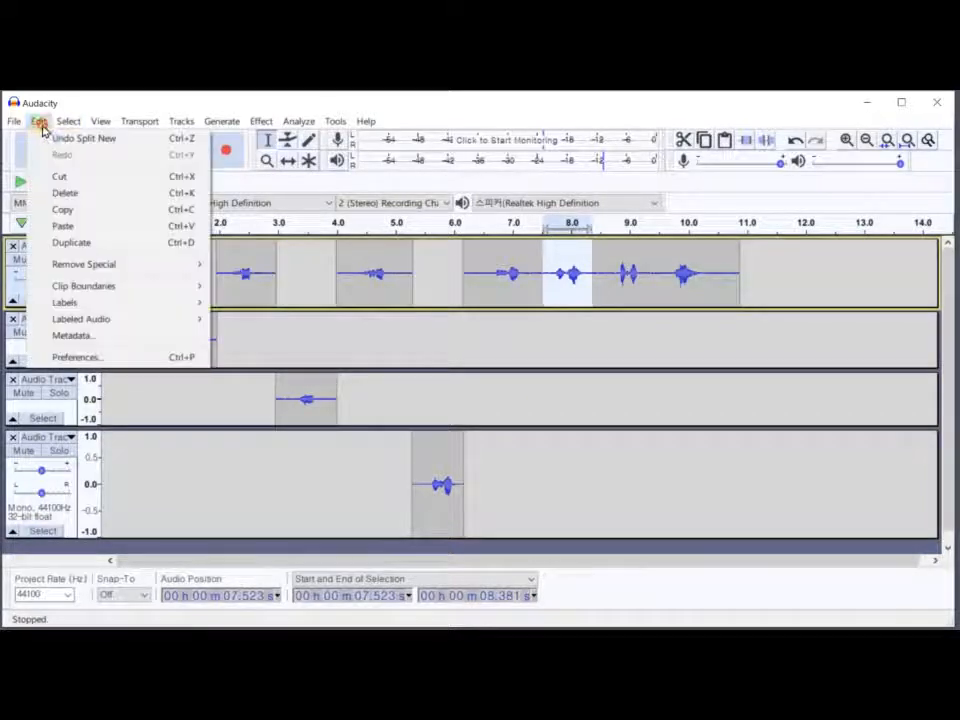
mouse_move(154, 290)
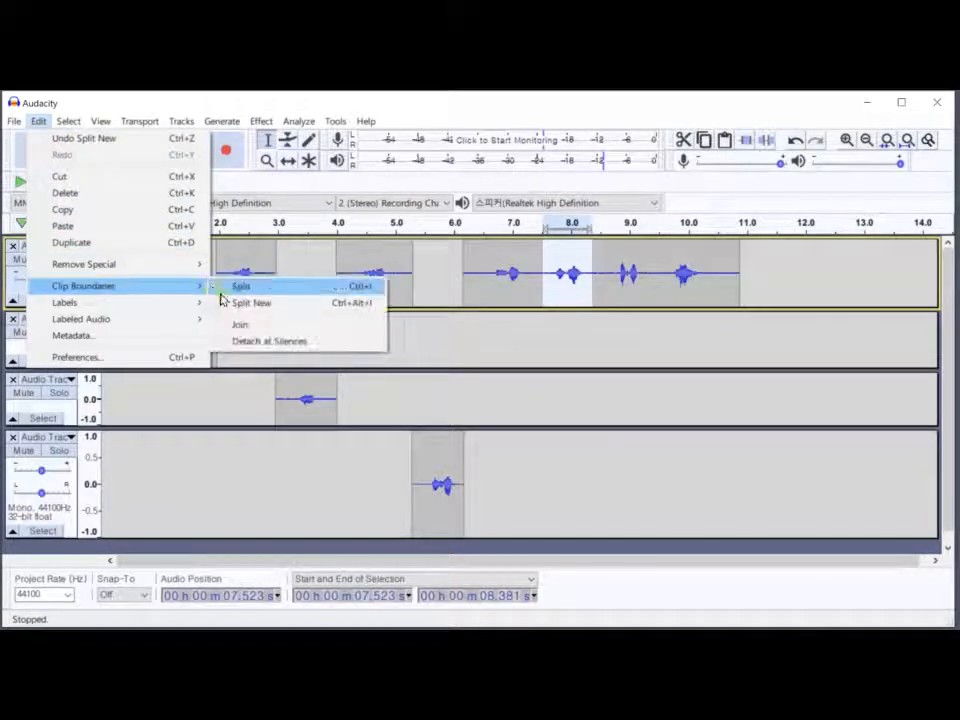
mouse_move(171, 122)
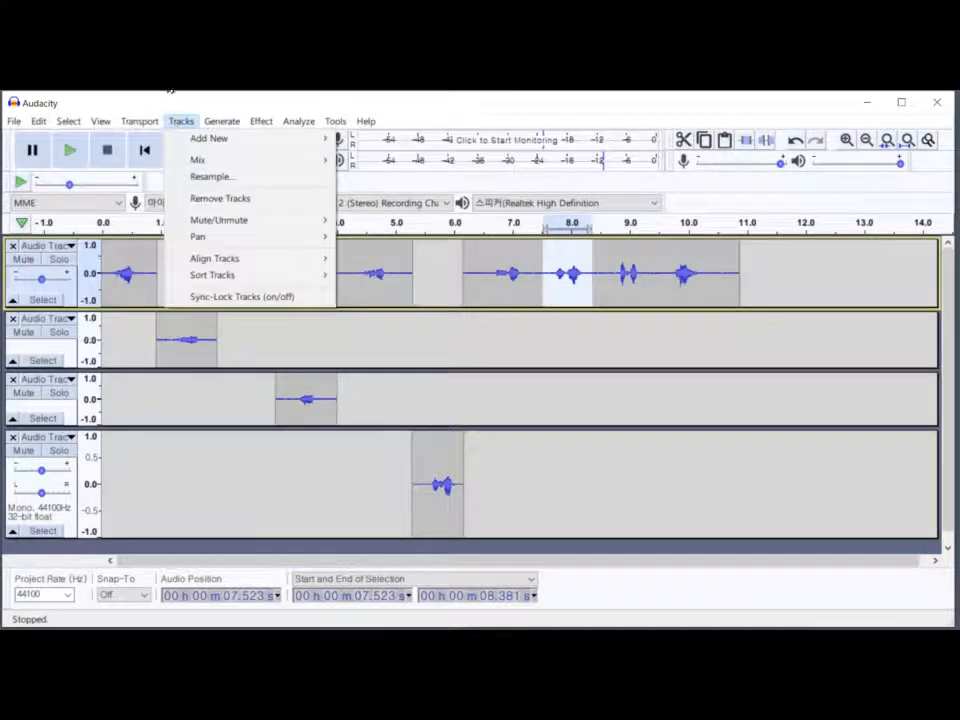
mouse_move(98, 126)
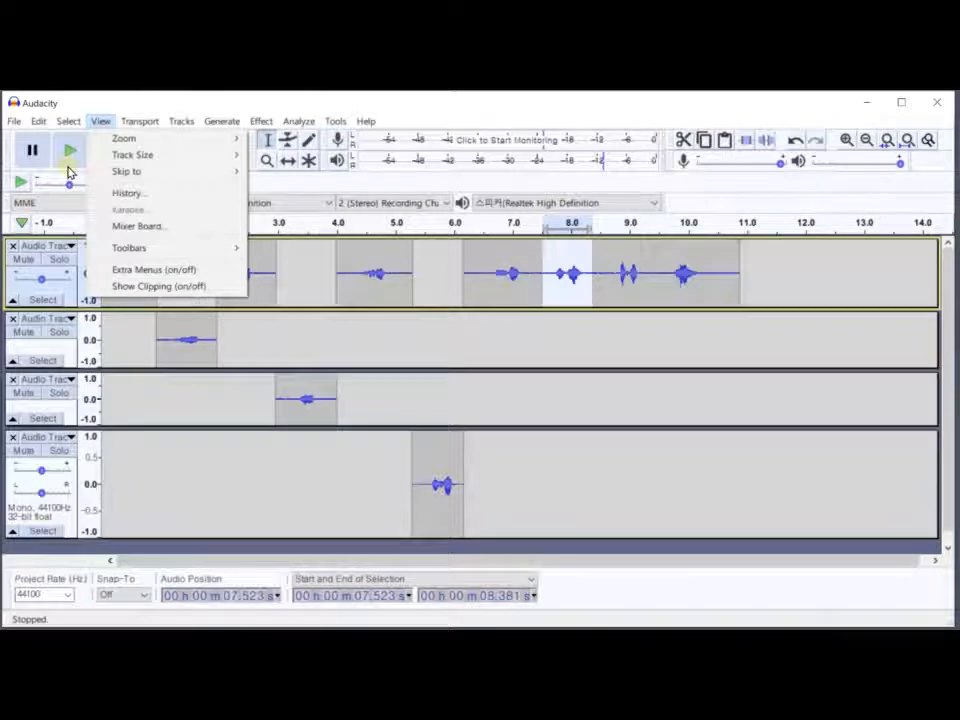
key(Escape)
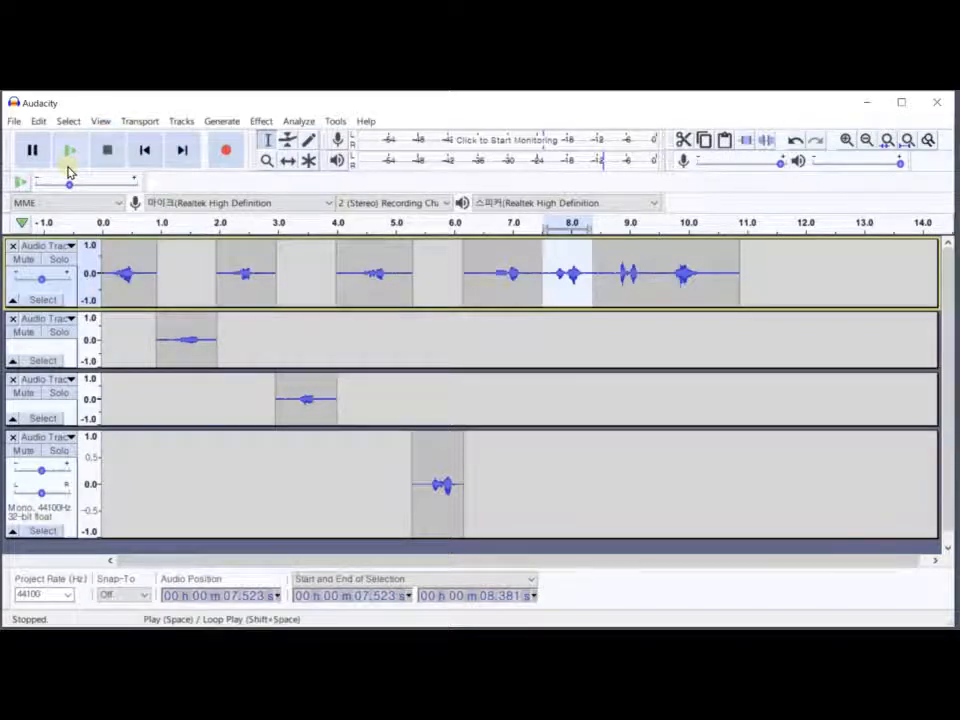
key(ctrl+alt+i)
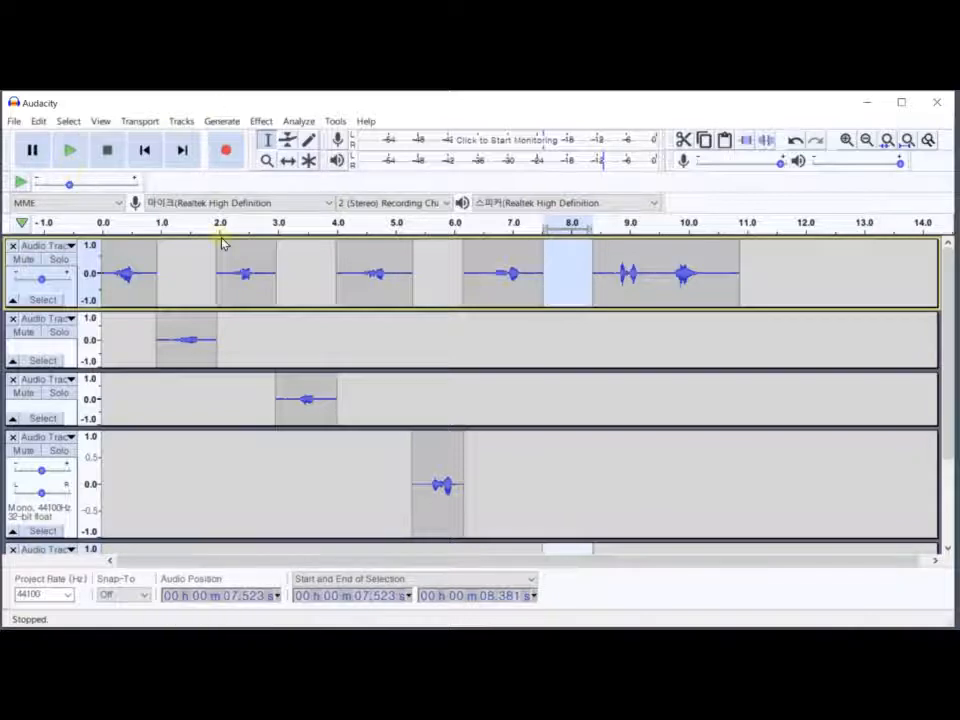
drag(302, 540, 321, 480)
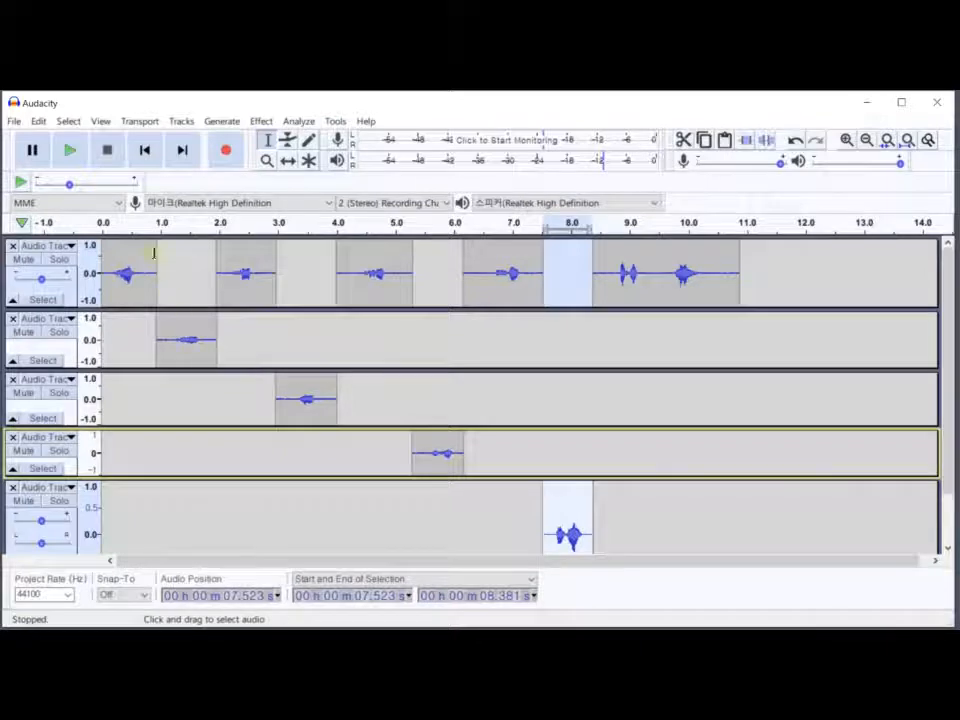
Look up the Clip Boundaries key bindings in the preferences, try entering a shortcut for Join, and close without saving
click(38, 121)
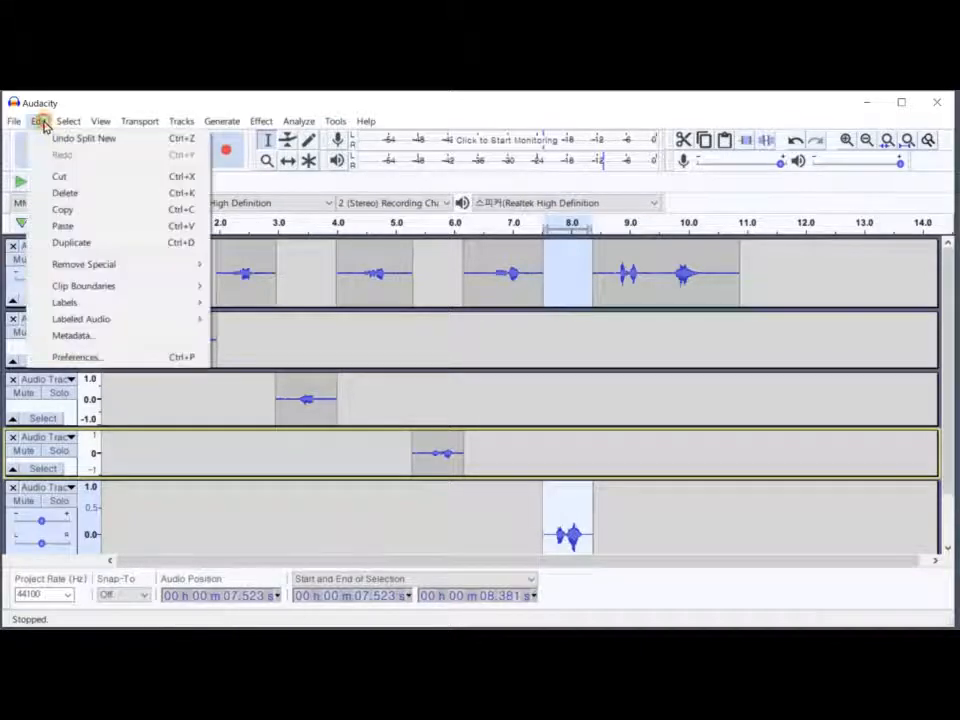
click(82, 358)
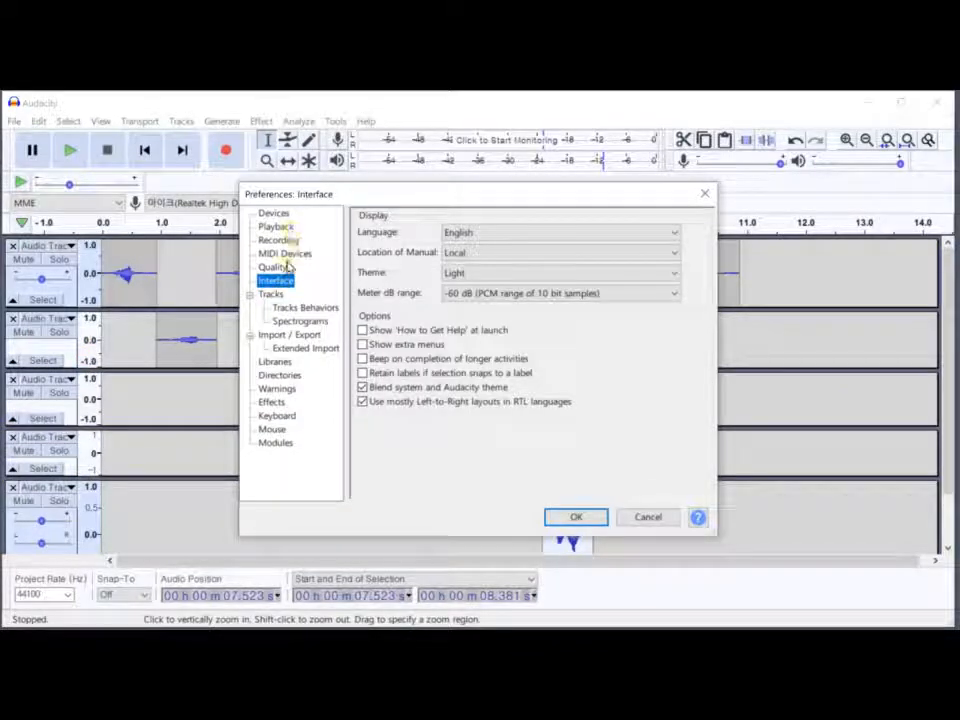
click(284, 418)
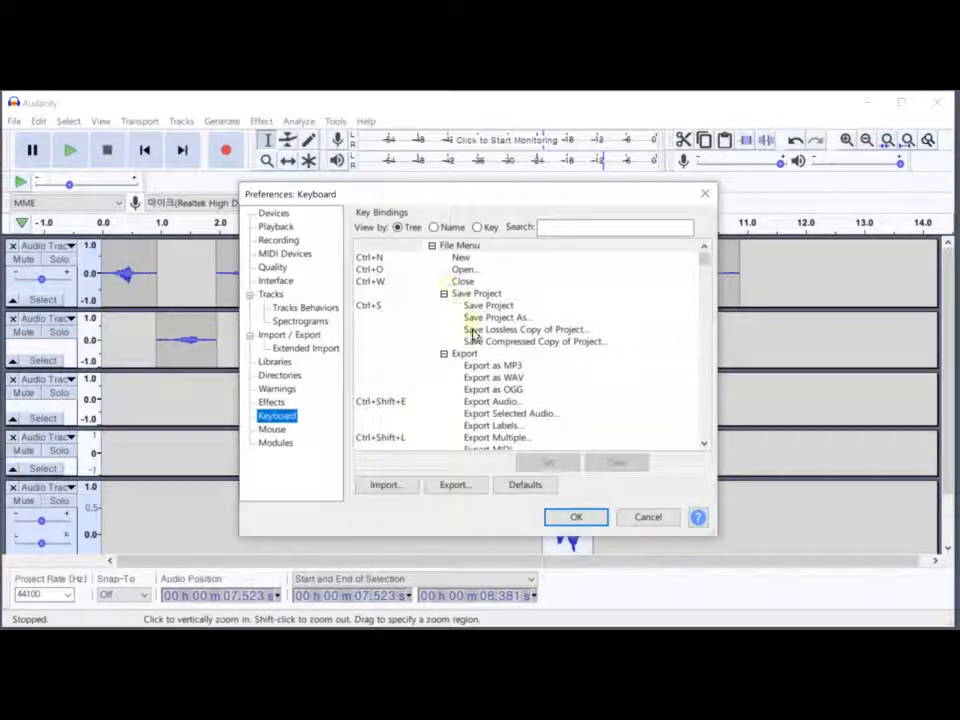
drag(702, 270, 533, 462)
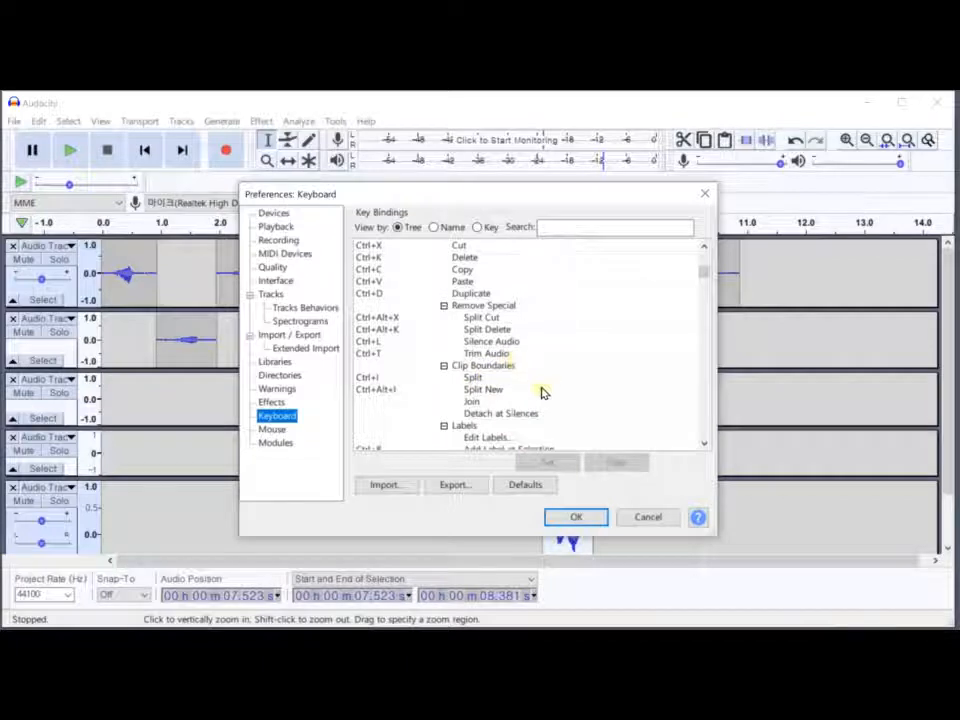
click(479, 402)
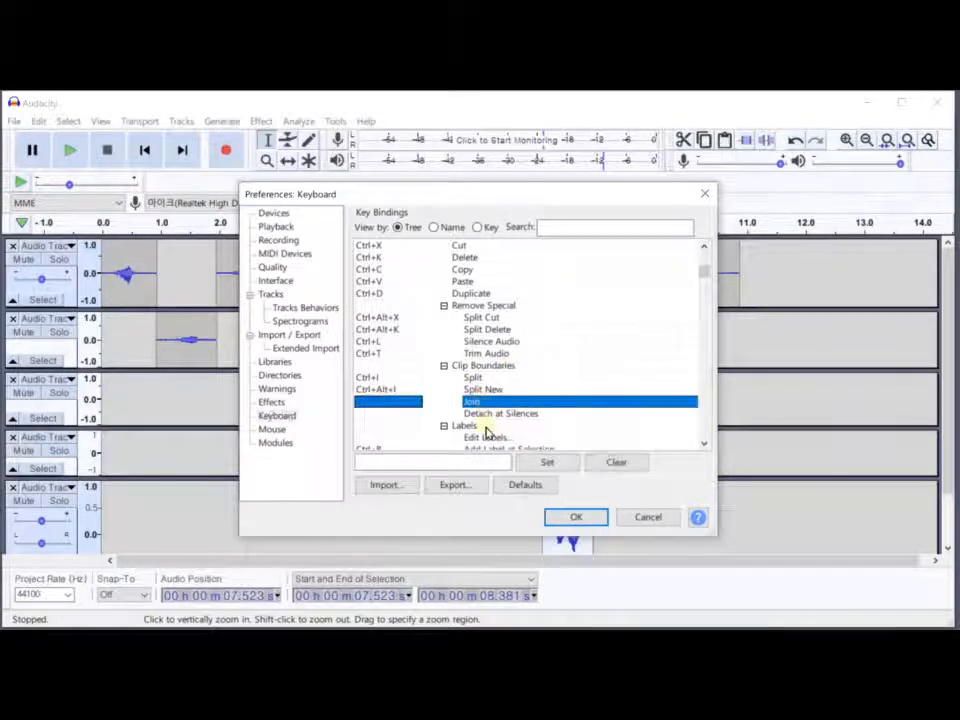
click(445, 462)
key(d)
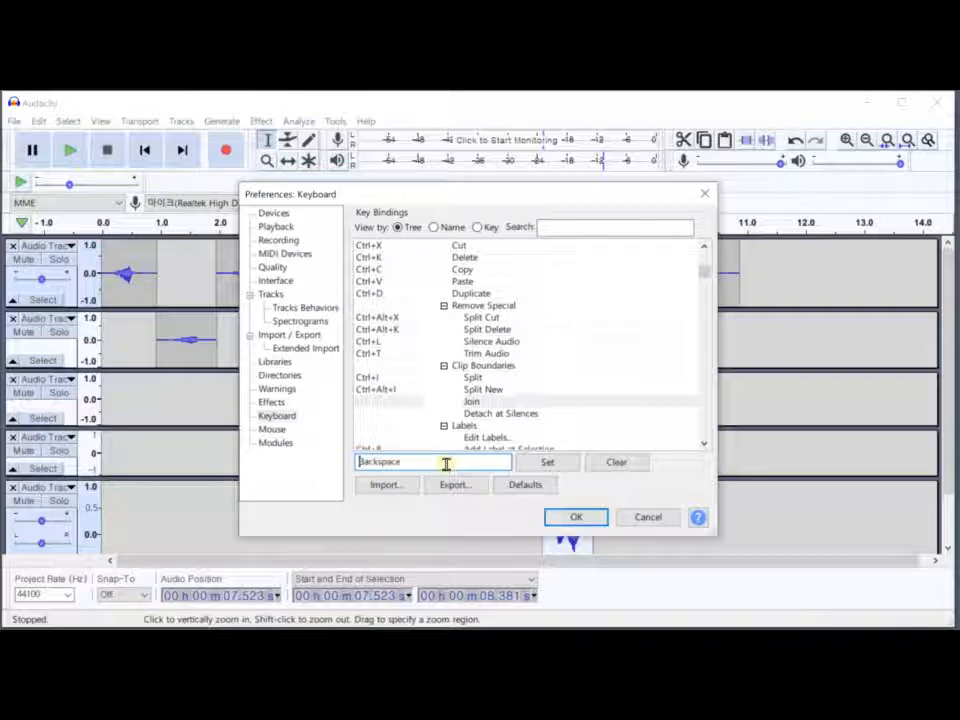
click(617, 465)
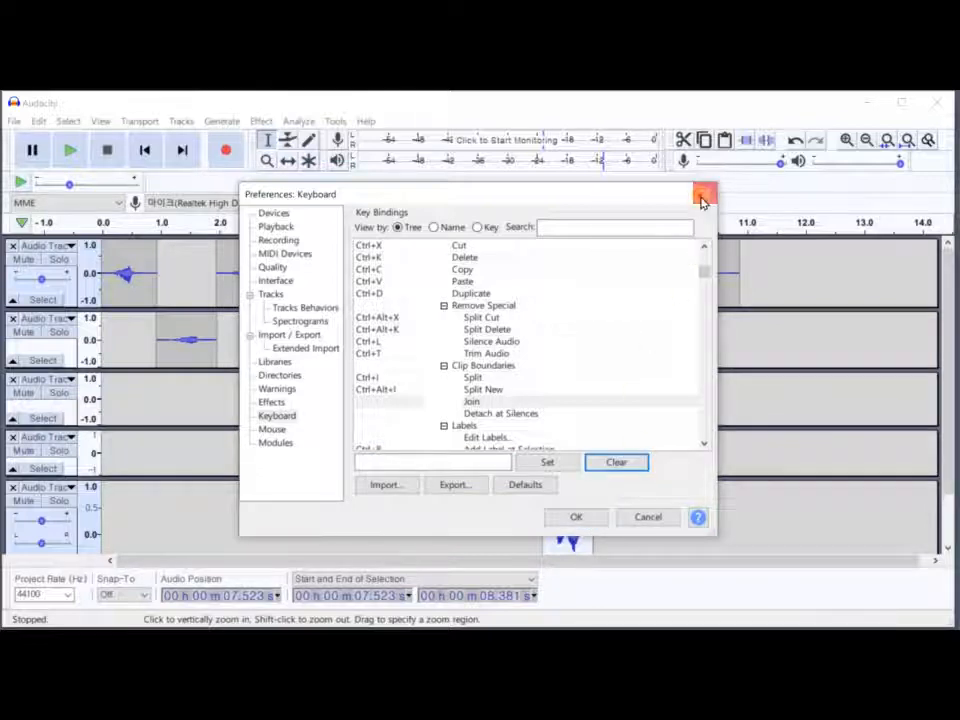
click(703, 196)
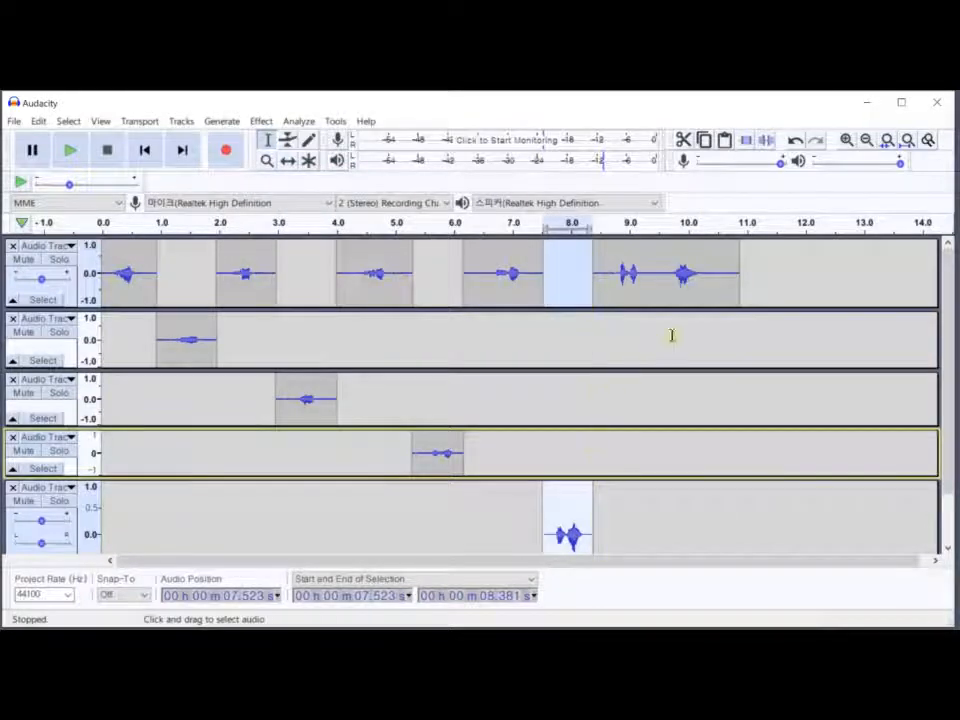
Move the top track's last sound, from 9.545 s to 10.876 s, onto its own new track with Split New
drag(697, 274, 740, 272)
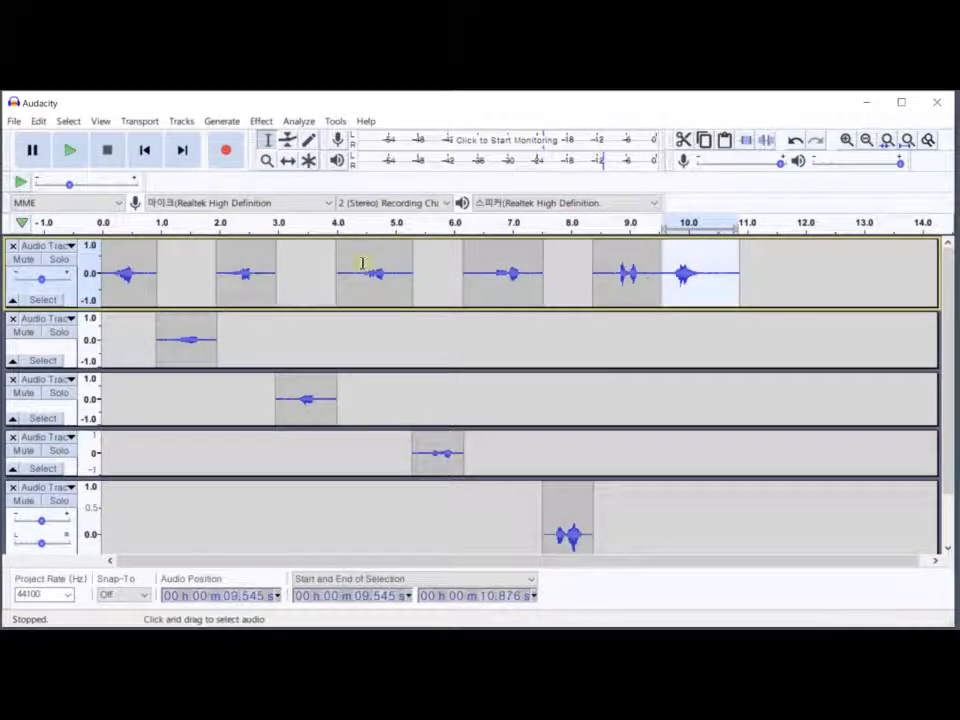
key(ctrl+shift+i)
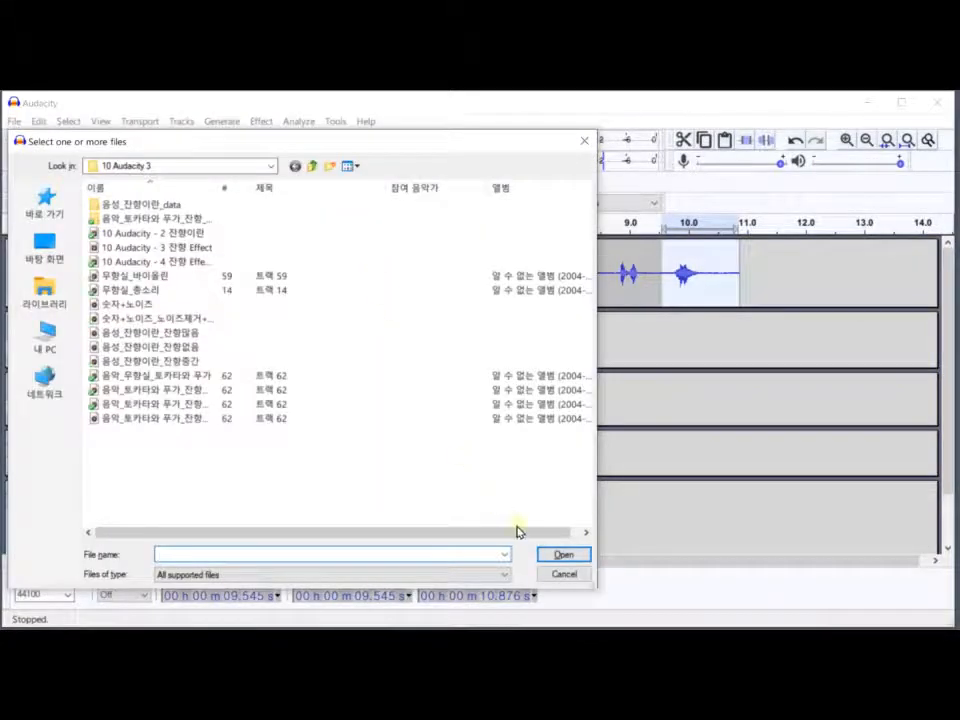
click(552, 574)
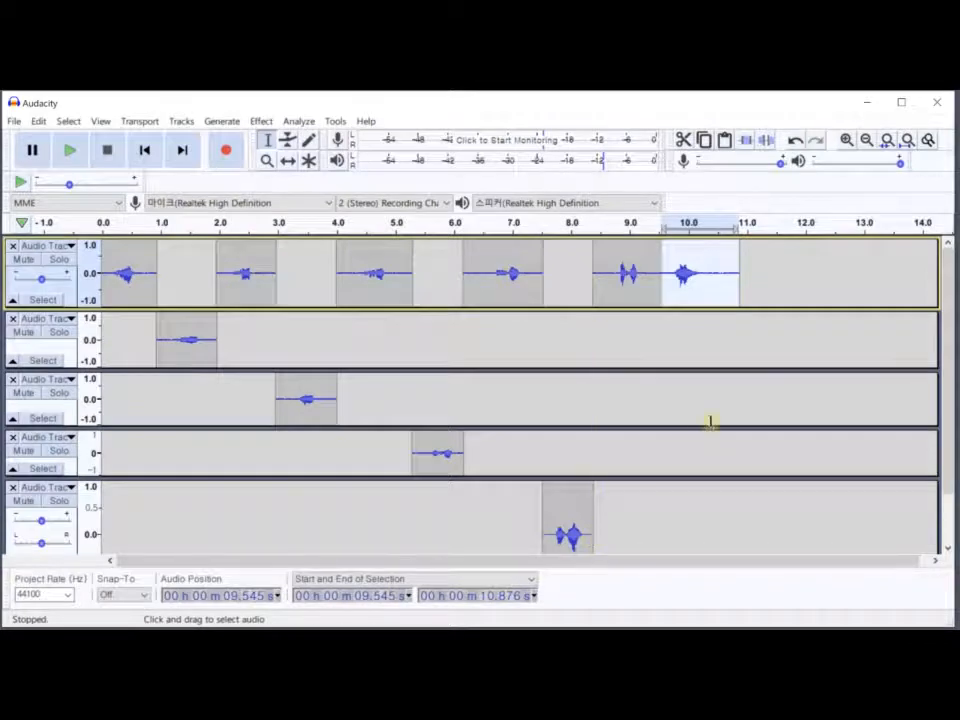
key(ctrl+alt+i)
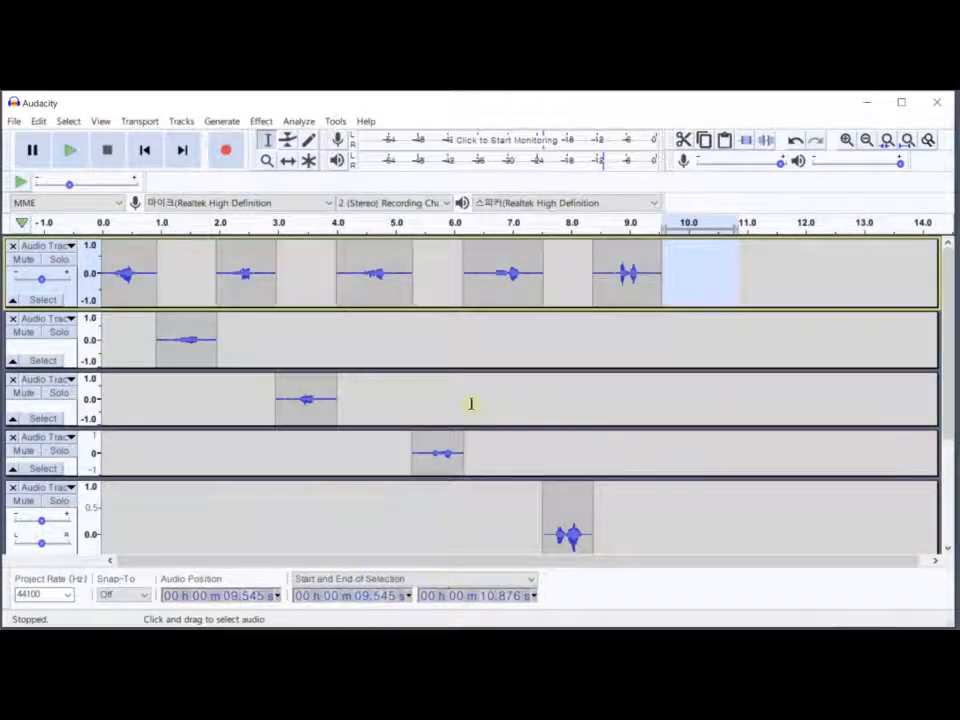
Fit all the tracks to the window's height
drag(955, 375, 949, 325)
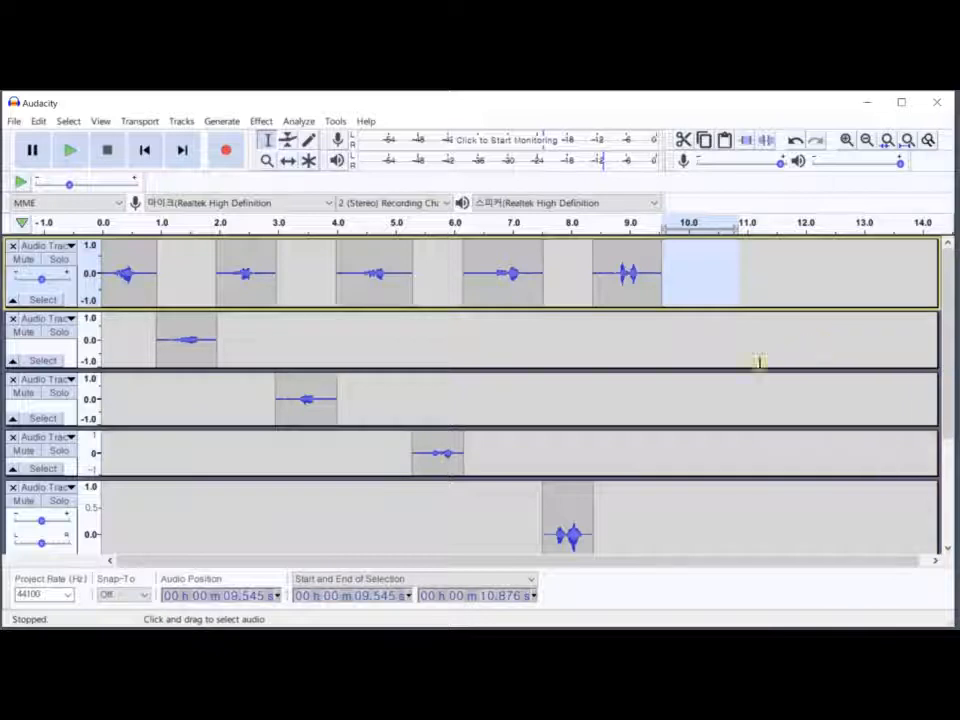
click(99, 122)
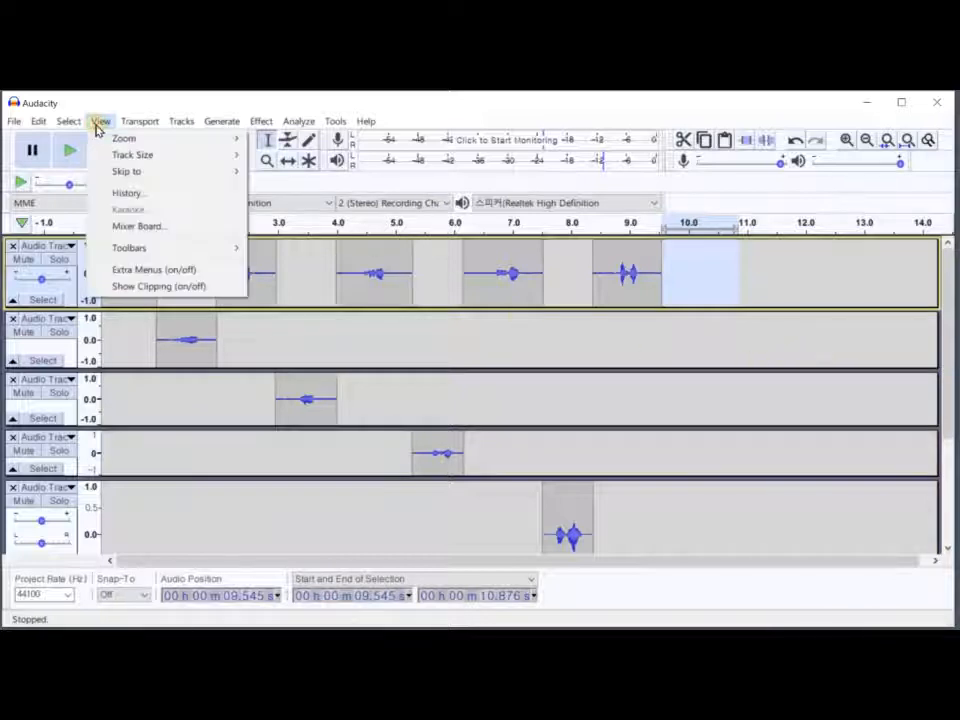
mouse_move(168, 157)
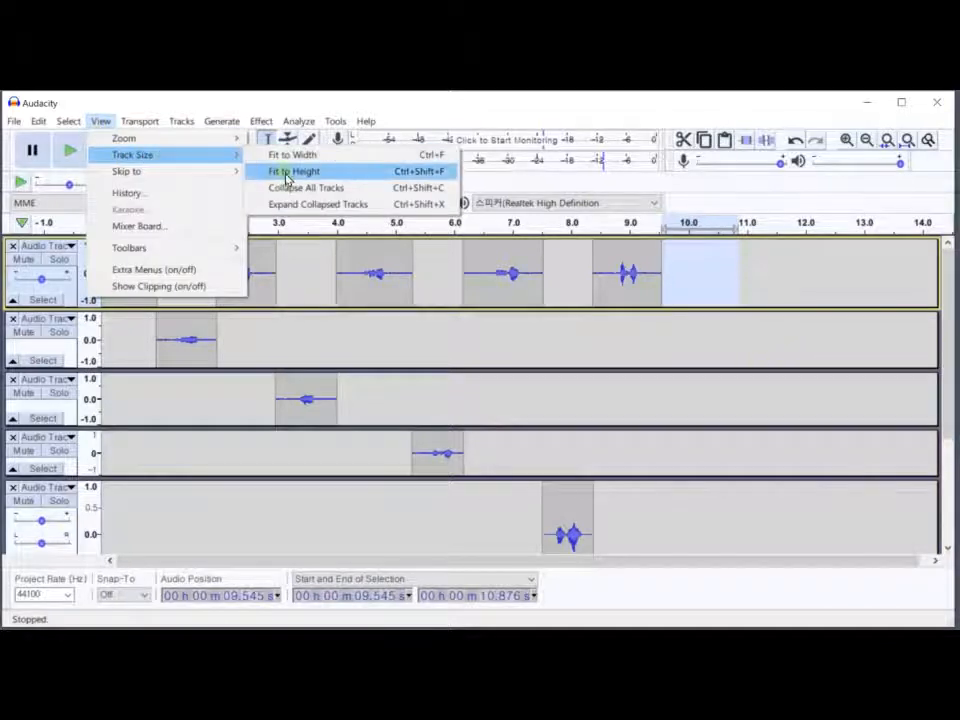
click(314, 177)
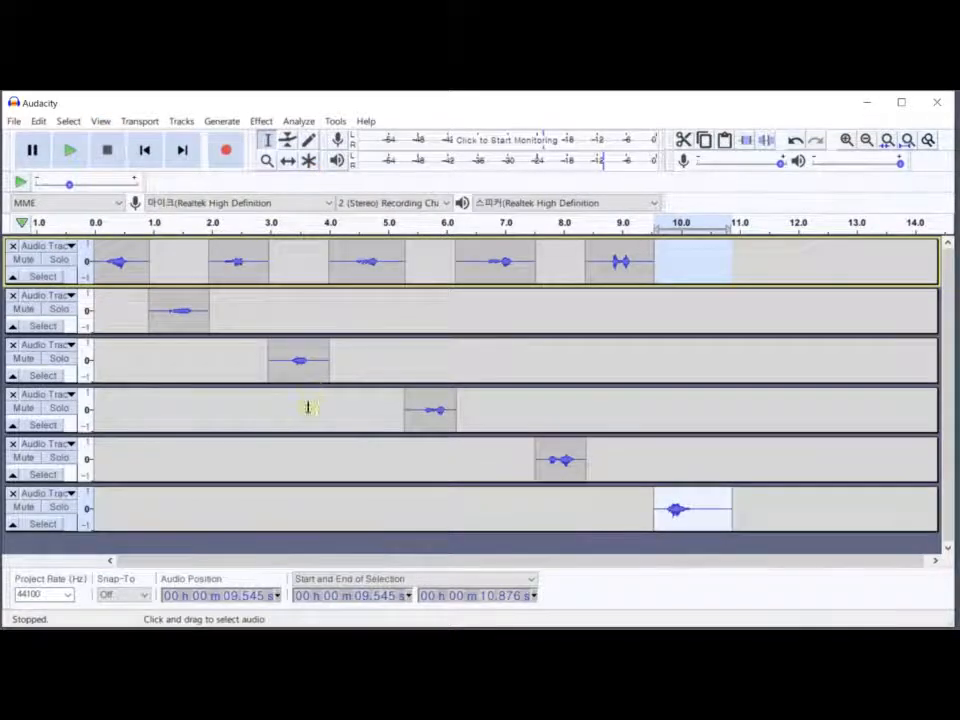
Solo the top track and play it from the beginning of the timeline
click(55, 262)
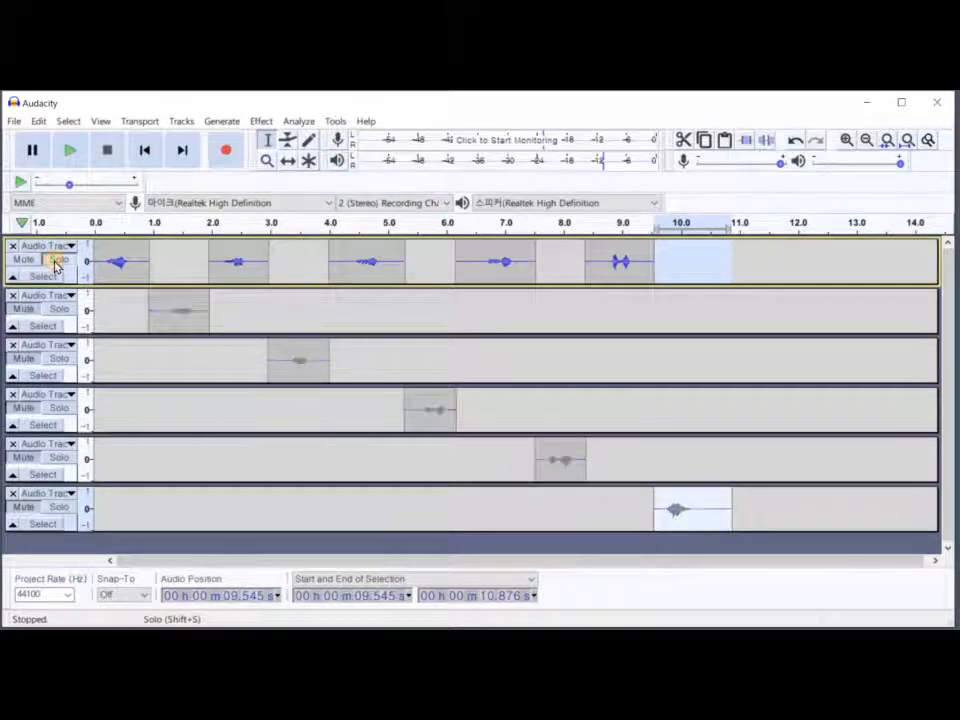
key(space)
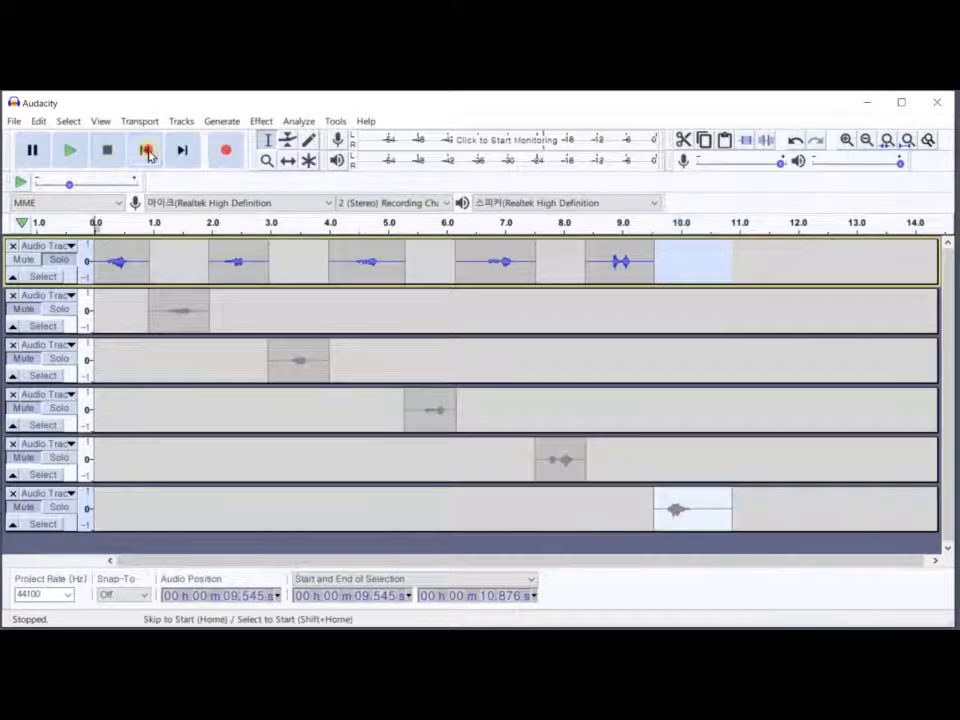
click(145, 150)
key(space)
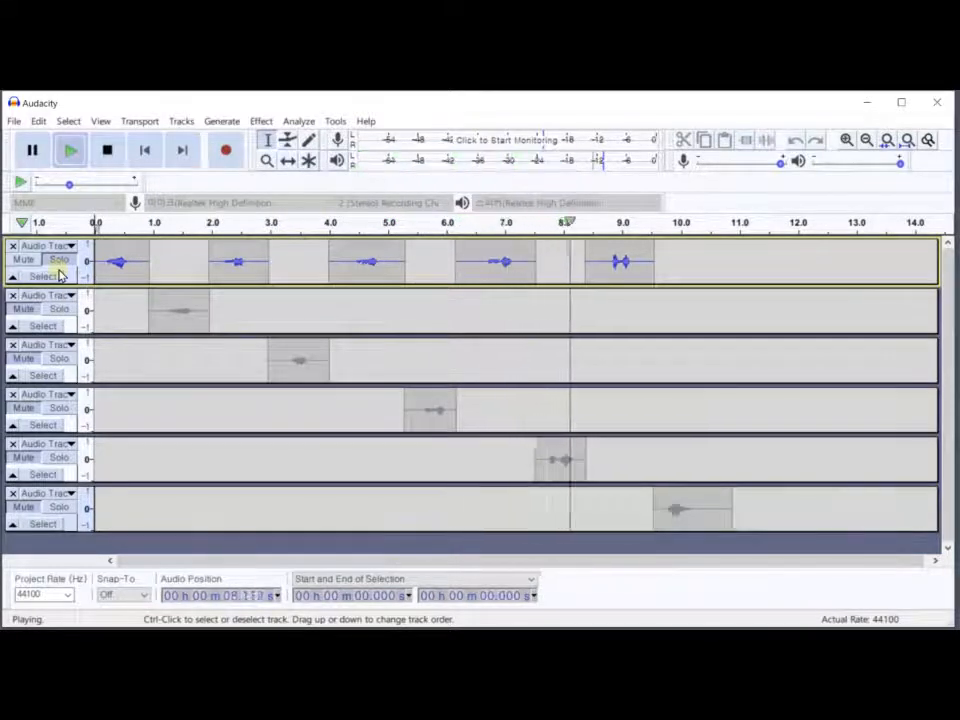
click(110, 152)
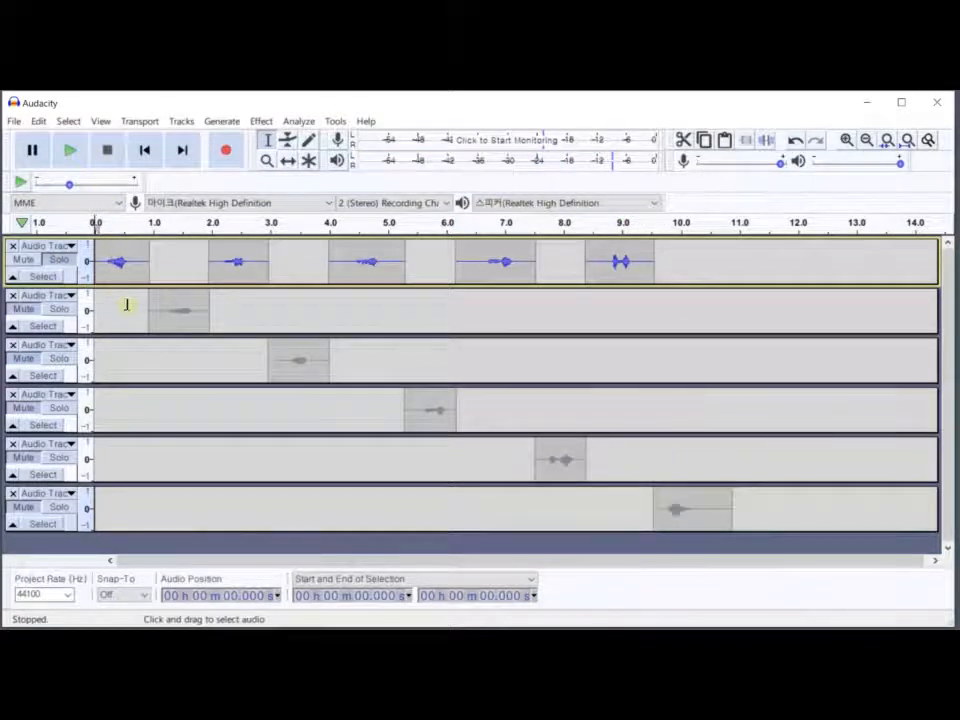
Solo the second track and play it from the beginning
click(64, 313)
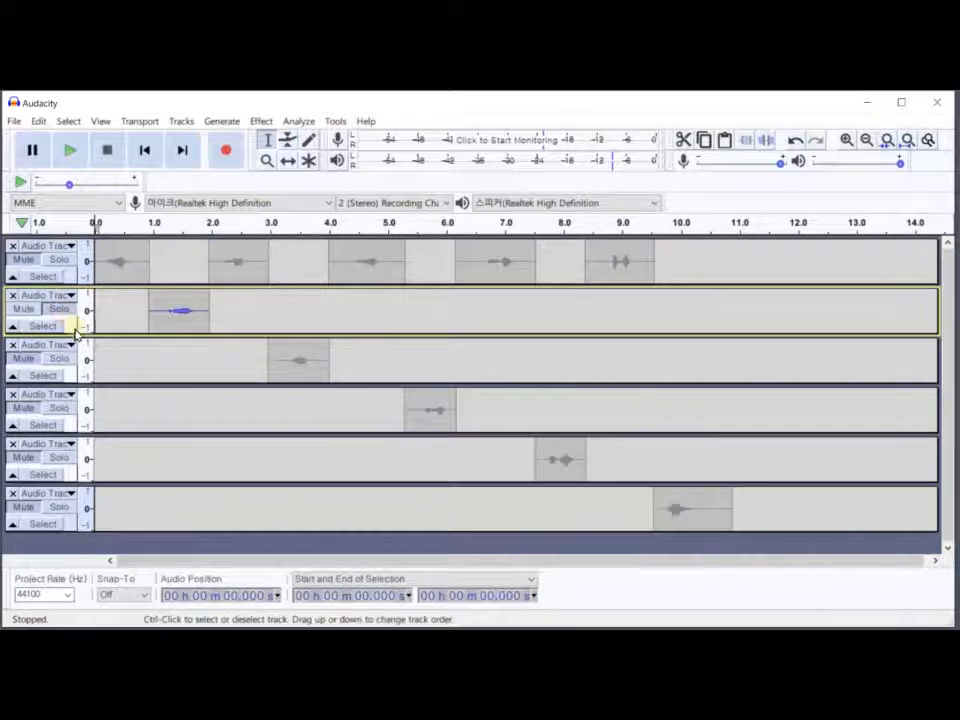
key(space)
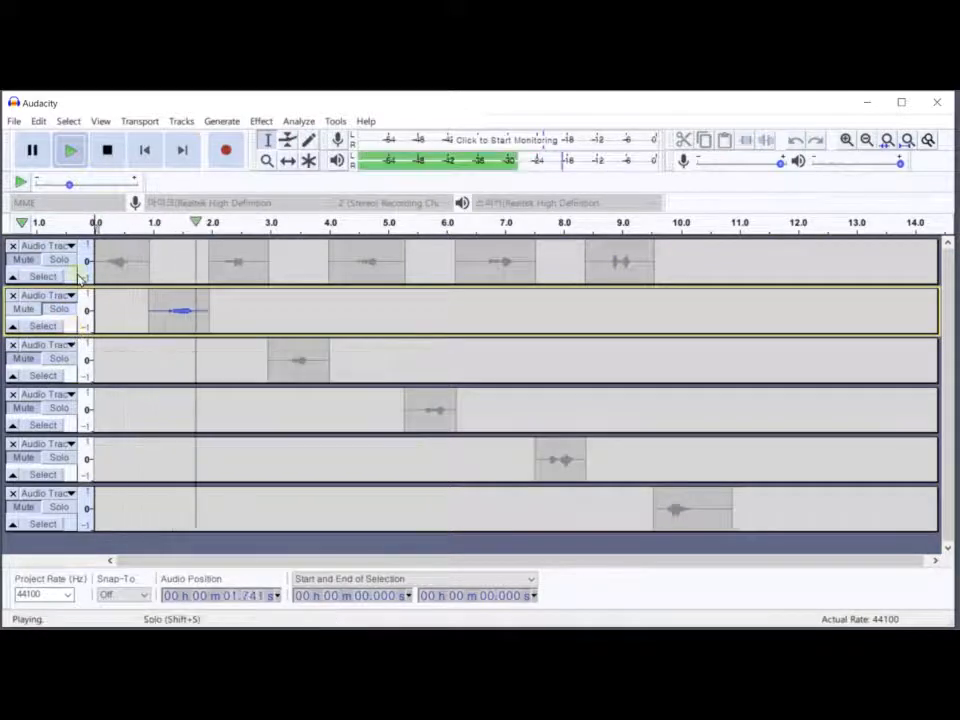
click(107, 150)
Solo the third track and play it from 2.776 s, just before its clip
click(256, 377)
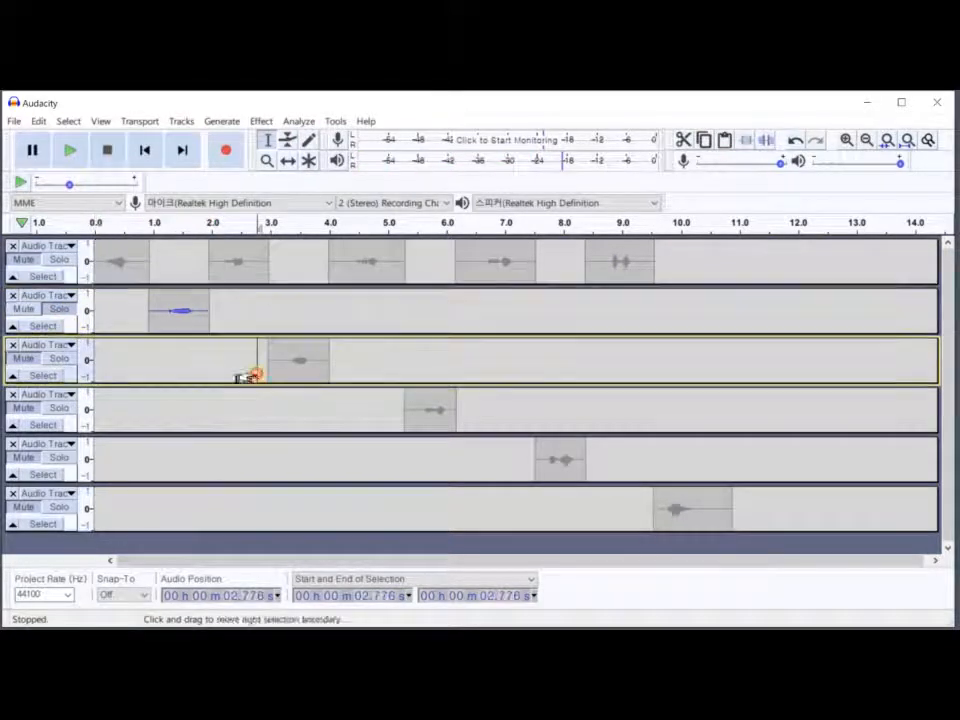
click(62, 359)
key(space)
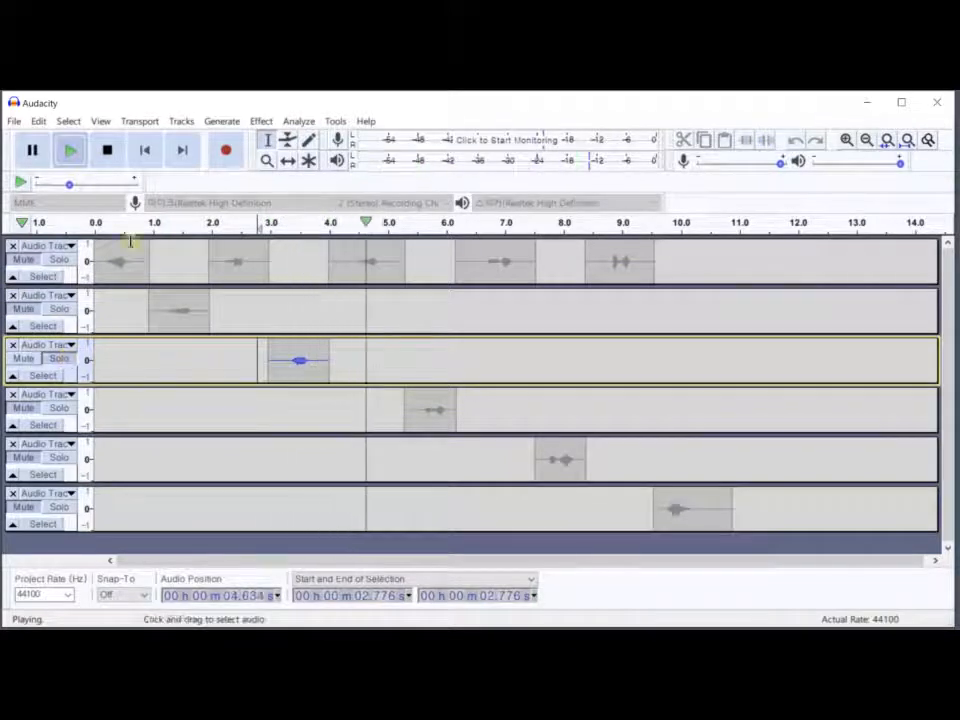
click(107, 152)
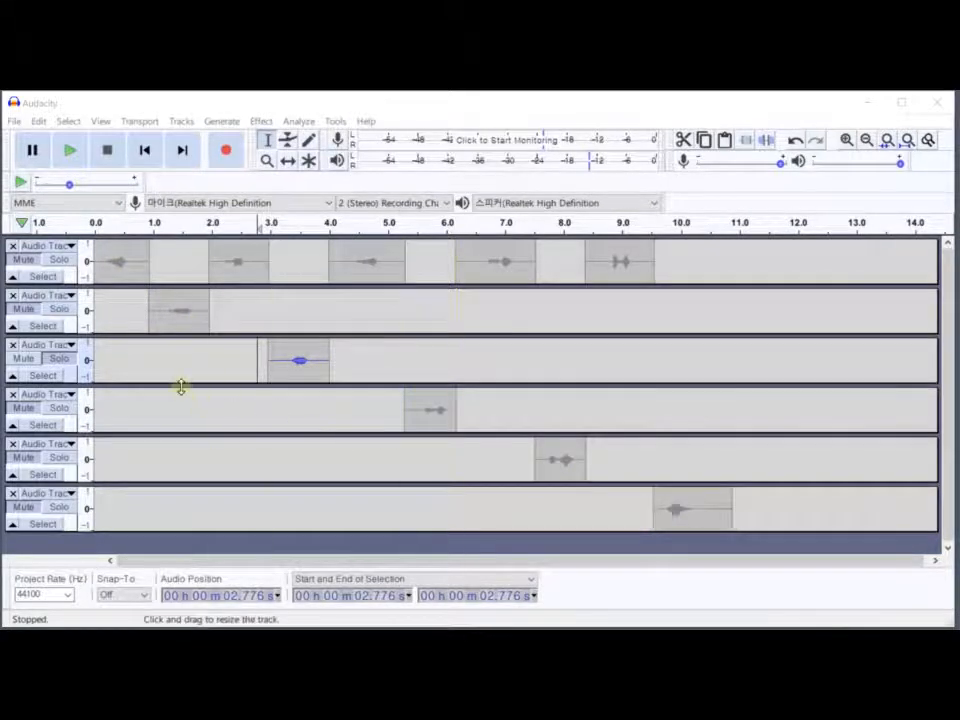
Try Mix and Render on the lower five tracks, reduce the mixed track's height, and undo the mix
click(33, 328)
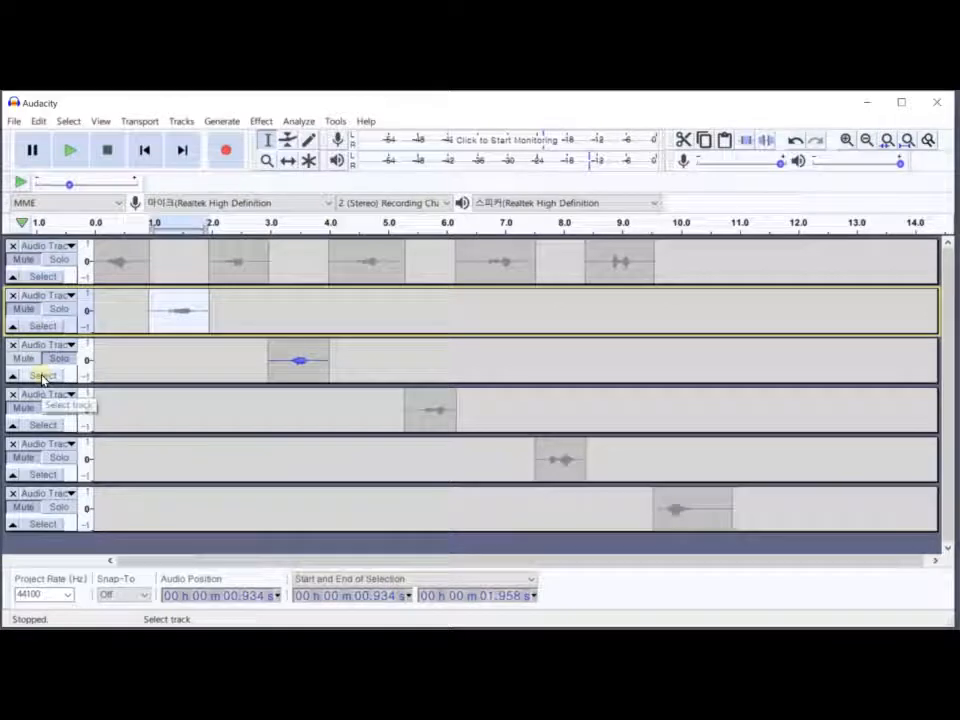
click(42, 376)
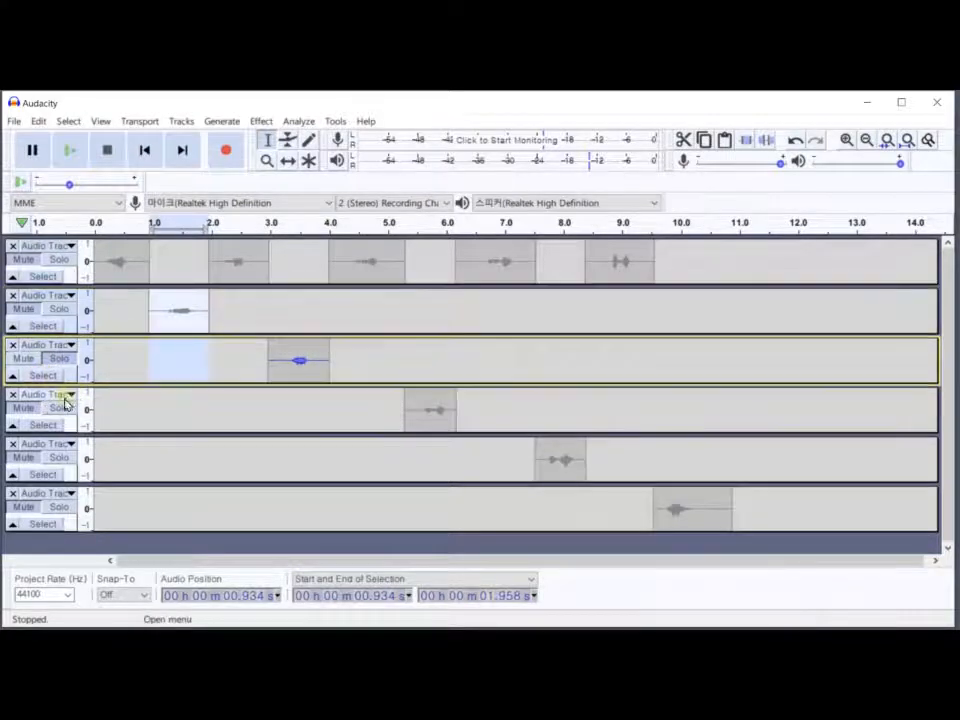
click(72, 326)
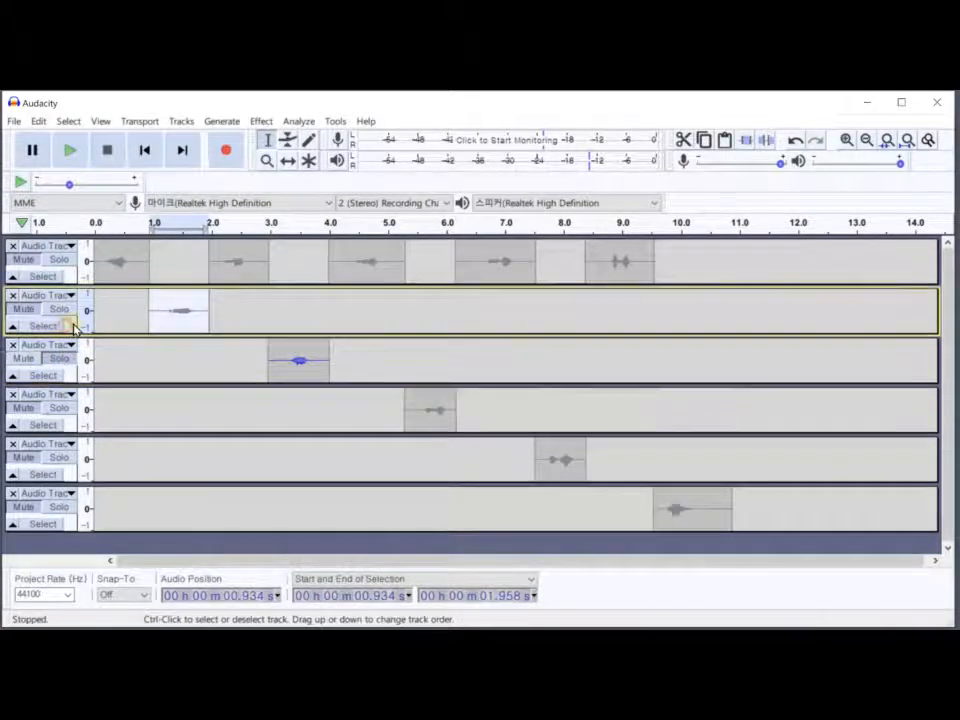
click(71, 375)
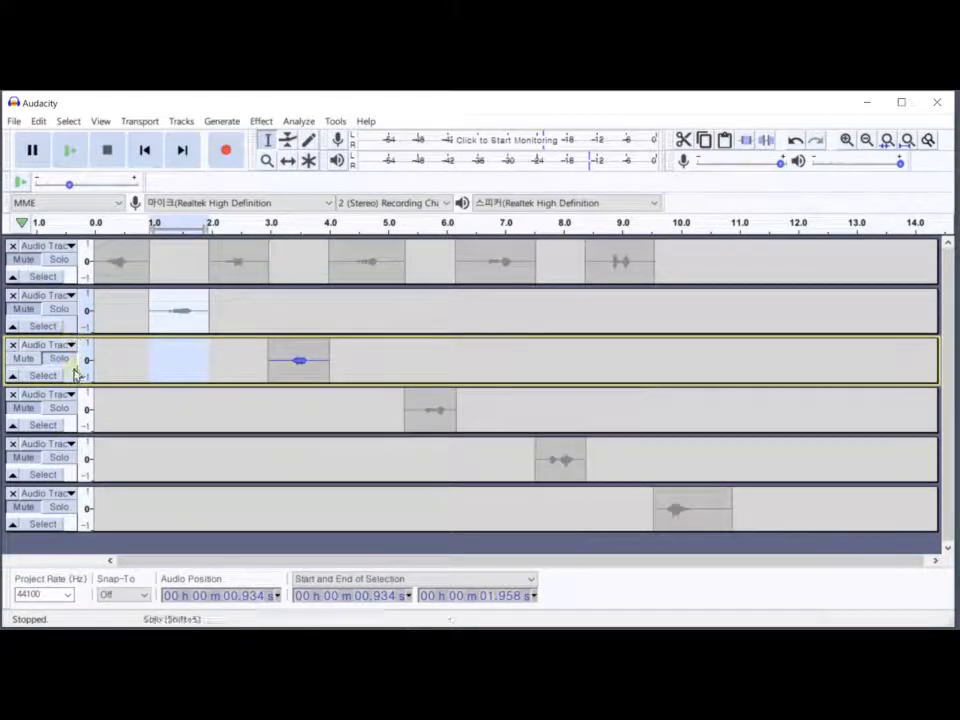
click(72, 422)
ctrl+click(70, 476)
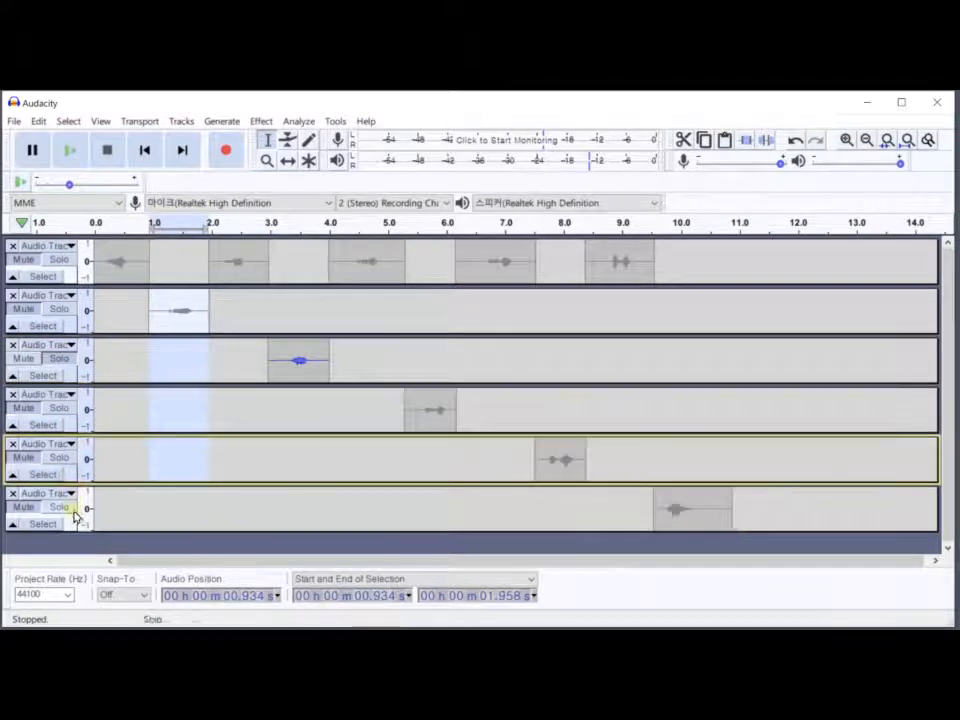
ctrl+click(71, 521)
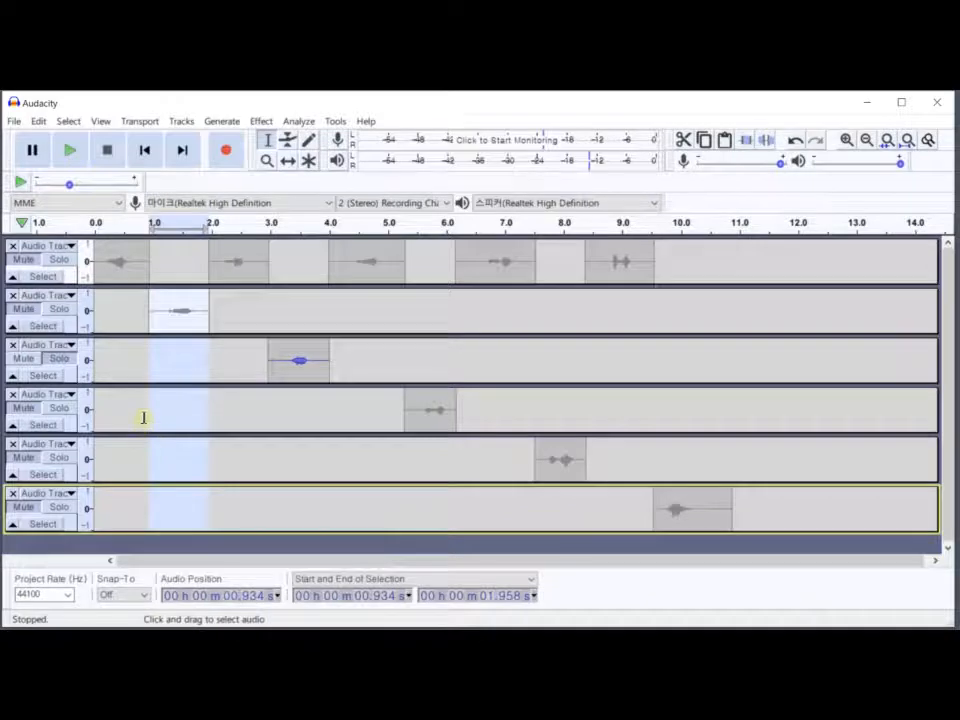
click(181, 121)
mouse_move(216, 161)
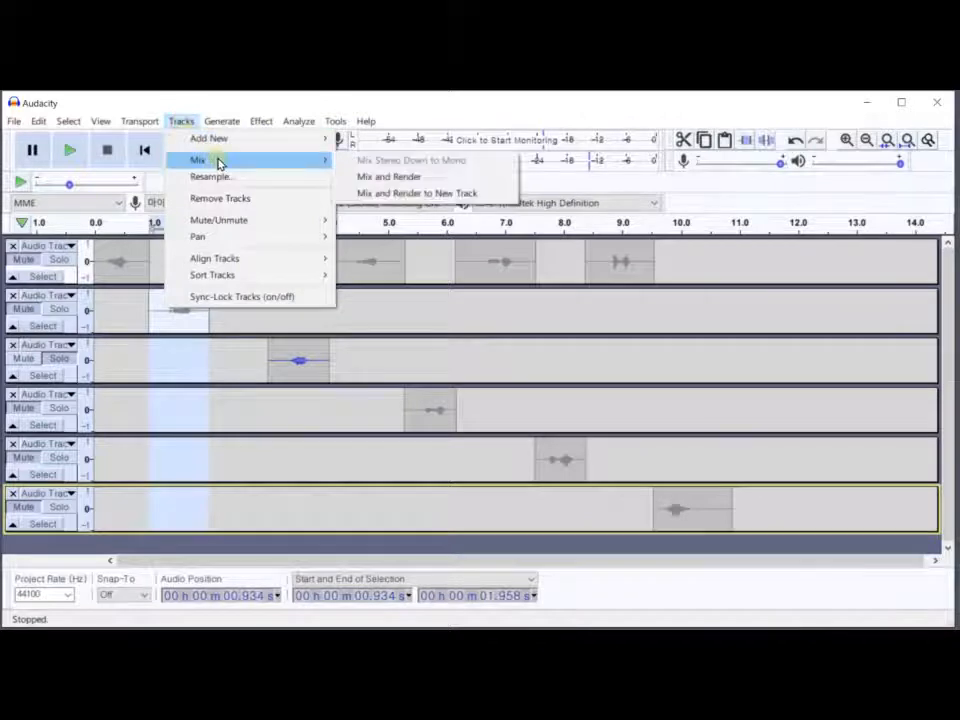
click(379, 180)
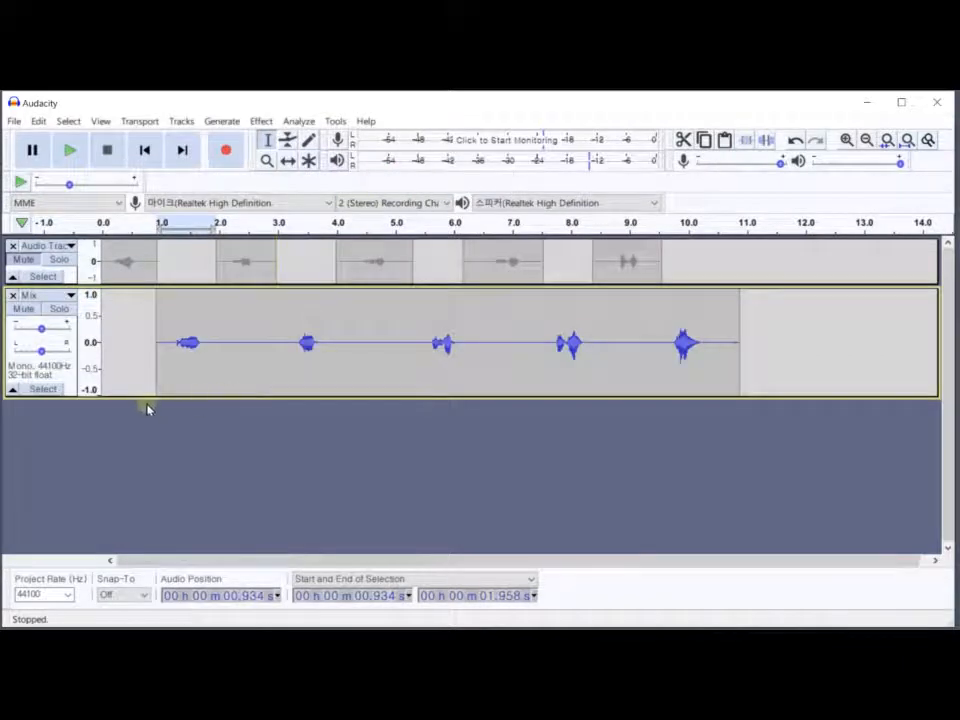
drag(144, 395, 140, 357)
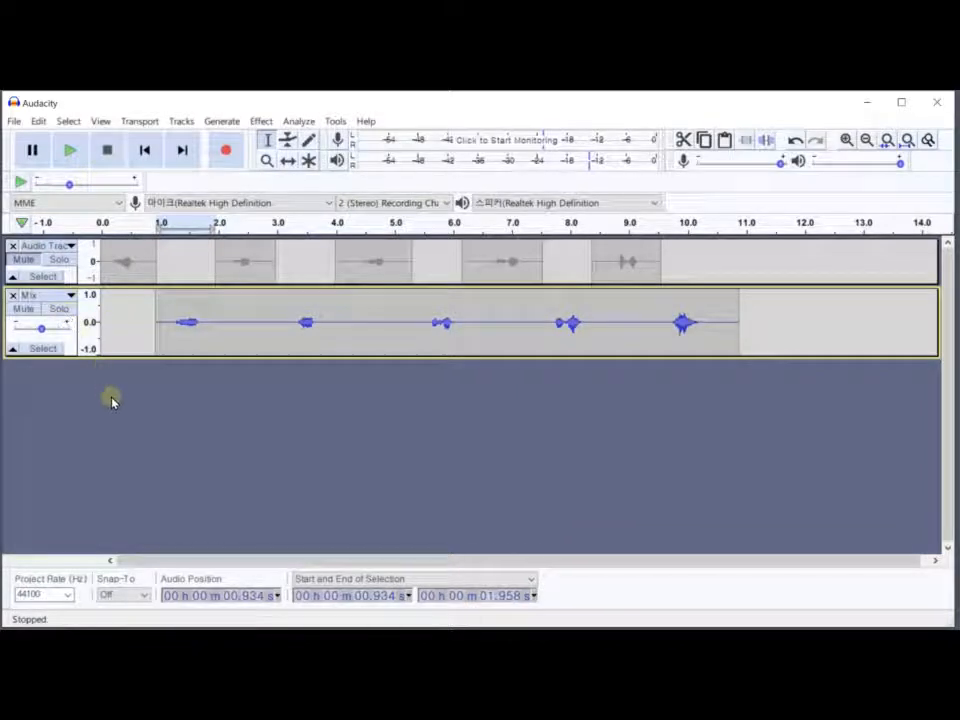
key(ctrl+z)
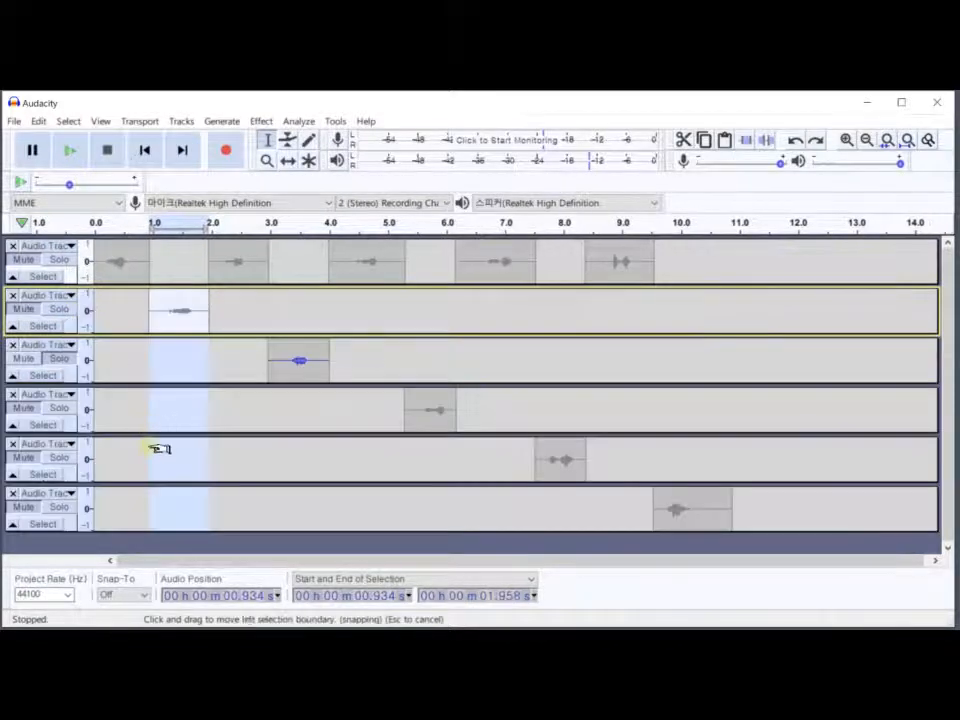
Use the Time Shift Tool to move the clips on the lower four tracks about 0.15 to 0.3 s earlier
click(298, 419)
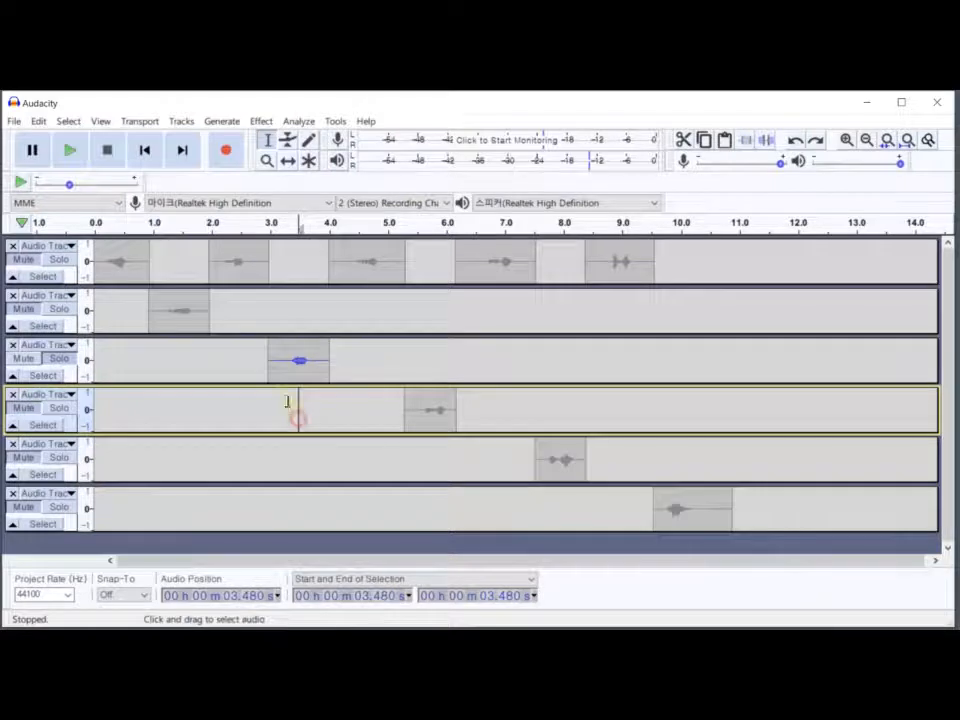
click(287, 160)
drag(286, 379, 279, 377)
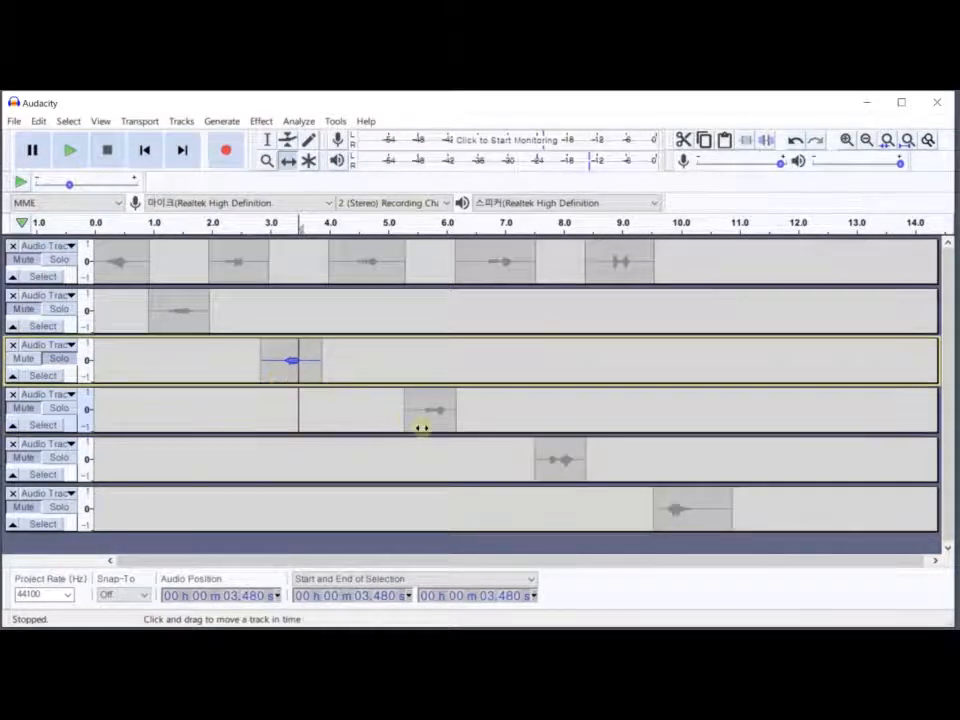
drag(418, 427, 410, 428)
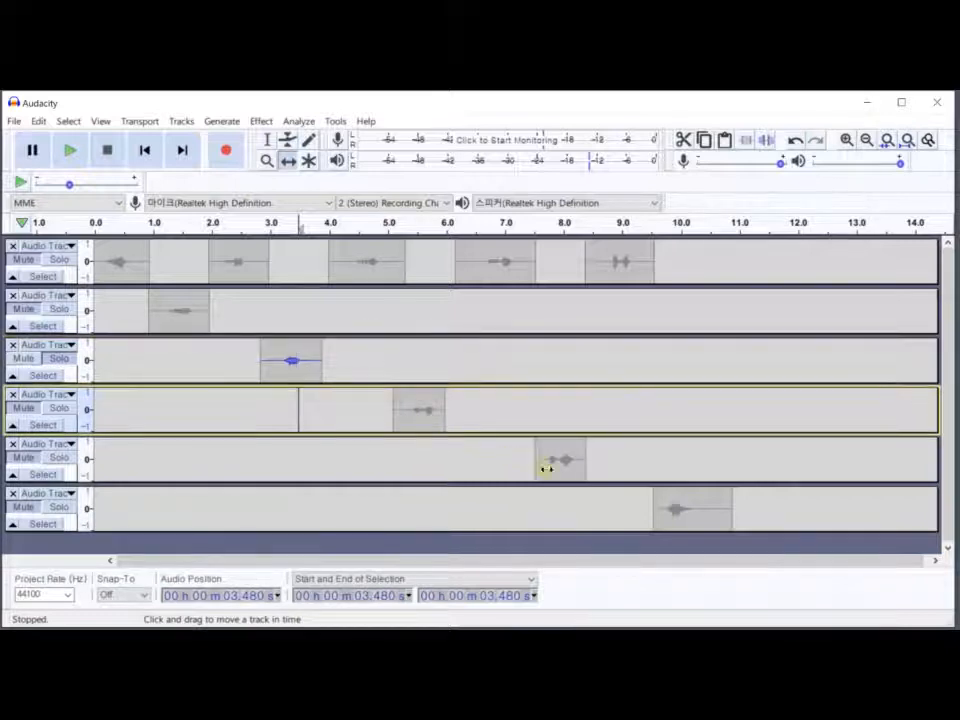
drag(545, 478, 534, 480)
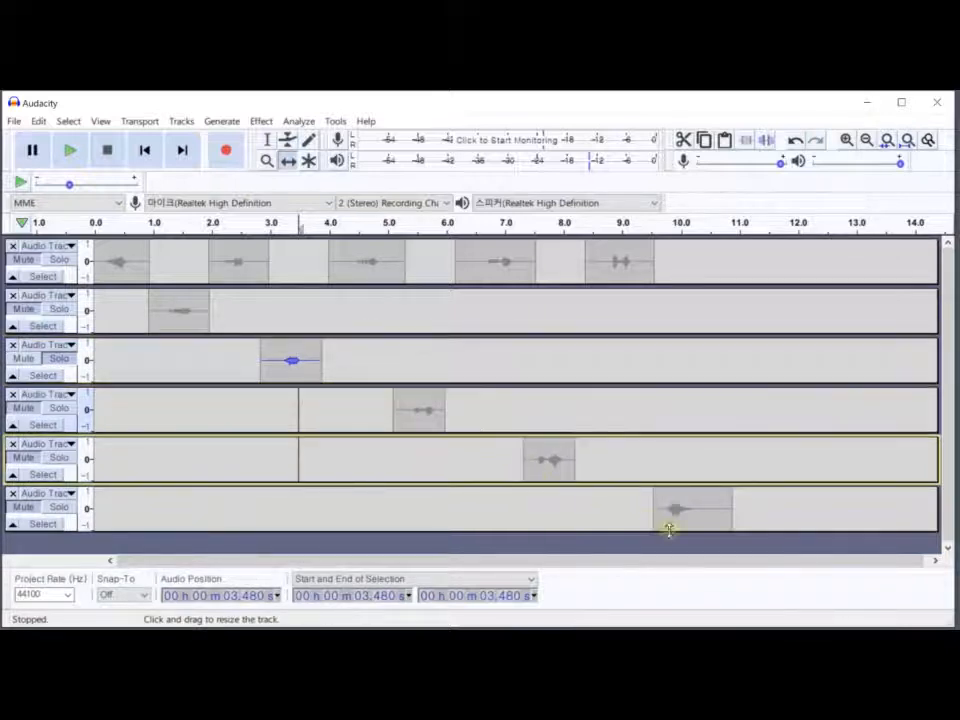
click(676, 521)
drag(676, 521, 662, 527)
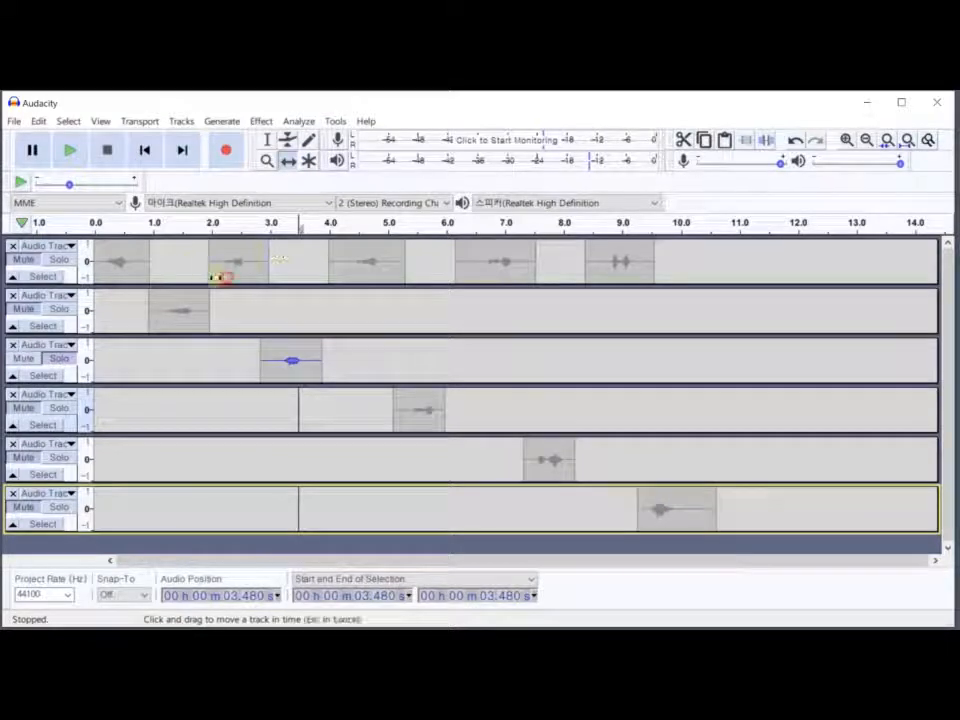
Time-shift the top track's second and third clips to about 1.6 and 3.4 s, and the second and third tracks' clips to about 0.6 and 2.5 s
drag(227, 277, 214, 277)
drag(171, 306, 153, 301)
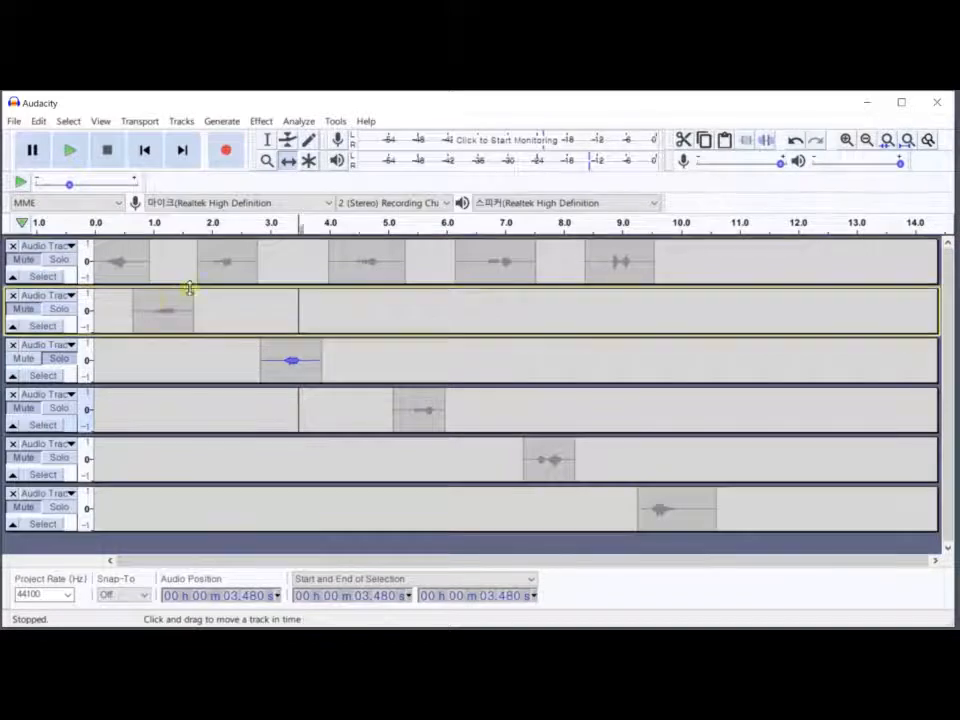
drag(210, 274, 202, 276)
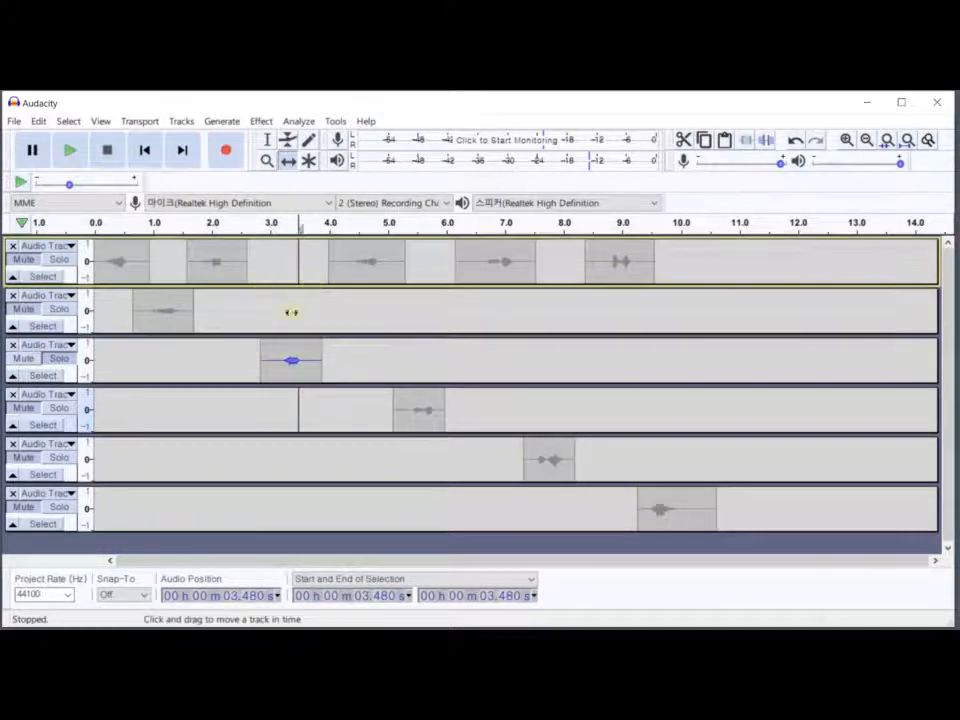
mouse_move(270, 346)
mouse_down()
mouse_move(253, 350)
mouse_move(266, 346)
mouse_up()
drag(339, 274, 309, 280)
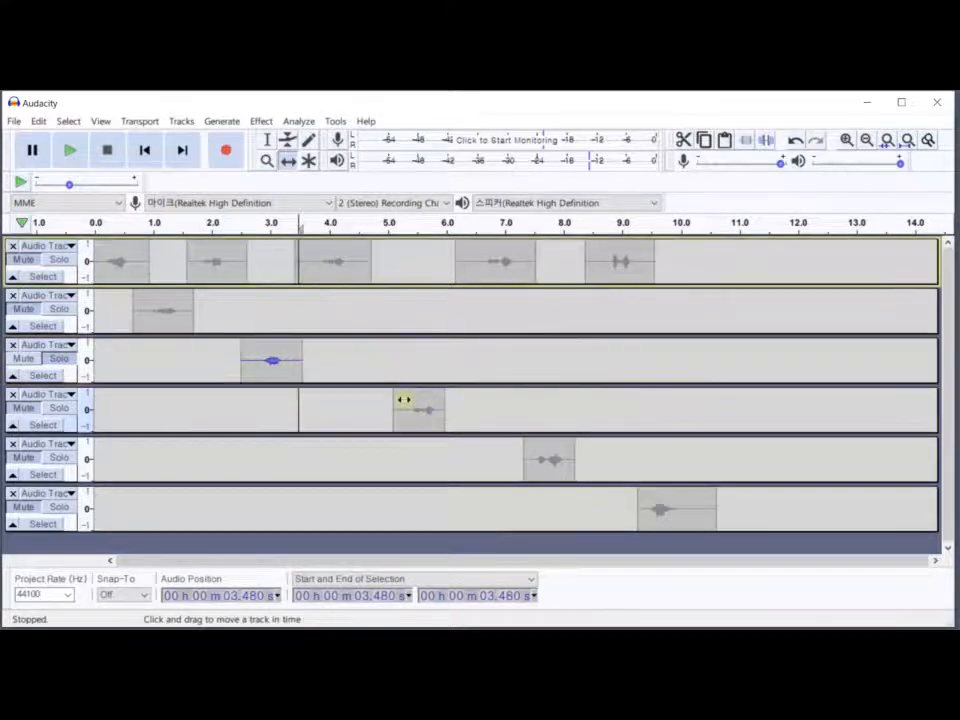
Time-shift the top track's fourth and fifth clips to about 5.3 and 7.4 s, and the bottom three tracks' clips to about 4.6, 6.6 and 8.3 s
drag(403, 399, 375, 402)
drag(476, 276, 427, 283)
drag(500, 448, 486, 456)
drag(607, 271, 544, 281)
drag(655, 494, 600, 508)
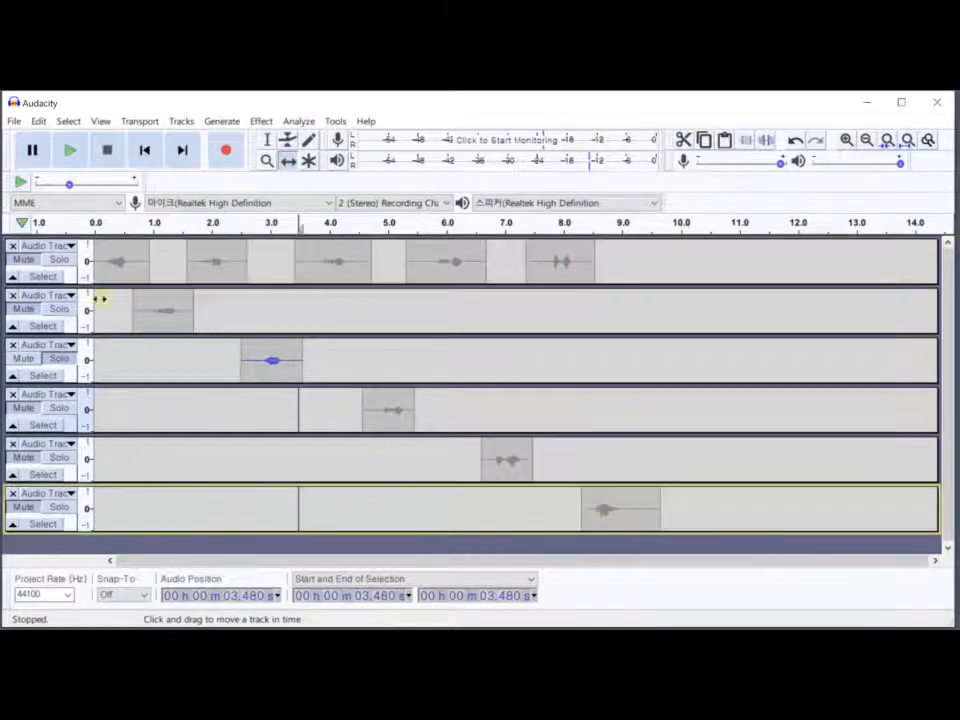
Unmute all six tracks and play the overlapping arrangement from the beginning
click(30, 262)
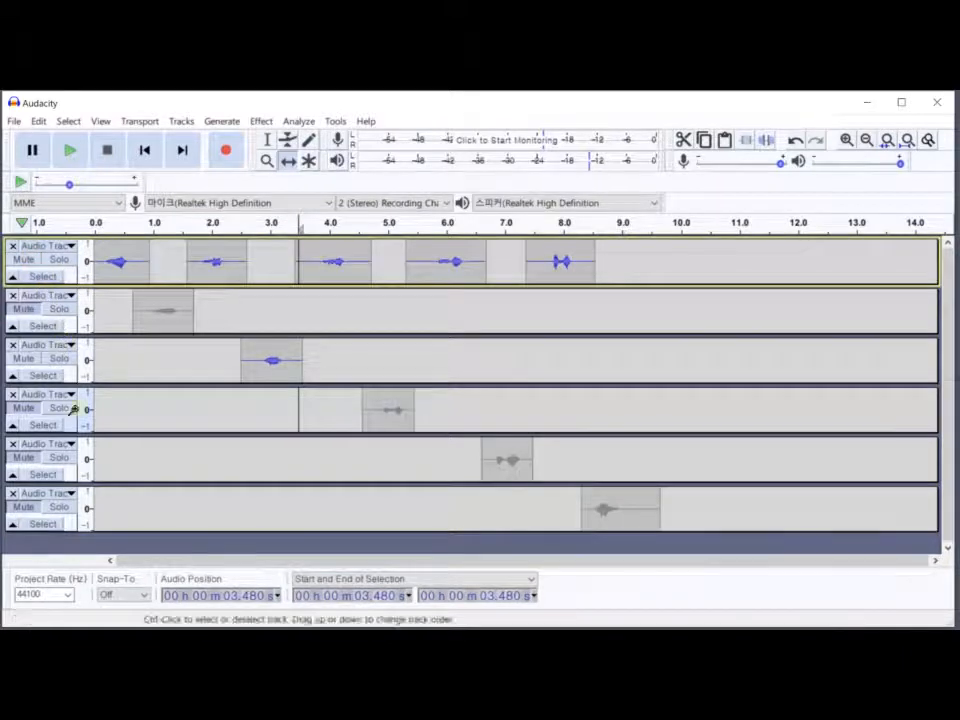
click(28, 408)
click(28, 457)
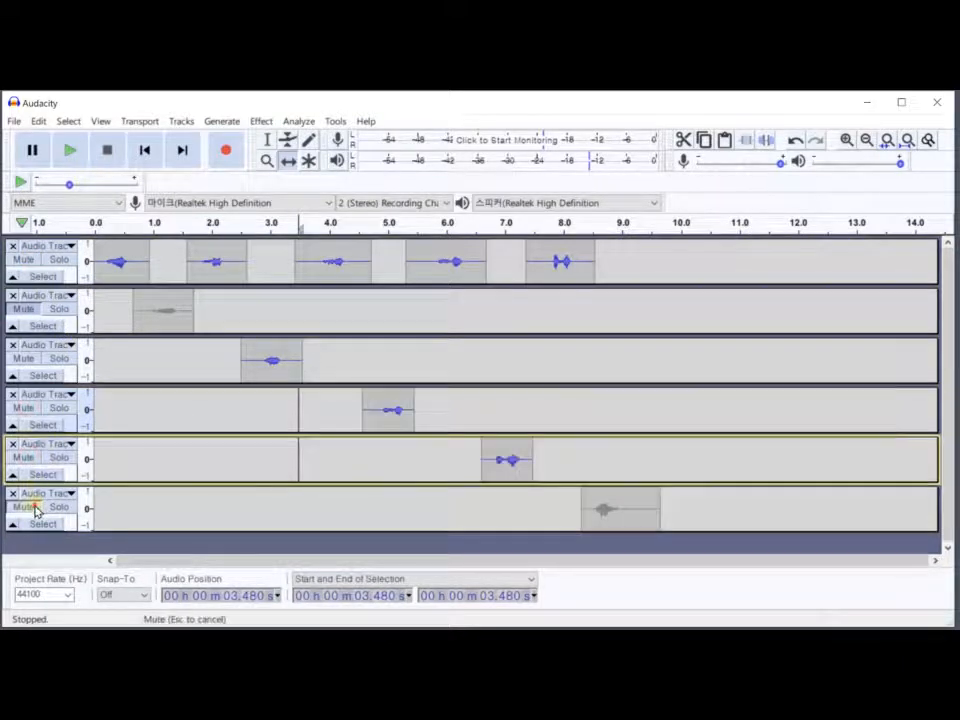
click(28, 507)
click(146, 150)
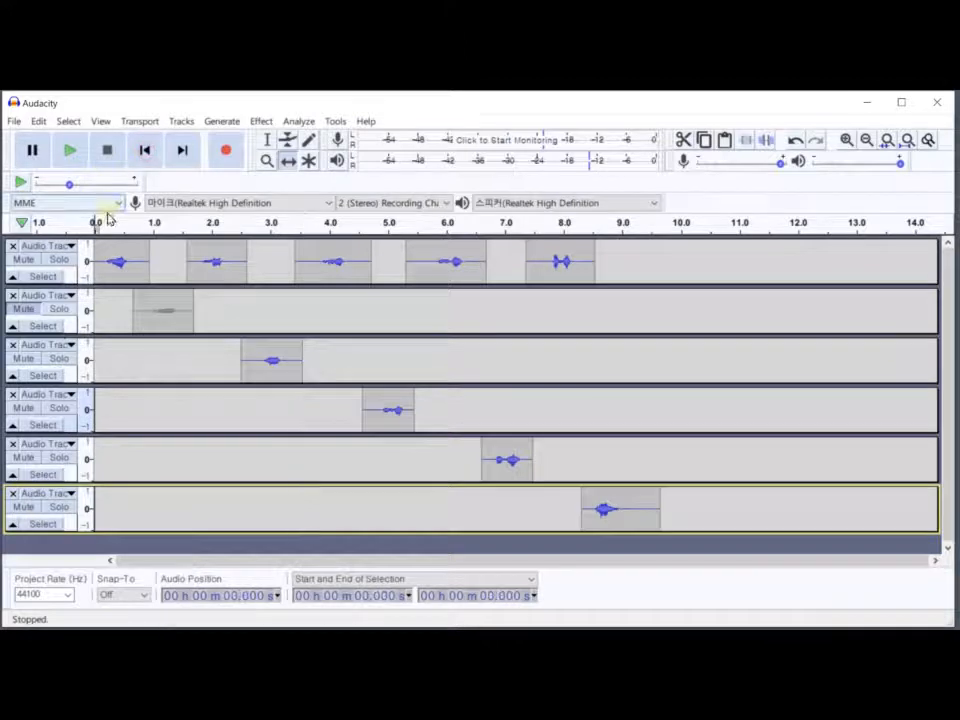
click(22, 309)
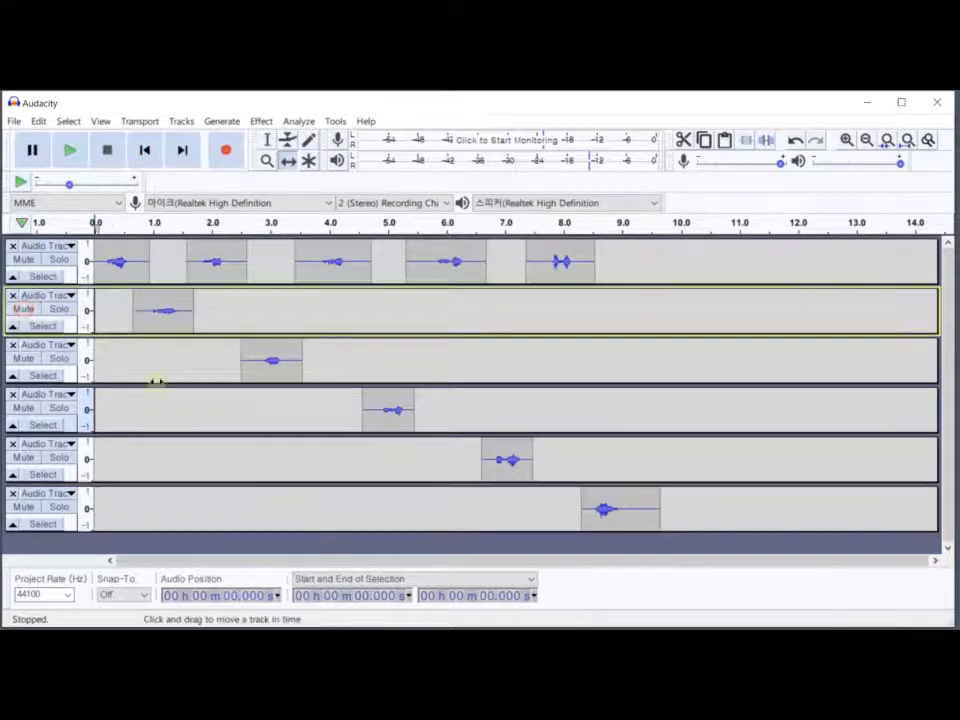
key(space)
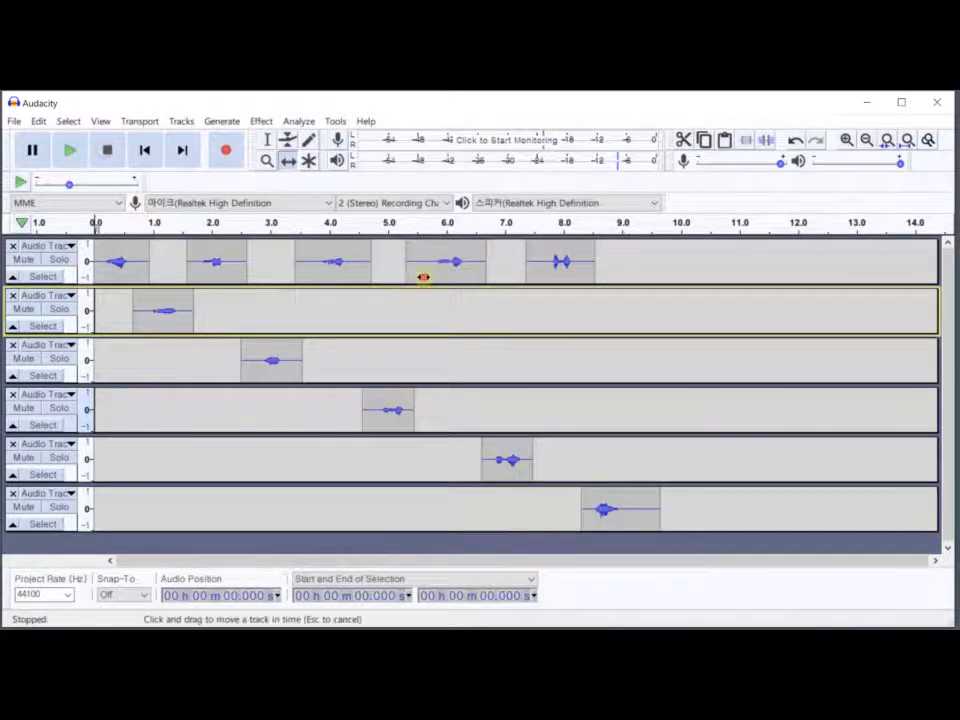
Move the top track's fourth clip to start at about 5.2 s and its third clip at about 3.3 s
drag(423, 277, 420, 277)
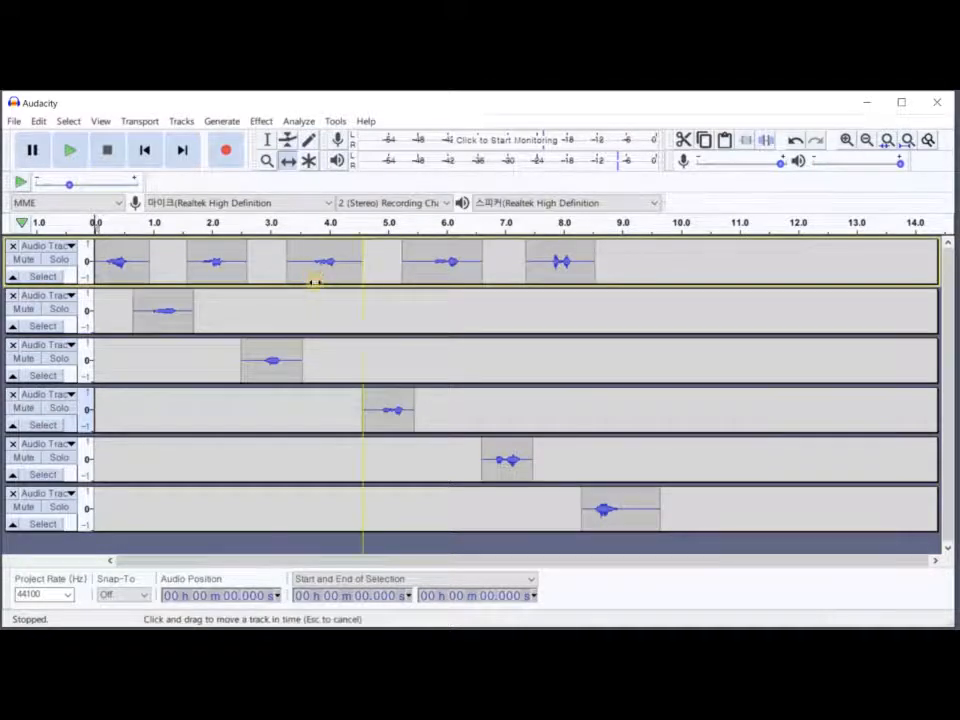
drag(314, 281, 318, 281)
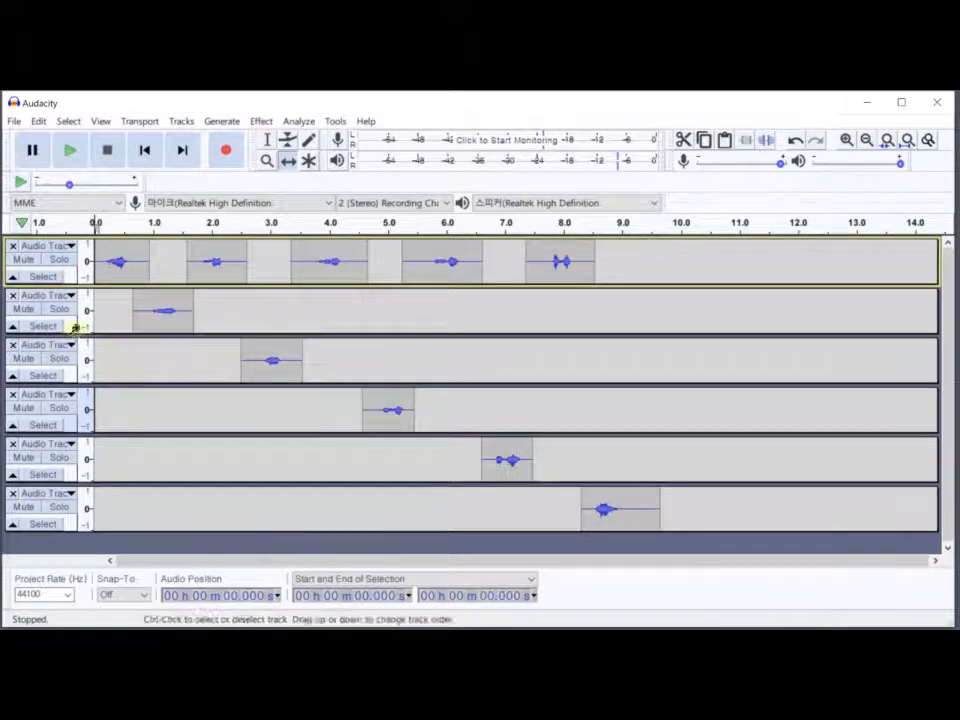
Select the five lower audio tracks and combine them into one track with Mix and Render
click(43, 326)
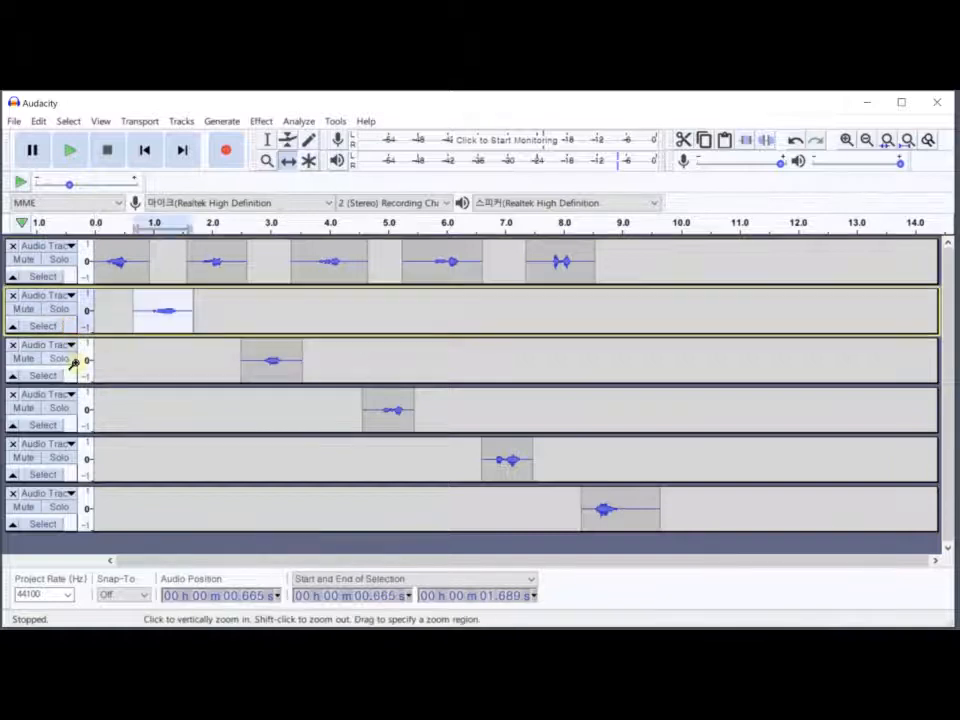
click(72, 374)
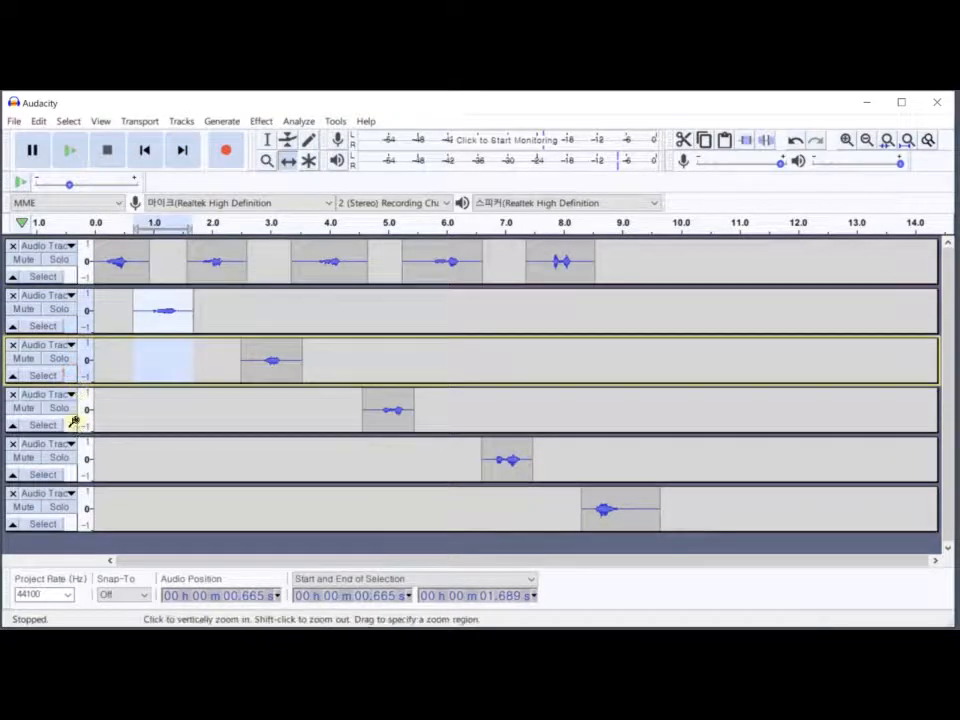
shift+click(71, 421)
shift+click(66, 468)
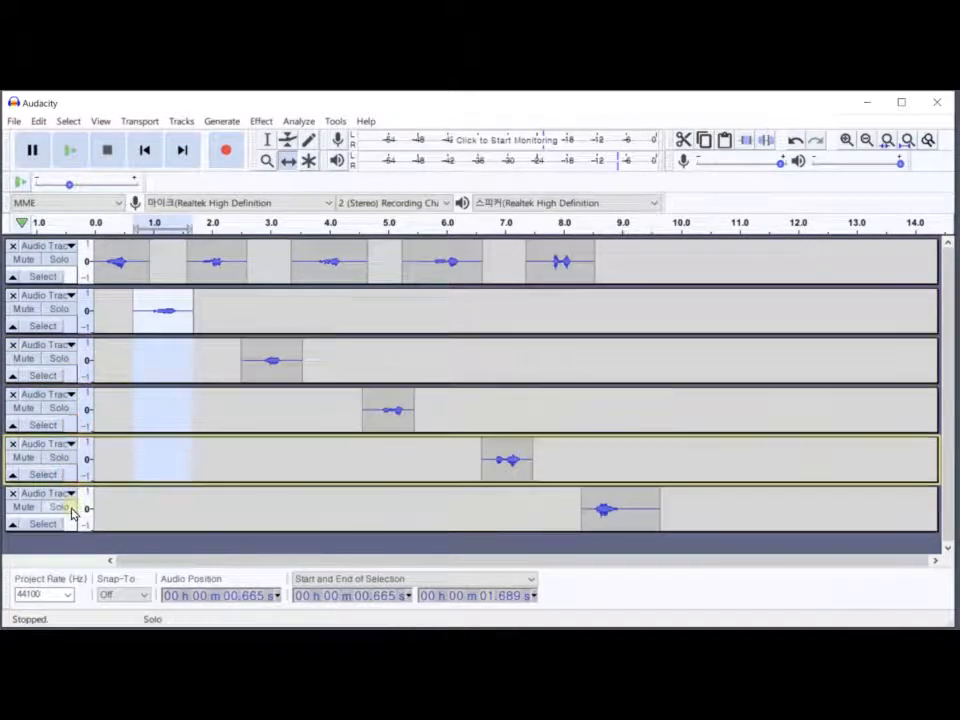
shift+click(71, 520)
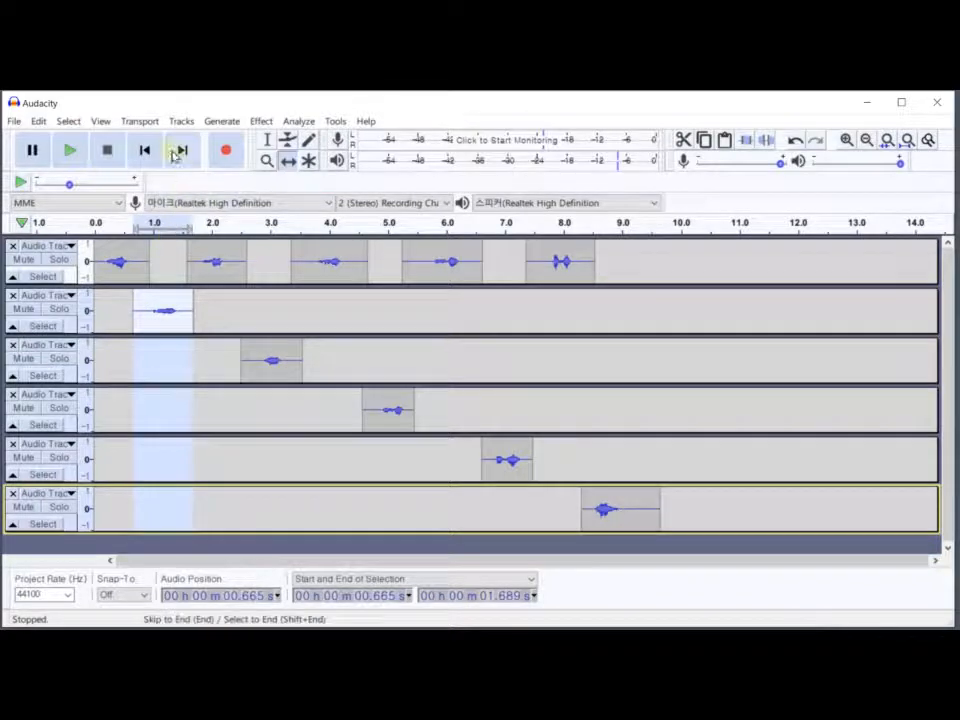
click(181, 121)
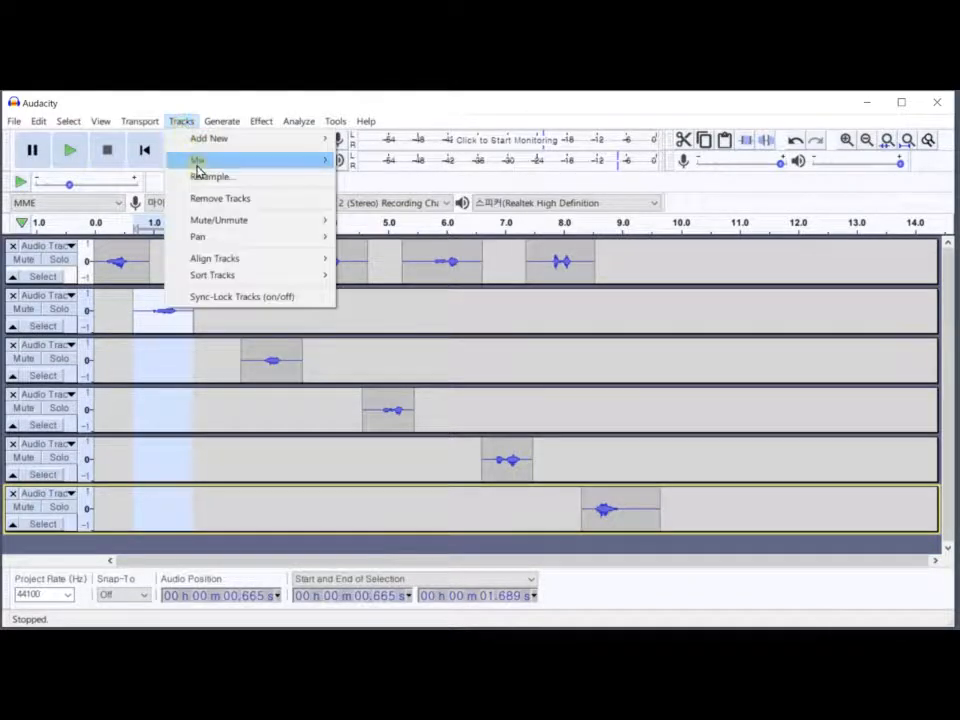
mouse_move(285, 159)
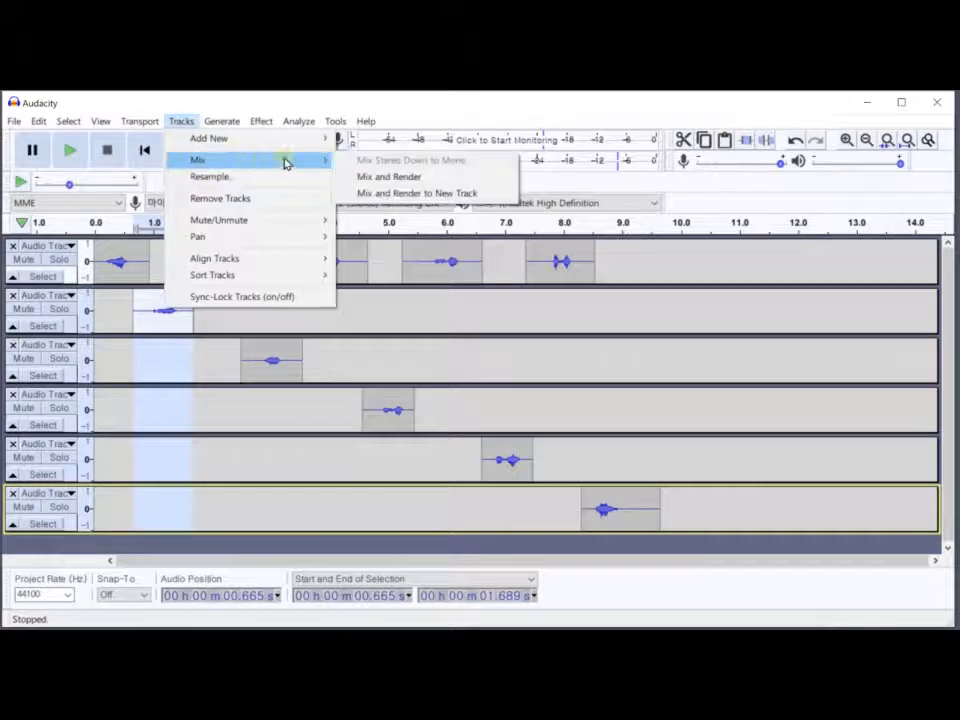
click(364, 178)
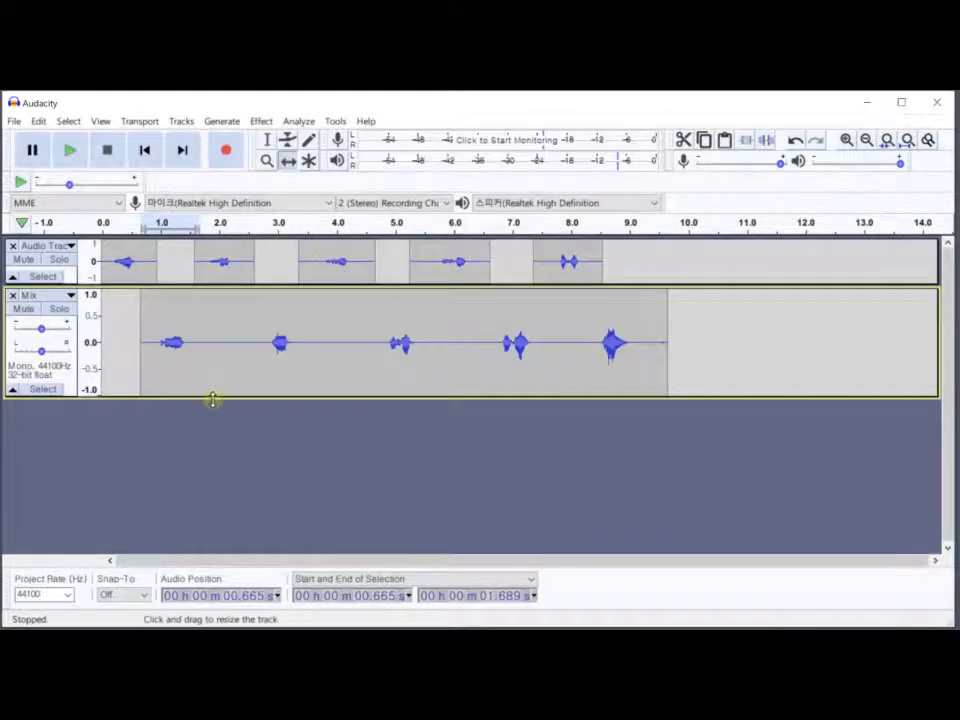
Shrink the Mix track's height and play both tracks from the beginning
drag(212, 398, 210, 372)
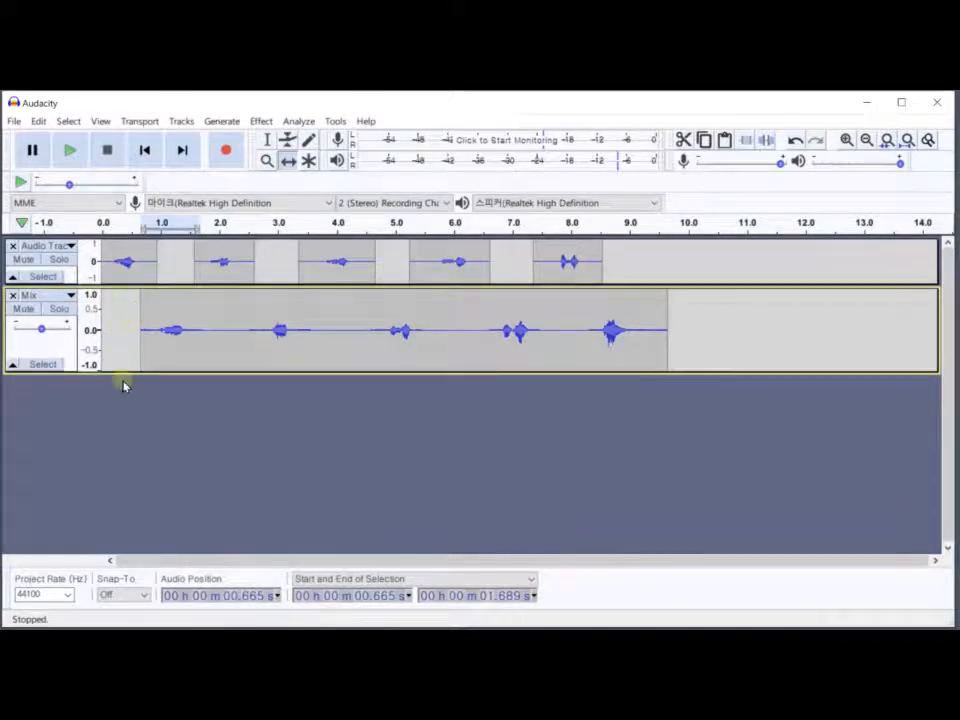
drag(124, 372, 127, 345)
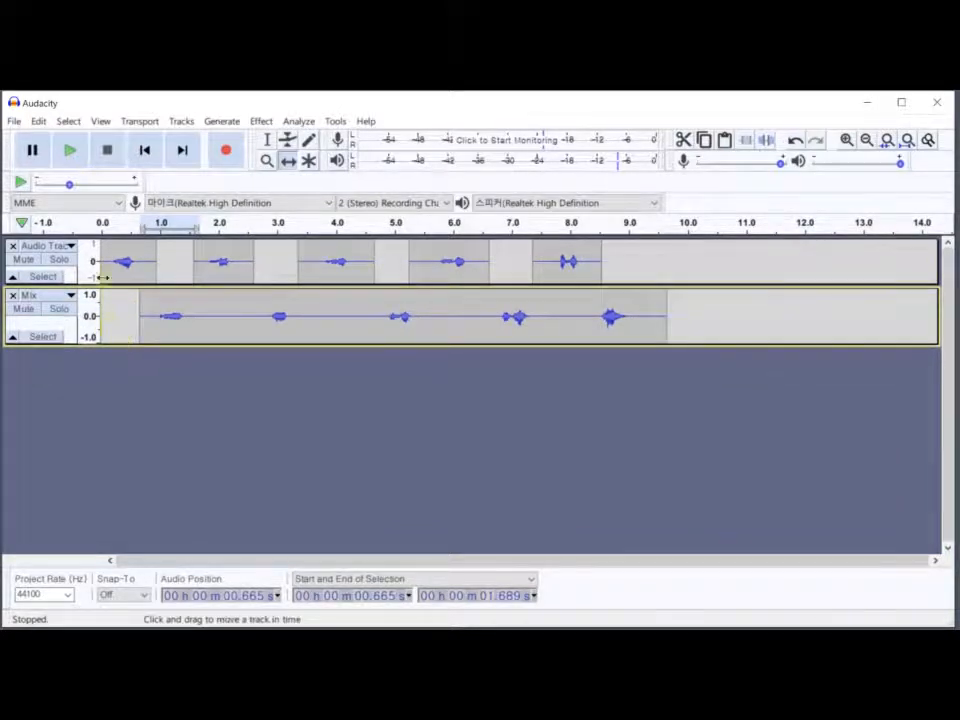
click(139, 155)
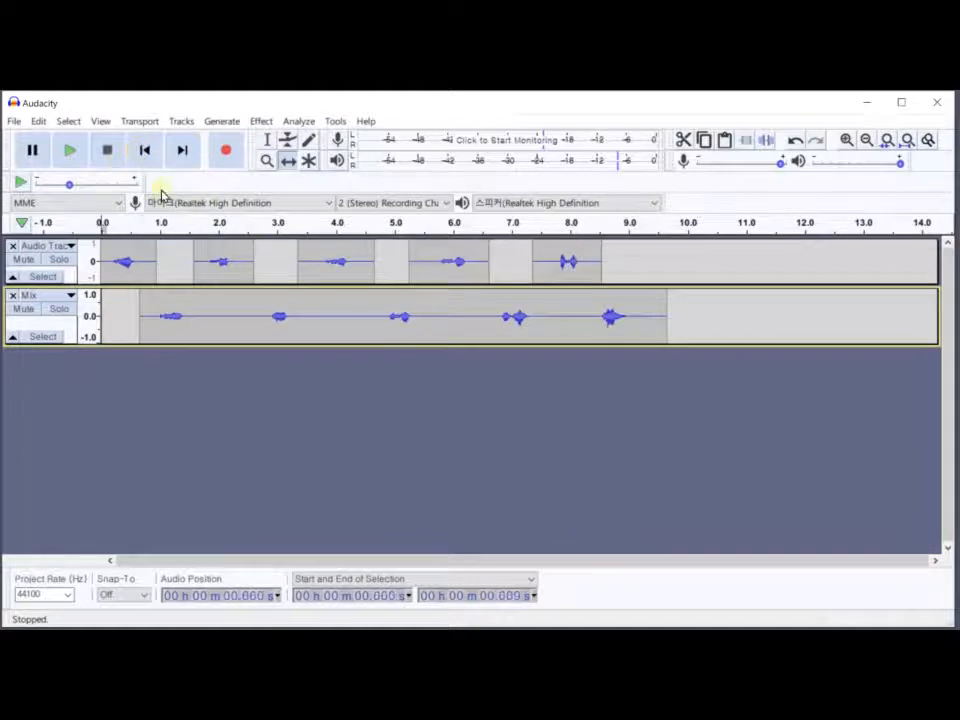
key(space)
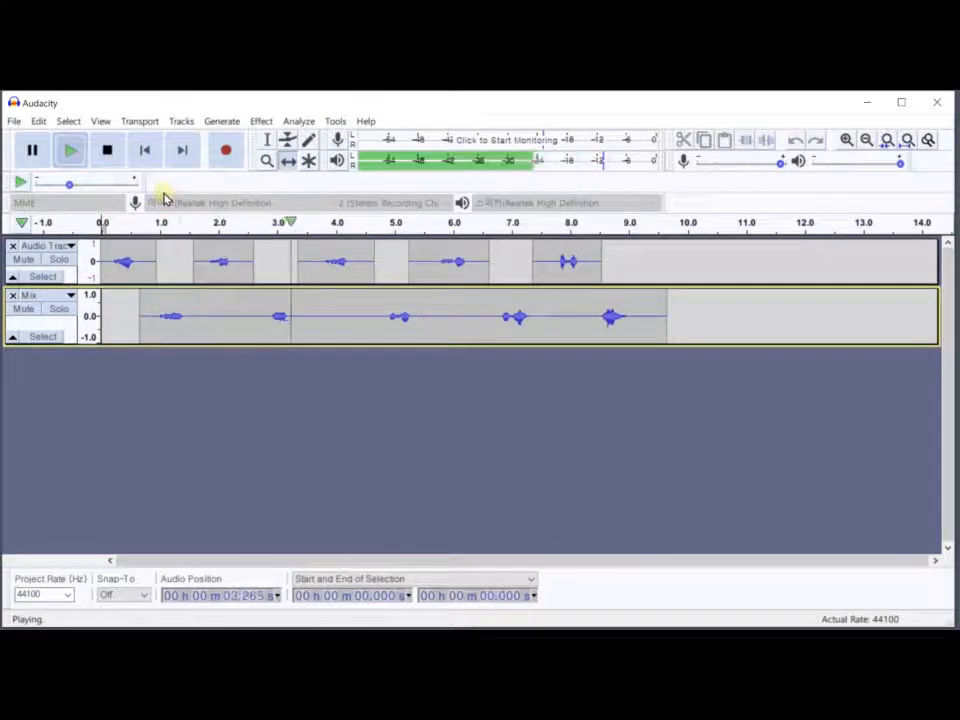
click(110, 153)
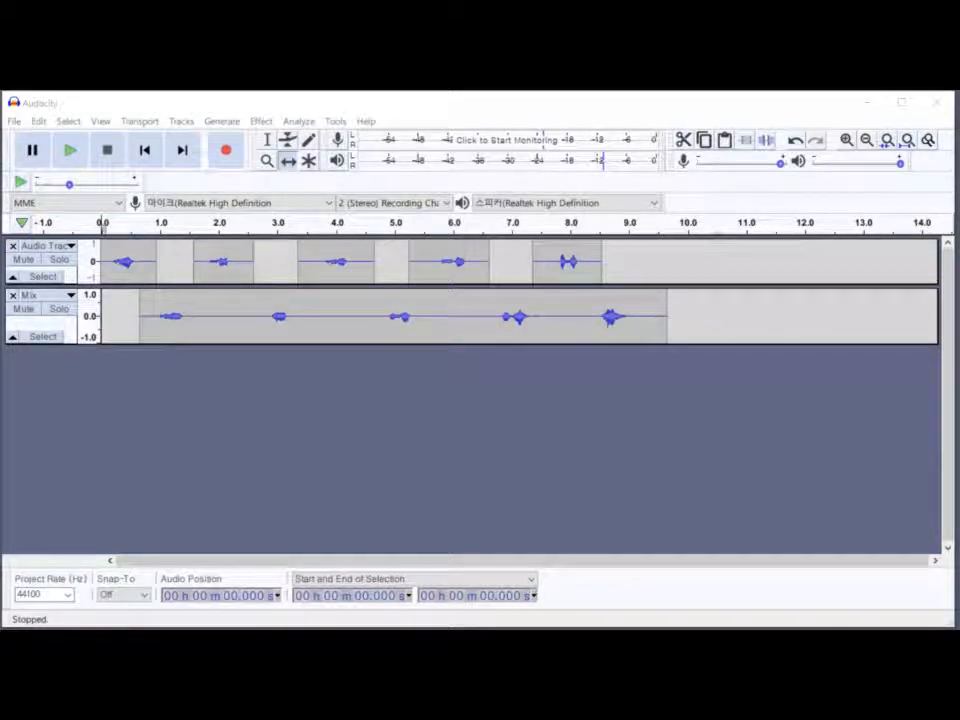
Enlarge both tracks and pan the upper audio track most of the way left and the Mix track most of the way right
click(49, 343)
drag(49, 343, 49, 405)
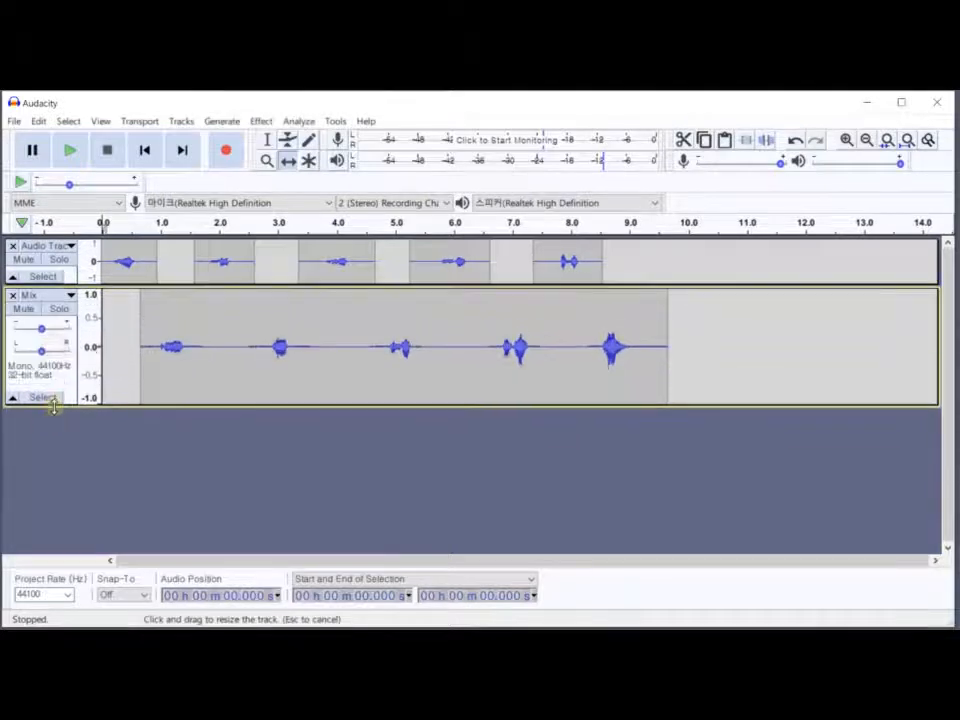
drag(77, 284, 87, 362)
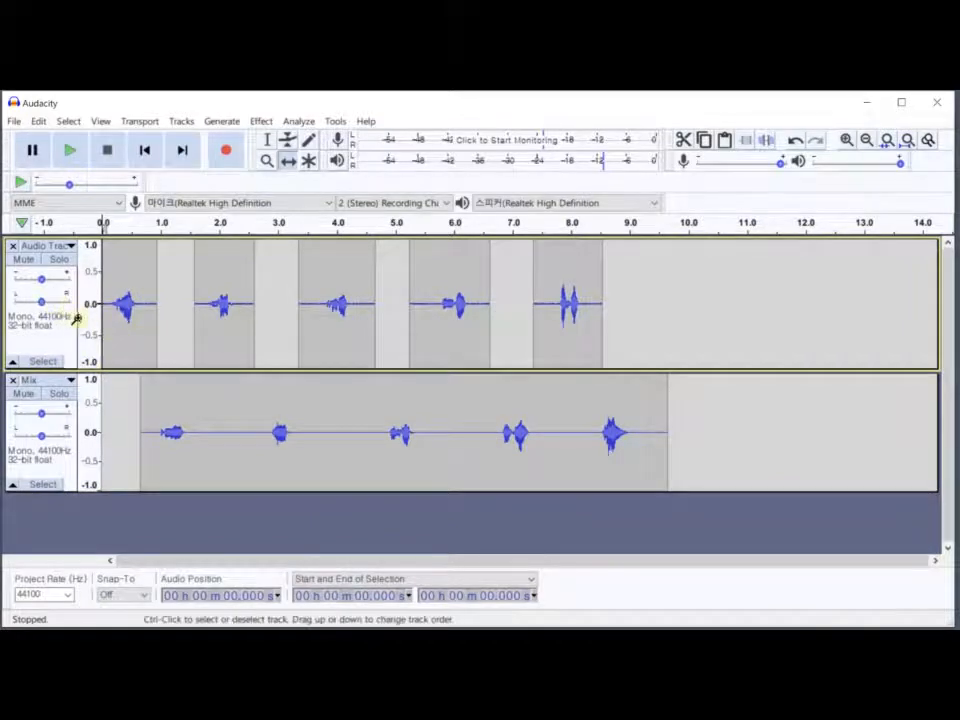
drag(42, 306, 26, 316)
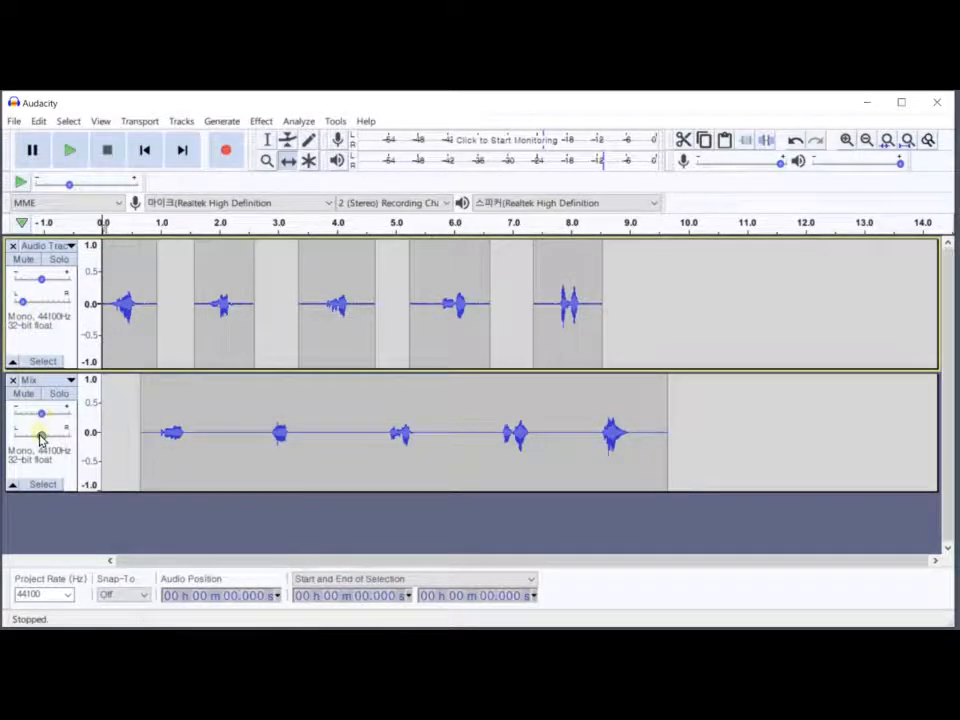
drag(40, 437, 62, 444)
drag(18, 302, 19, 307)
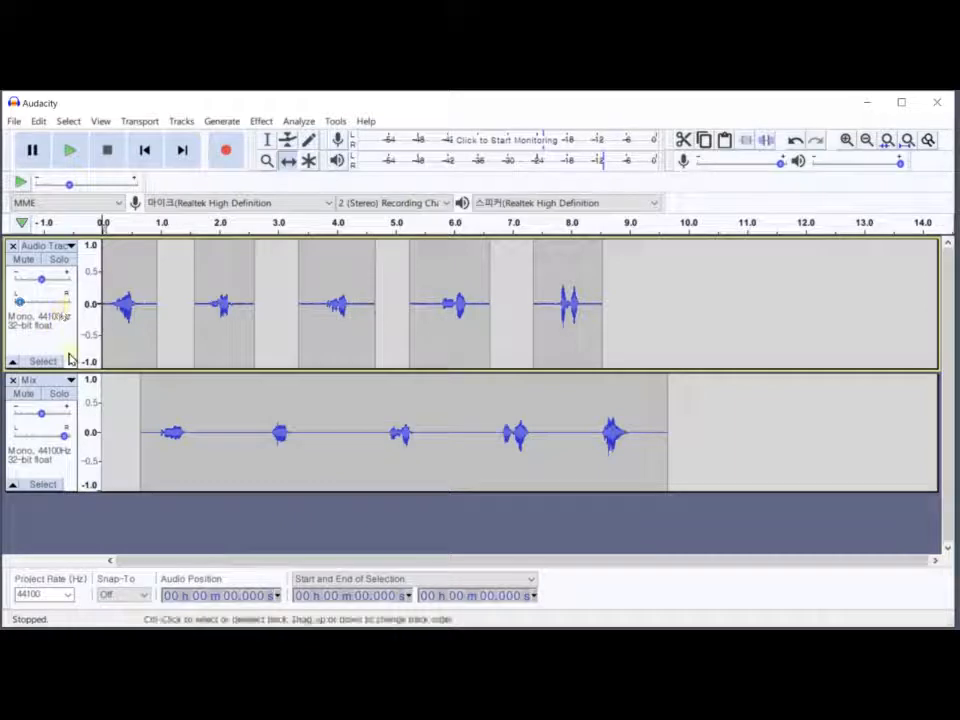
Select the partially panned audio track and Mix track and merge them with Mix and Render
drag(78, 361, 79, 347)
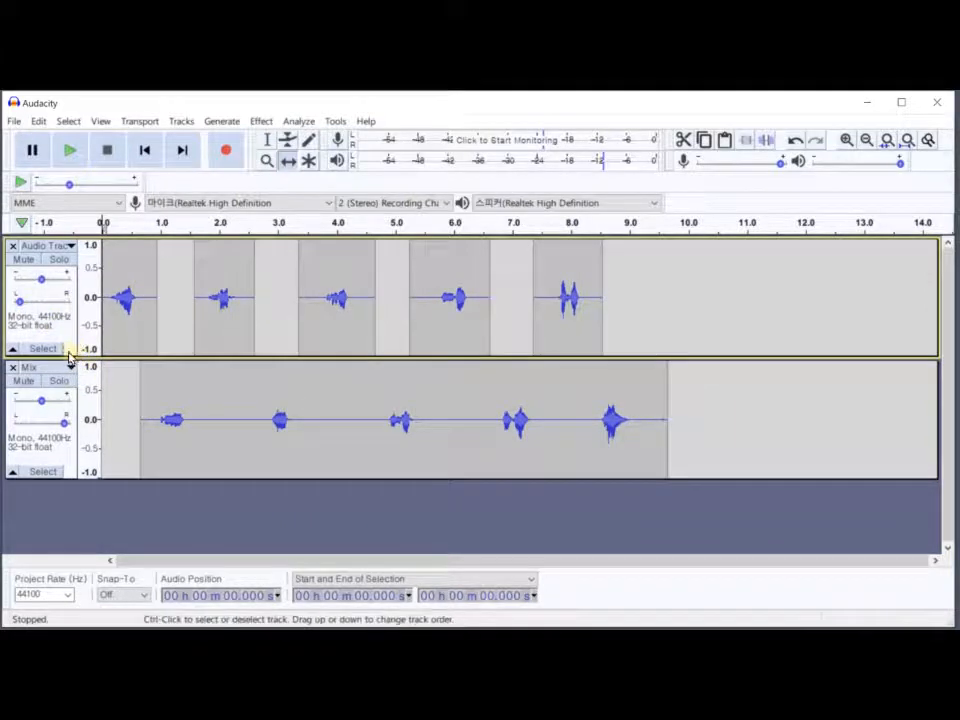
click(69, 347)
ctrl+click(69, 474)
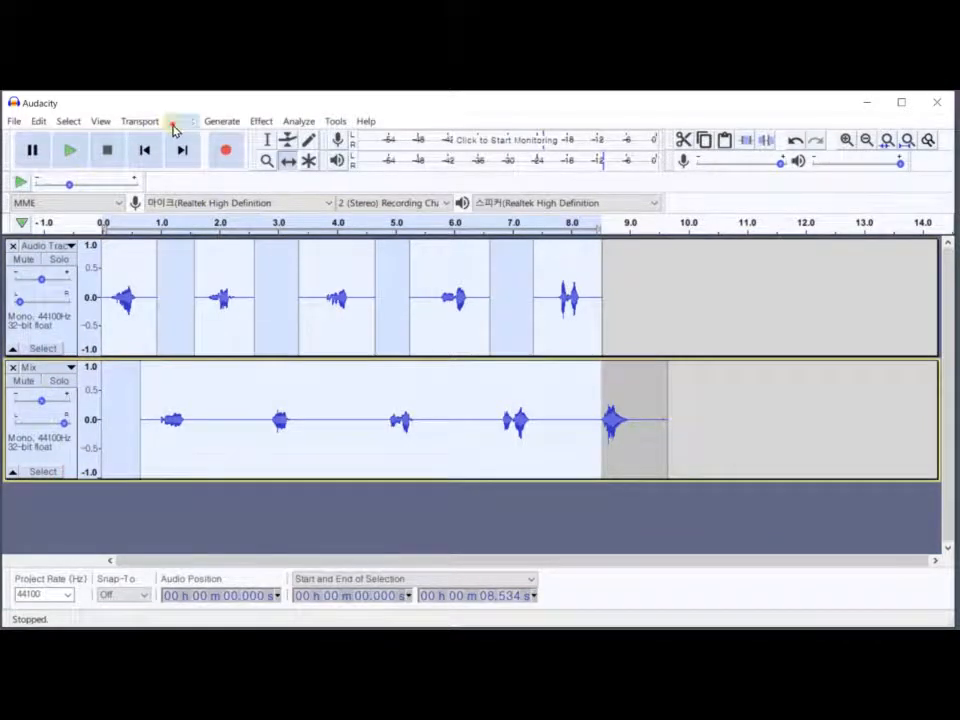
click(176, 124)
mouse_move(206, 162)
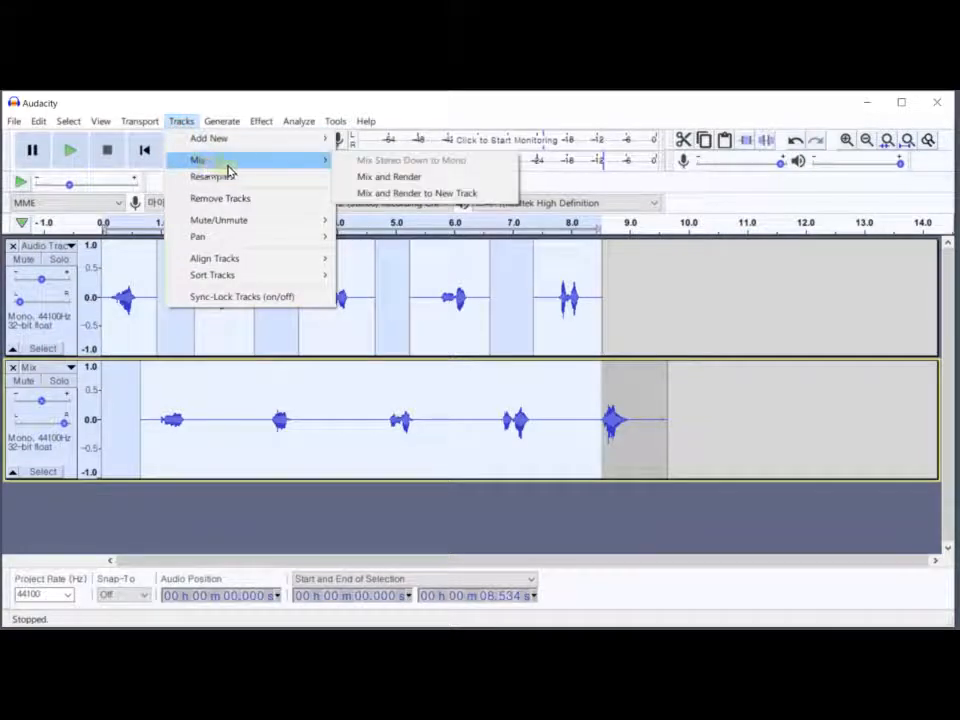
click(354, 177)
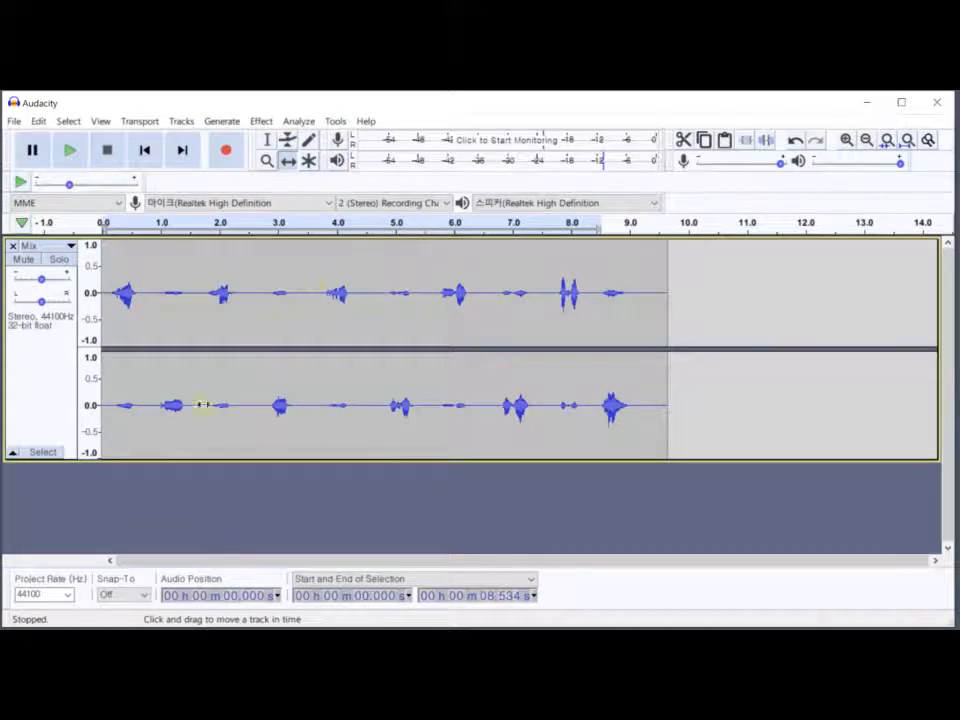
Play the merged stereo track from the beginning and enlarge it to compare its channels' waveforms
drag(171, 459, 206, 365)
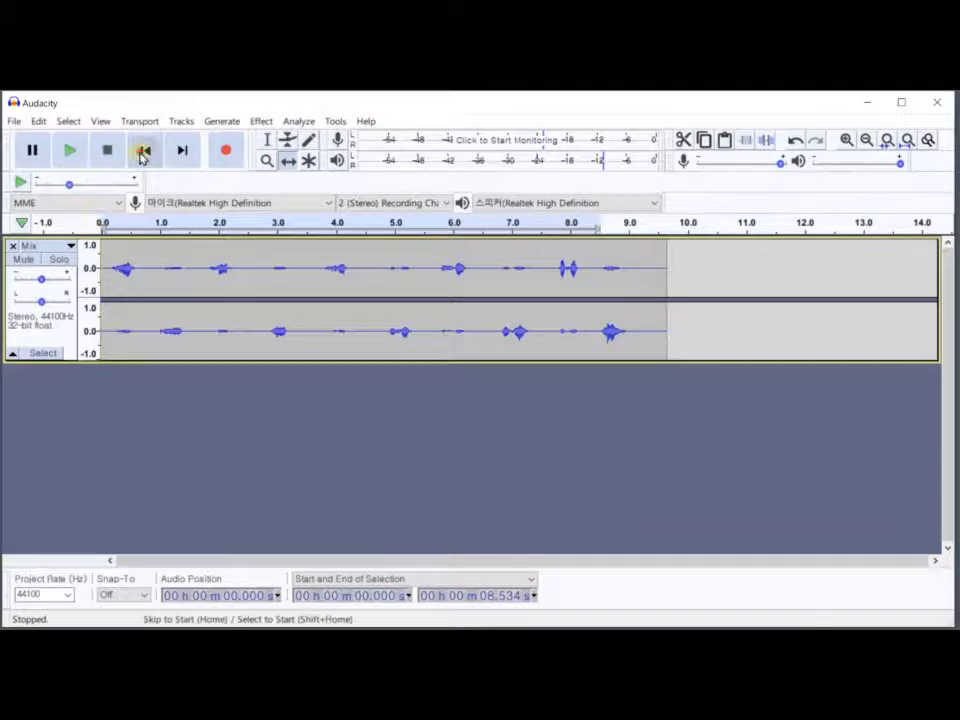
click(143, 155)
click(71, 149)
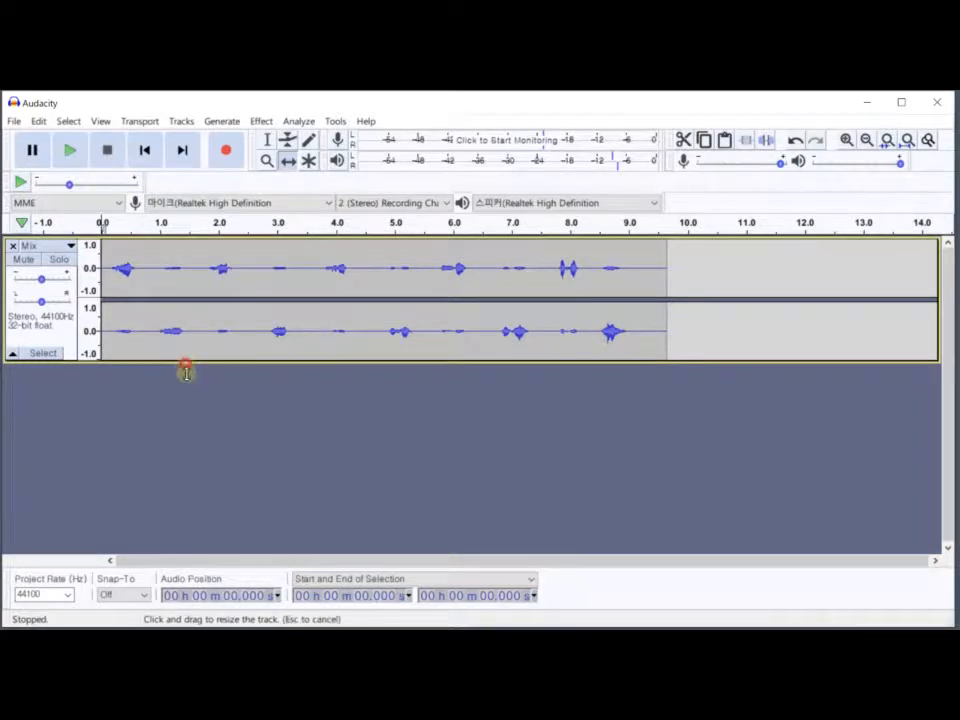
drag(186, 372, 206, 486)
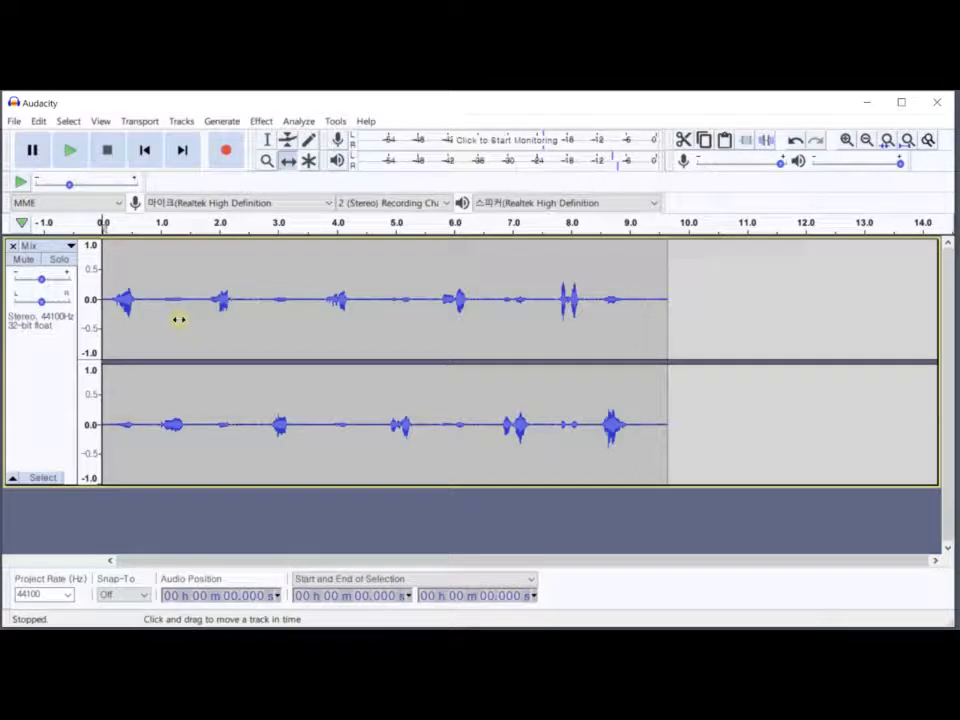
Undo the last mix, pan the audio track fully left and the Mix track fully right, and apply Mix and Render again
key(ctrl+z)
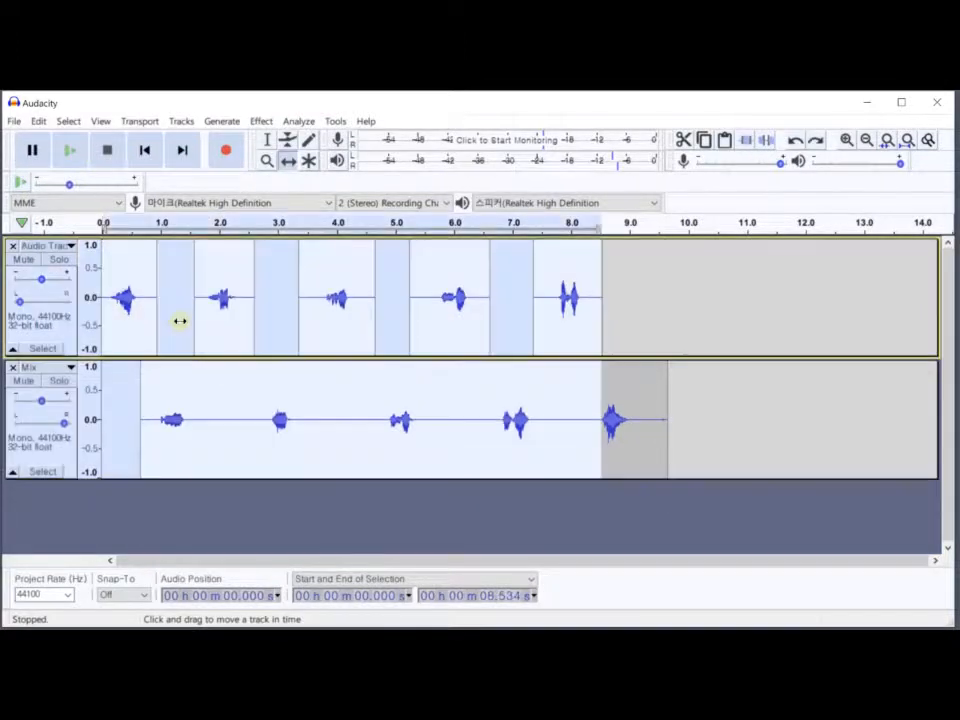
drag(18, 300, 12, 310)
drag(60, 422, 71, 422)
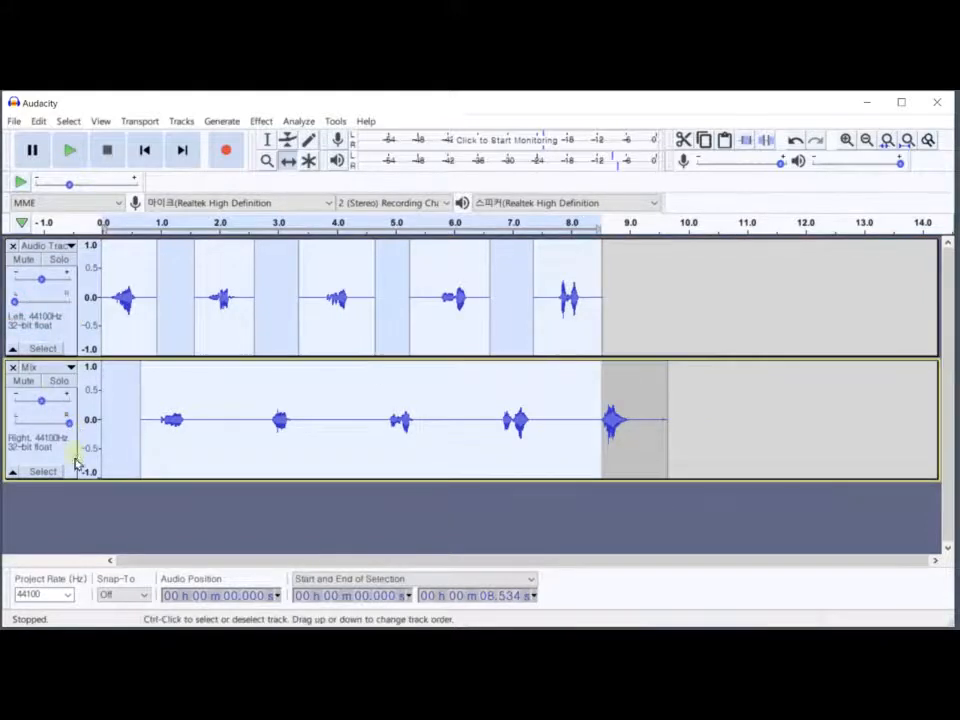
click(179, 122)
mouse_move(328, 159)
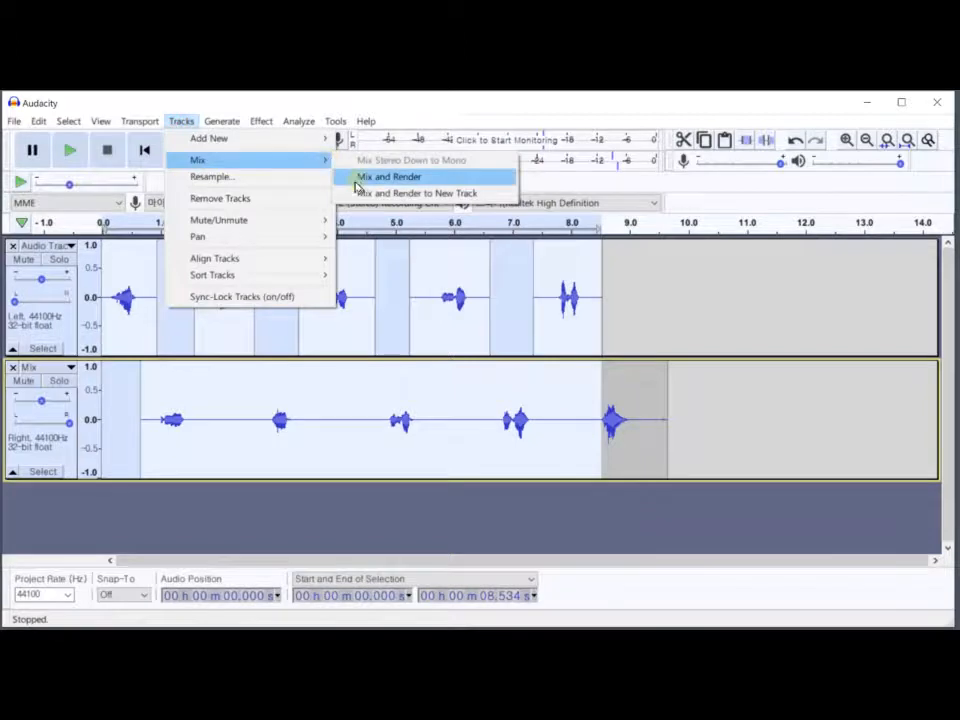
click(388, 177)
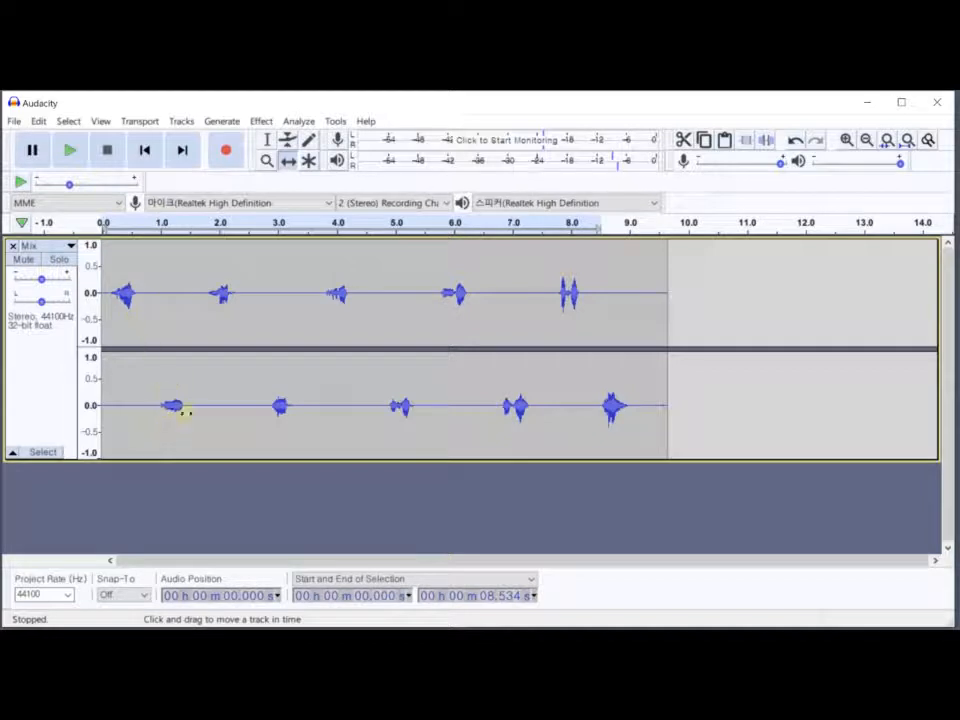
Play the fully separated stereo mix from the beginning, stop it, and reduce the track's height
click(143, 160)
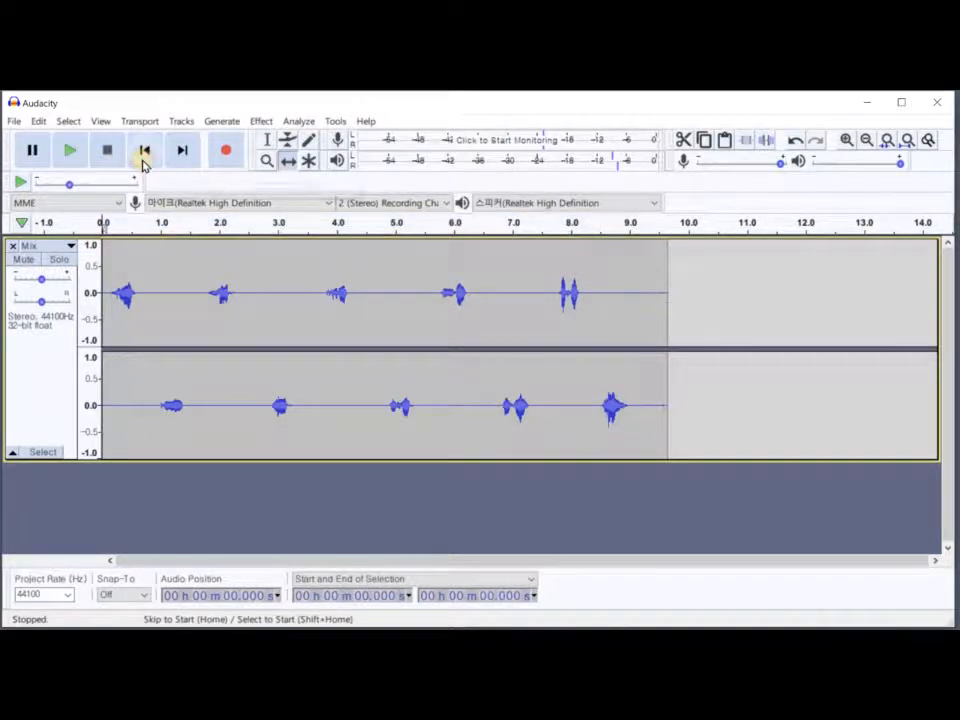
key(space)
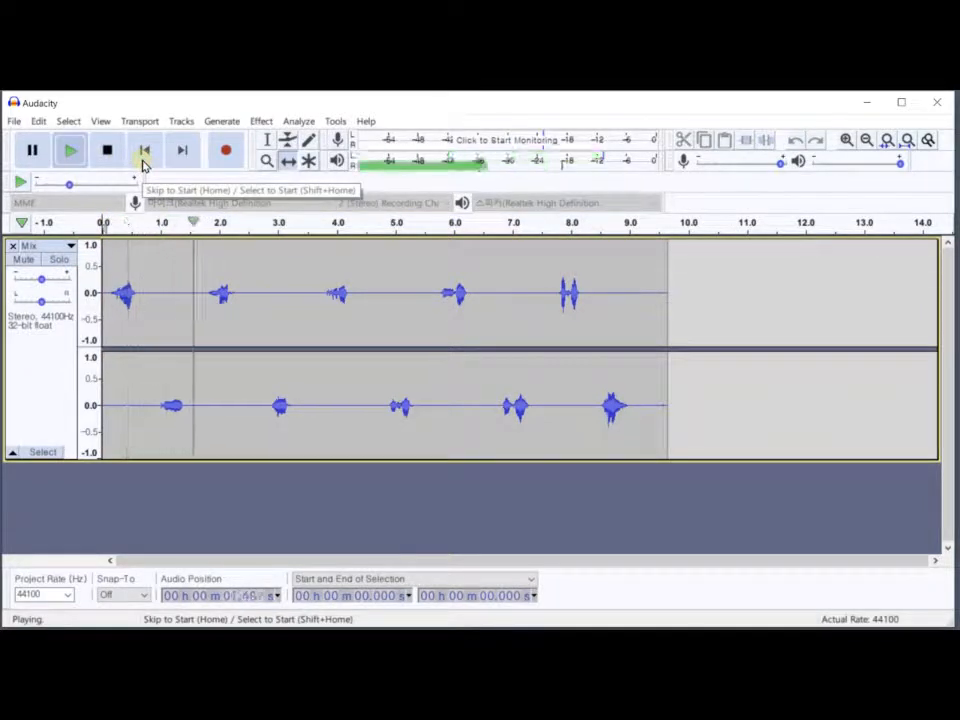
click(110, 154)
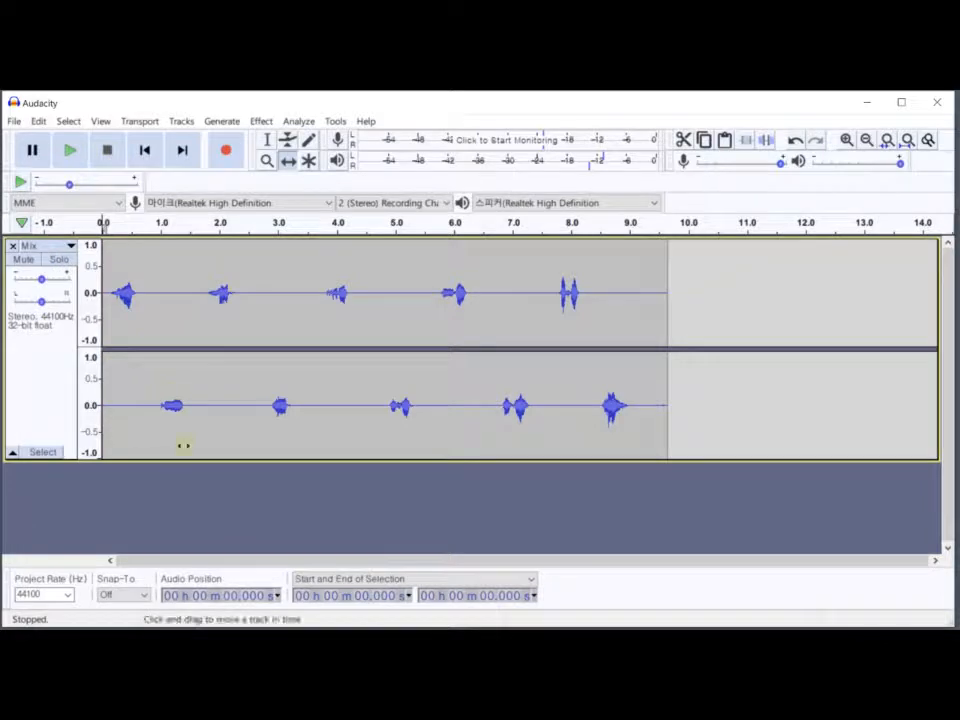
drag(186, 462, 216, 374)
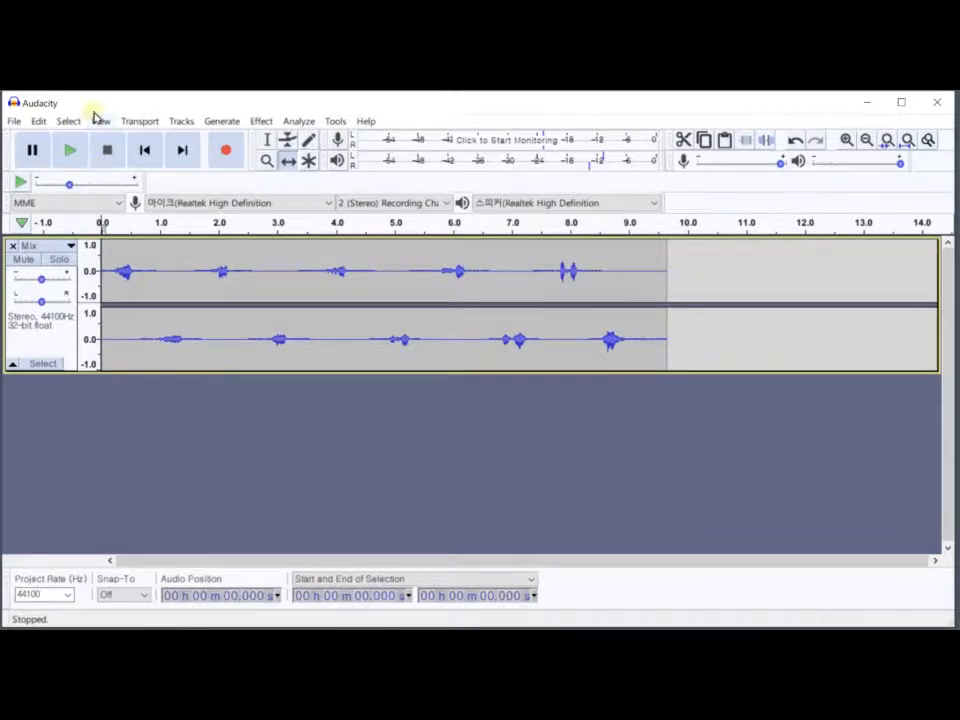
click(15, 121)
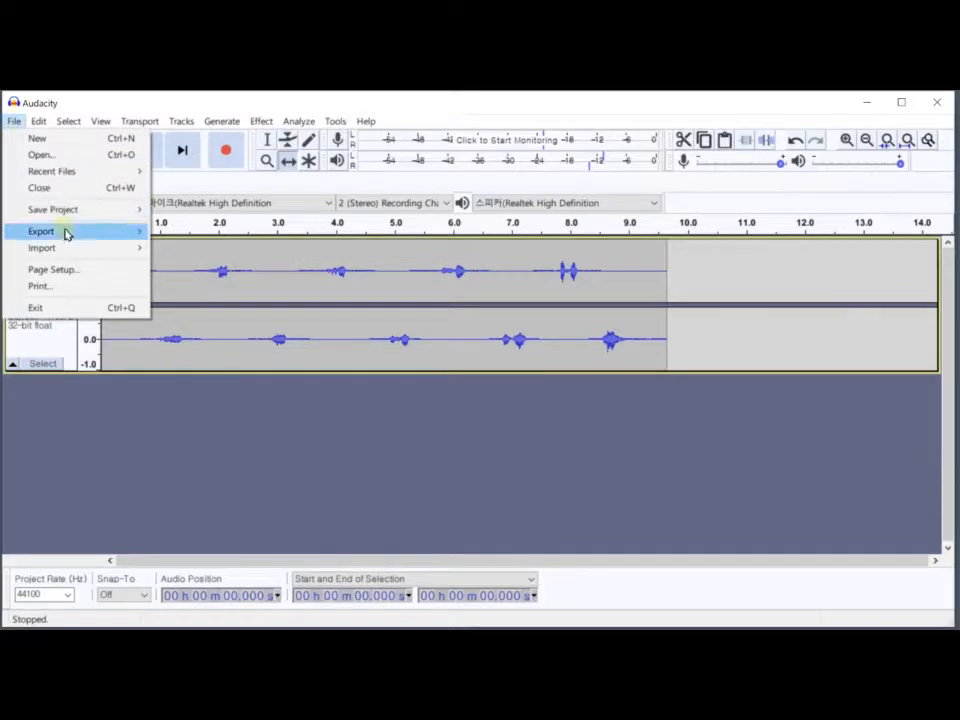
mouse_move(70, 231)
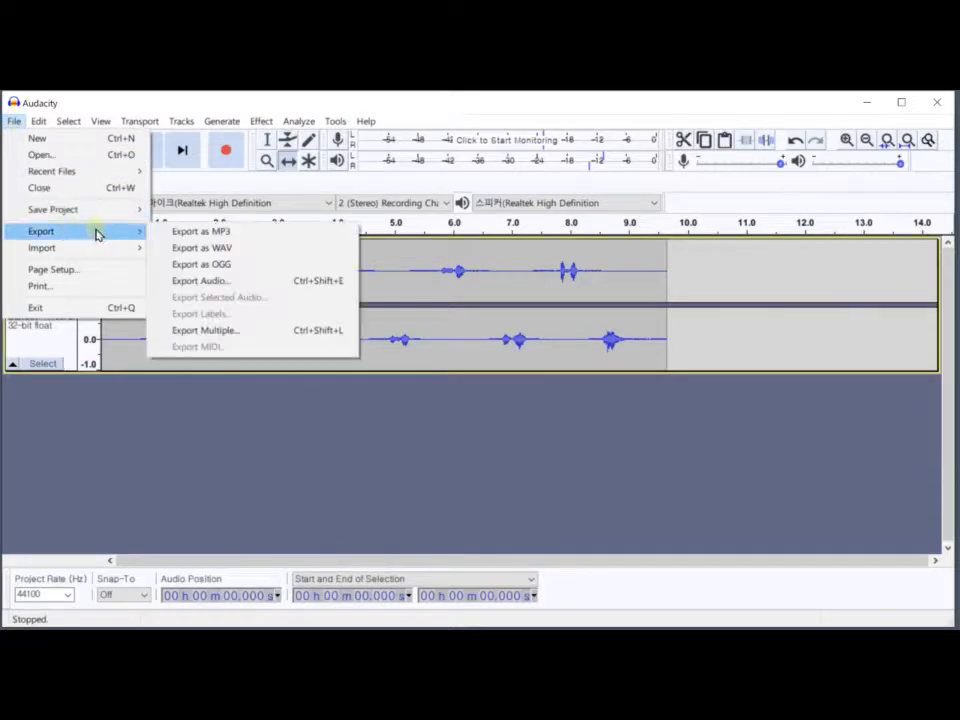
click(212, 233)
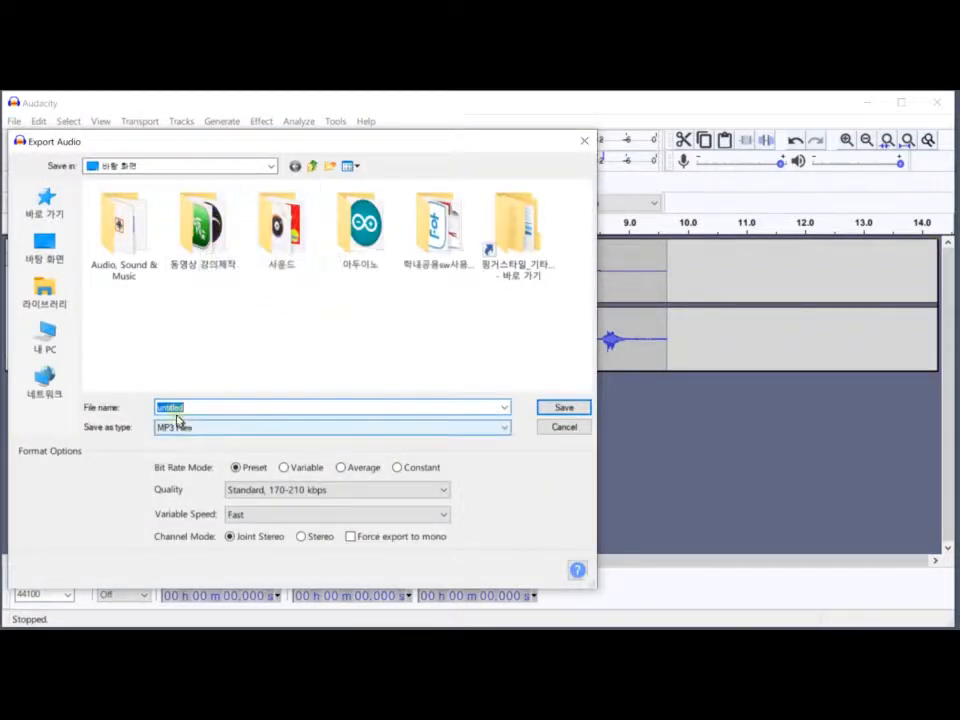
click(561, 427)
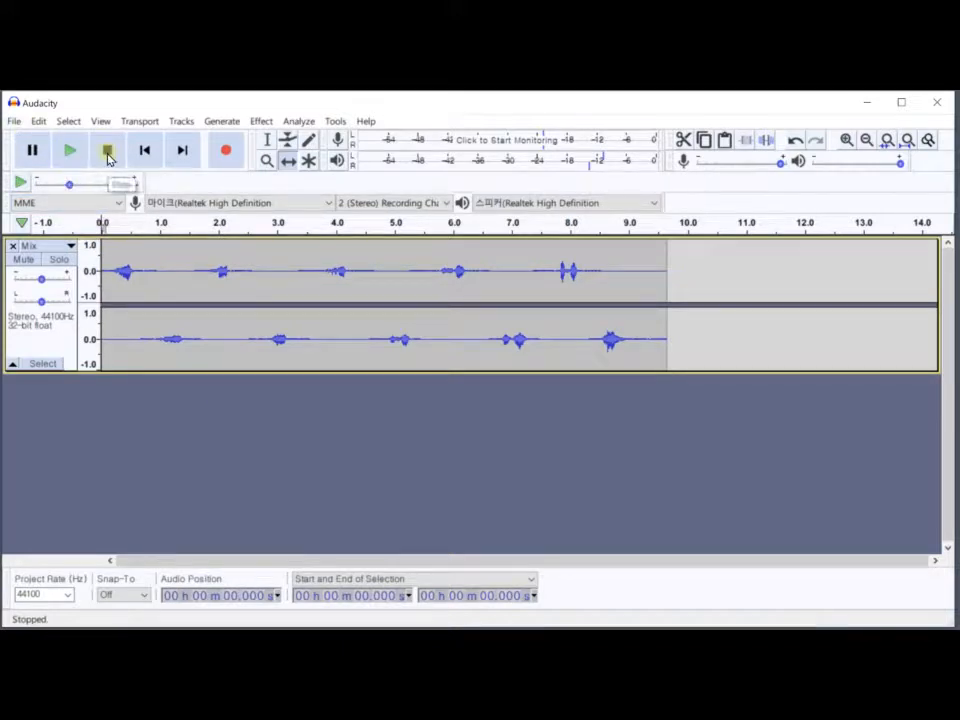
Export the stereo mix as an MP3 file named 123 to the desktop, keeping the default format options
click(17, 124)
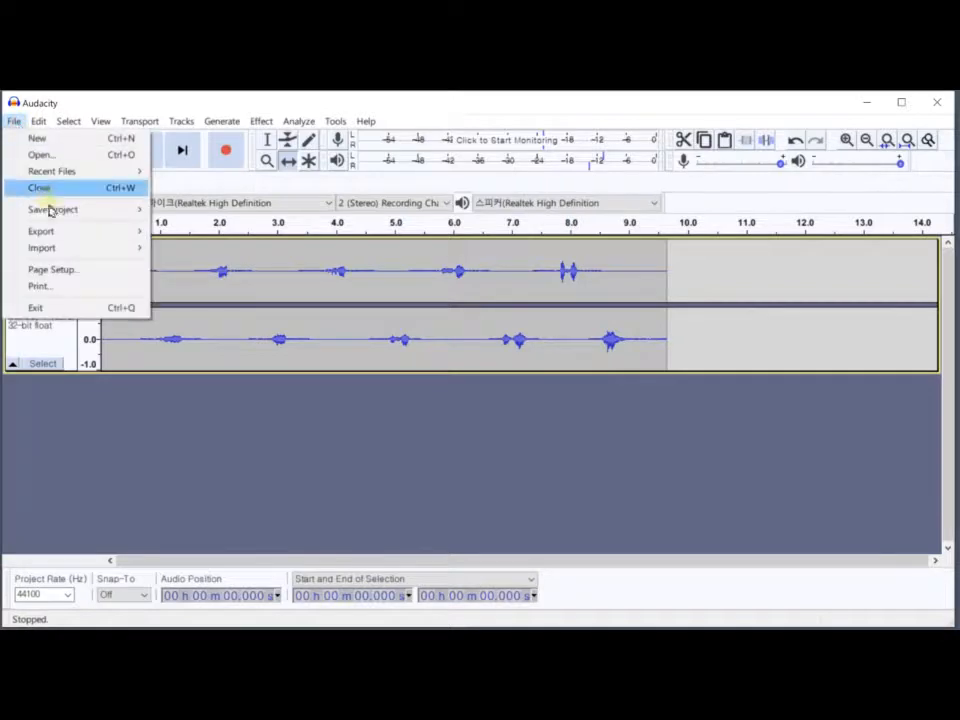
mouse_move(107, 231)
click(186, 232)
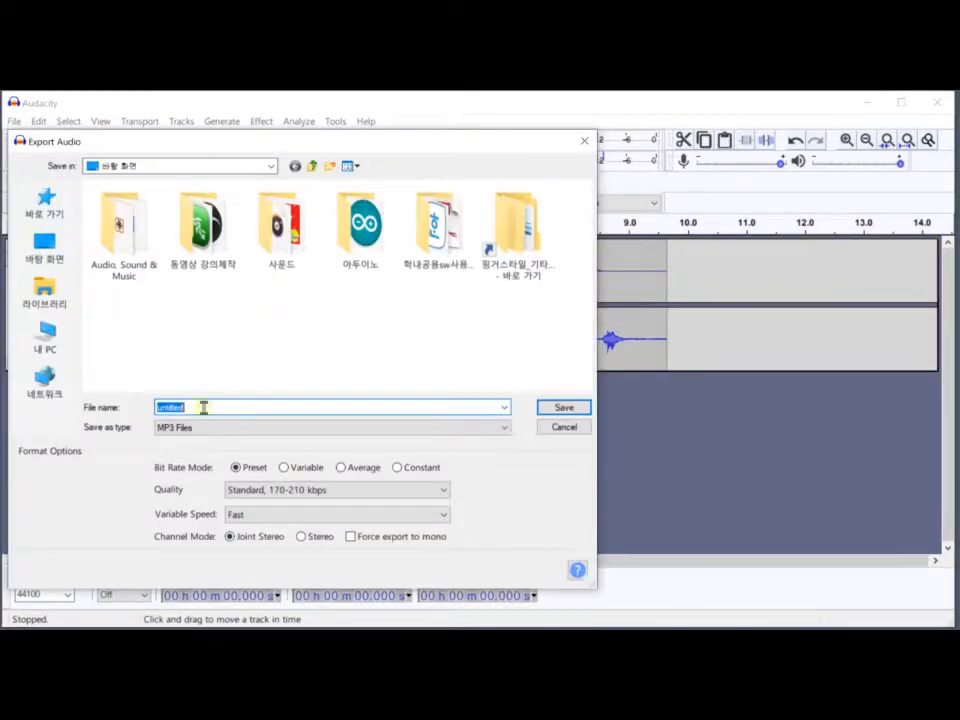
text(123)
click(565, 407)
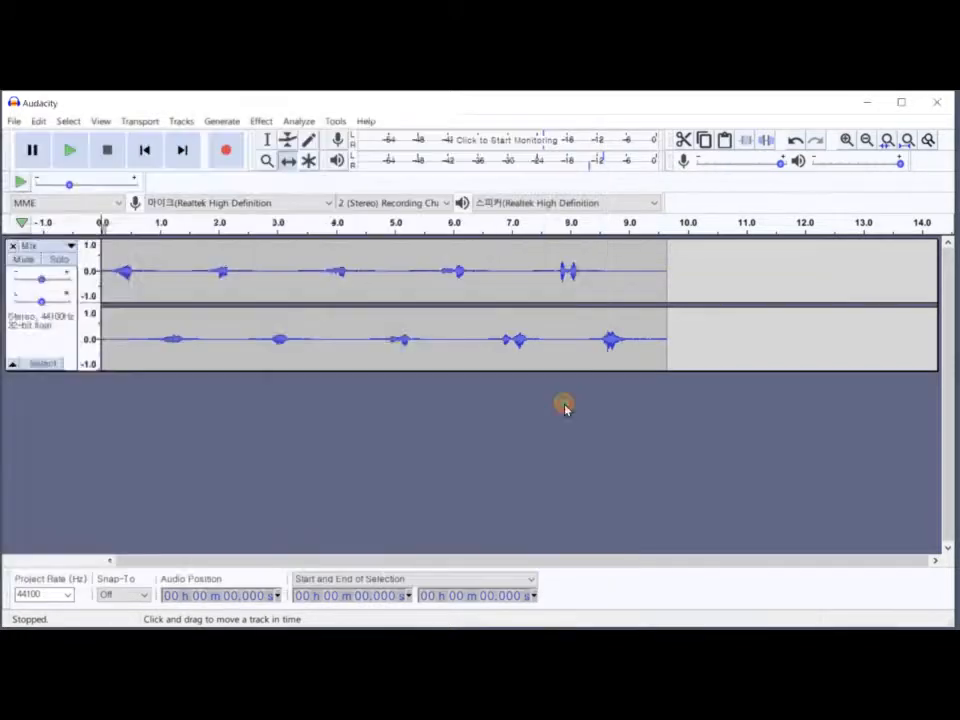
click(257, 518)
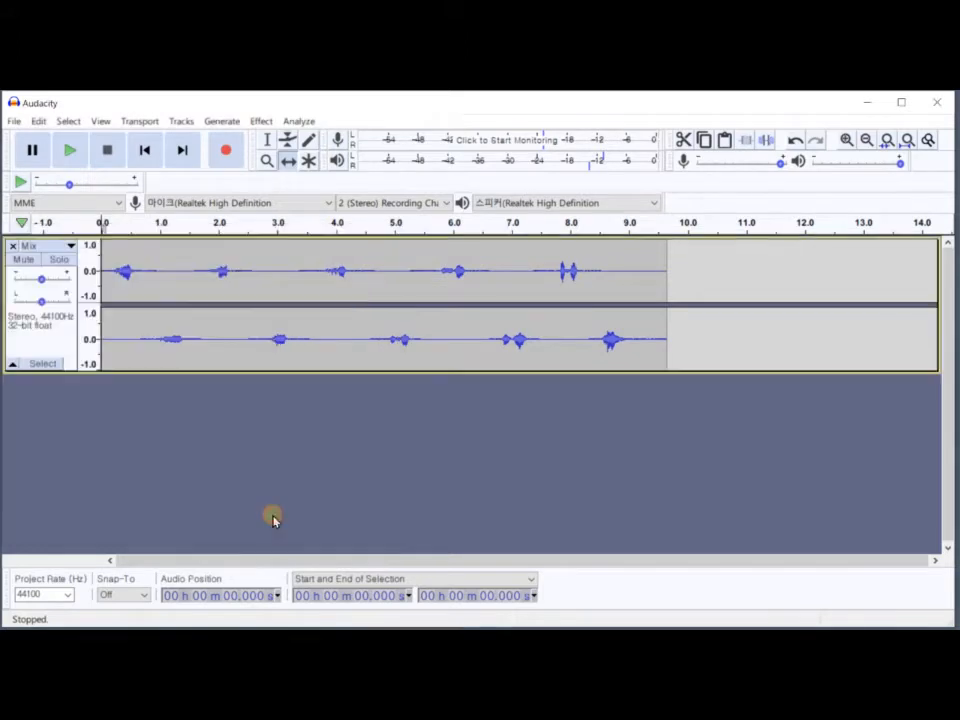
Minimize the editor, bring the exported 123 file into the open on the desktop, and listen to it in the music player before closing the player
click(868, 101)
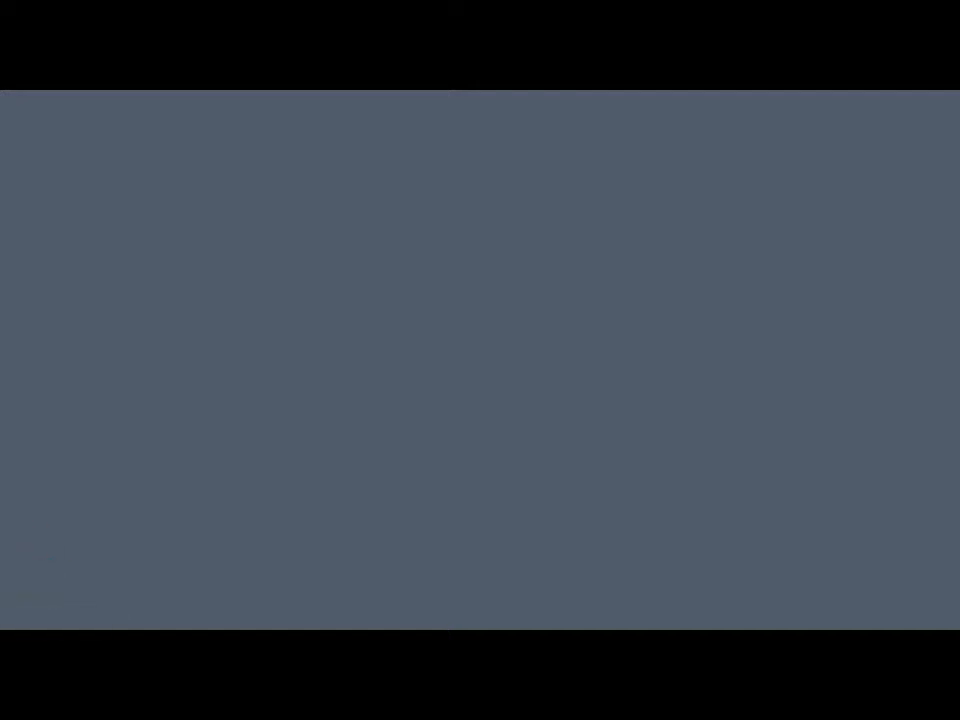
drag(5, 505, 213, 402)
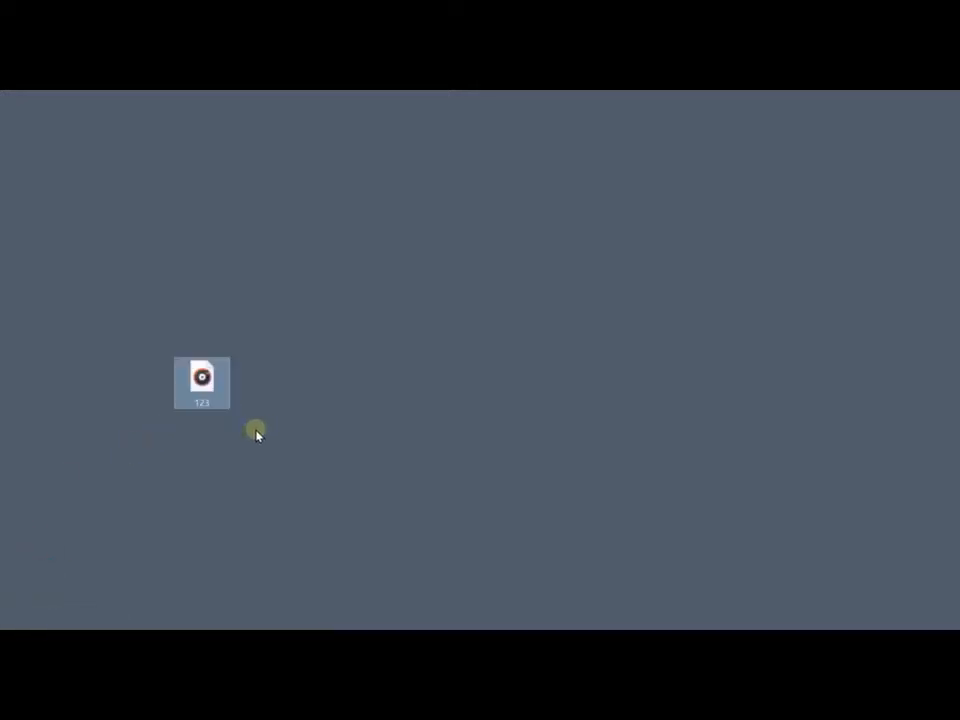
double_click(205, 380)
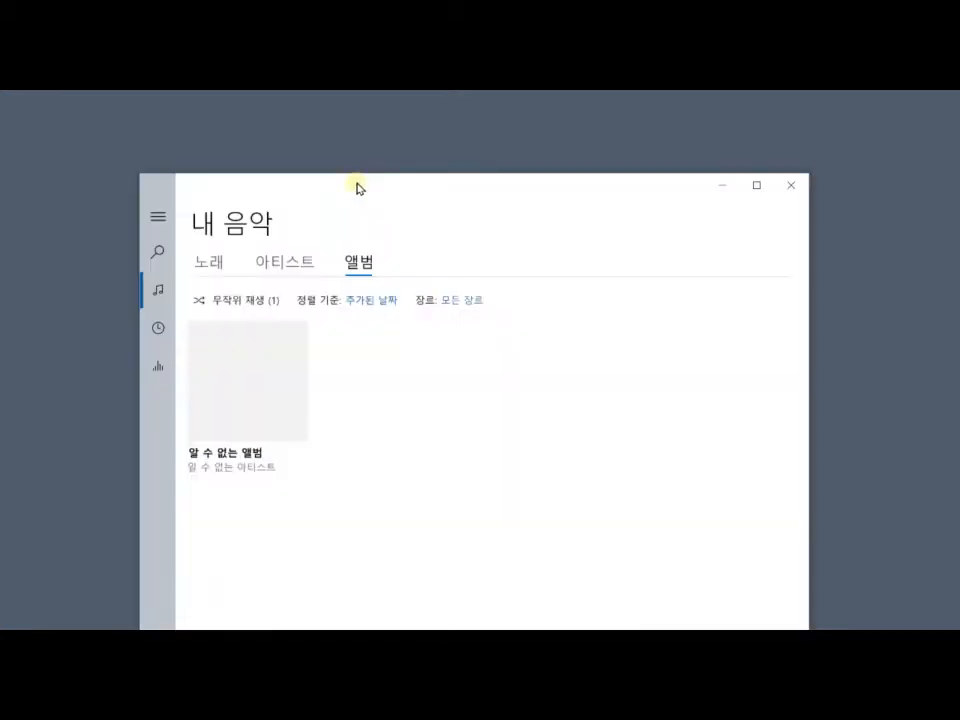
drag(358, 186, 352, 128)
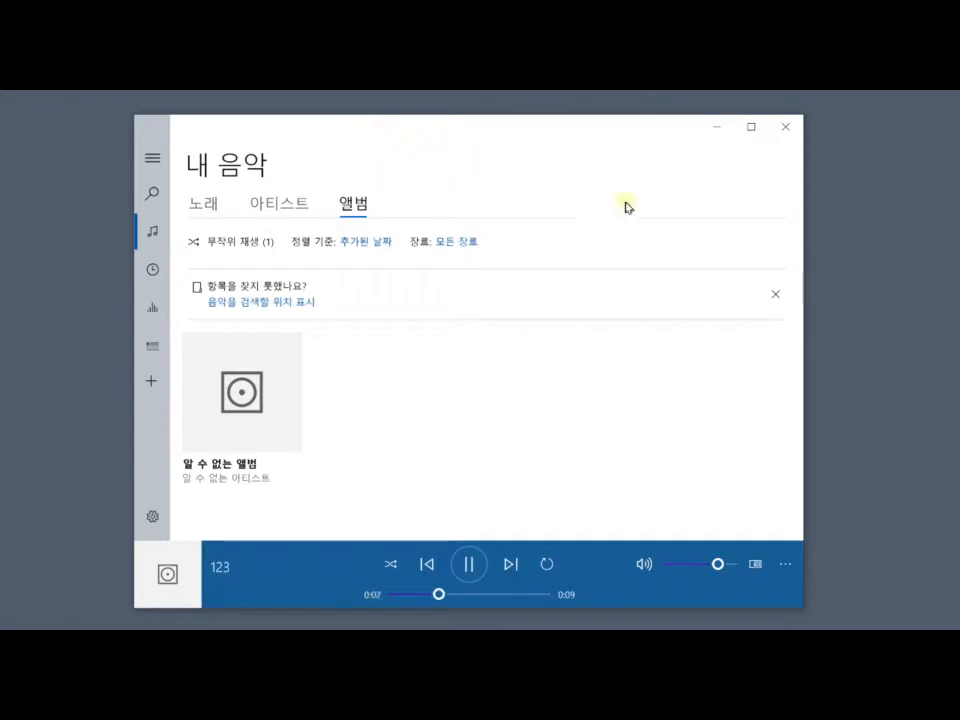
click(785, 130)
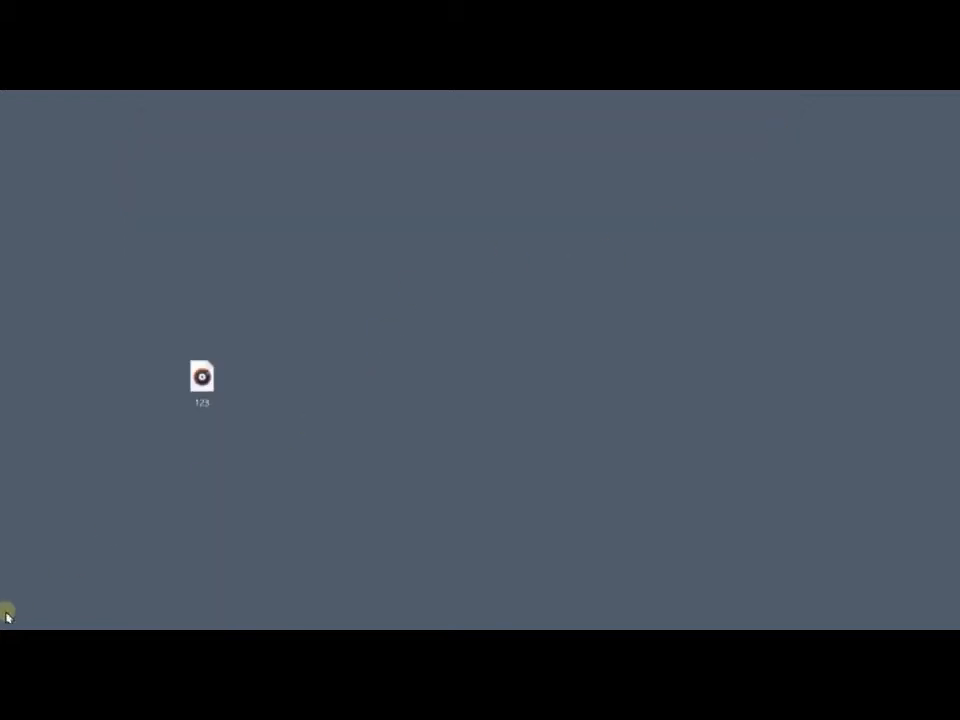